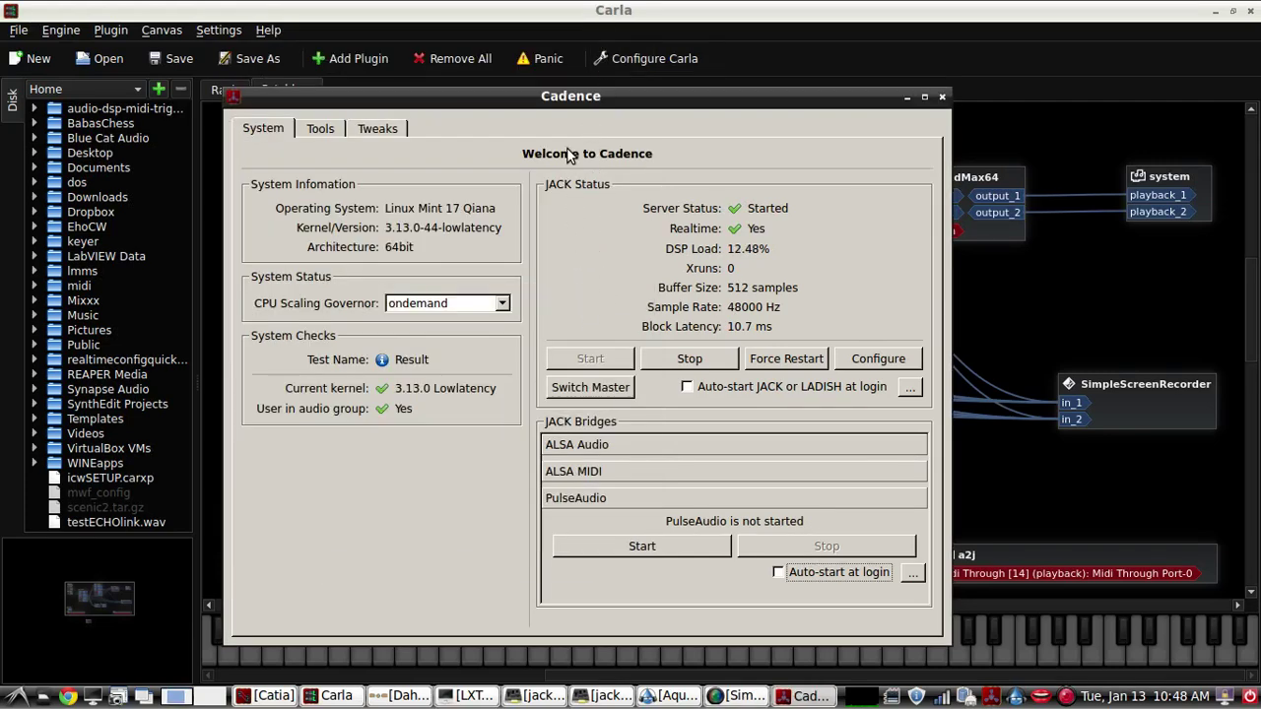
Expand Cadence's ALSA Audio bridge to confirm the snd-aloop ALSA -> Loop -> JACK bridge is running.
{"action": "left_click", "coordinate": [634, 444]}
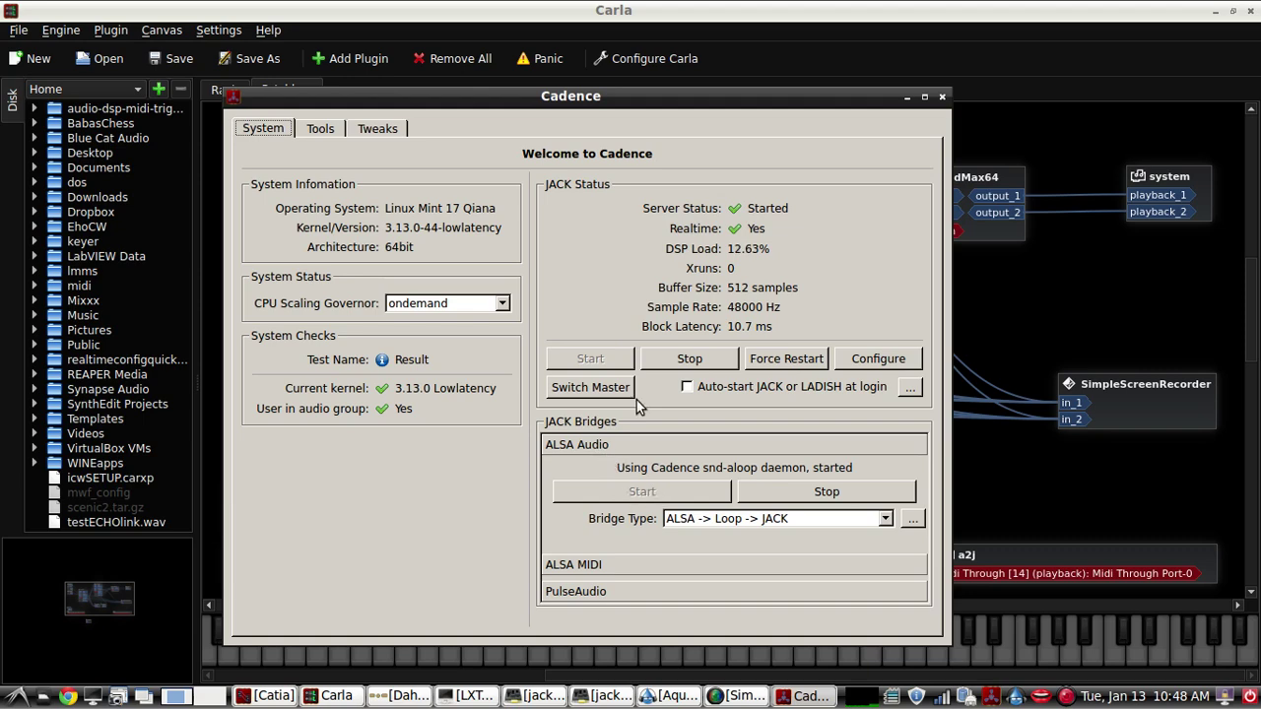
Minimize Cadence and nudge the jack2alsa and alsa2jack boxes slightly in Carla's patchbay.
{"action": "left_click", "coordinate": [907, 96]}
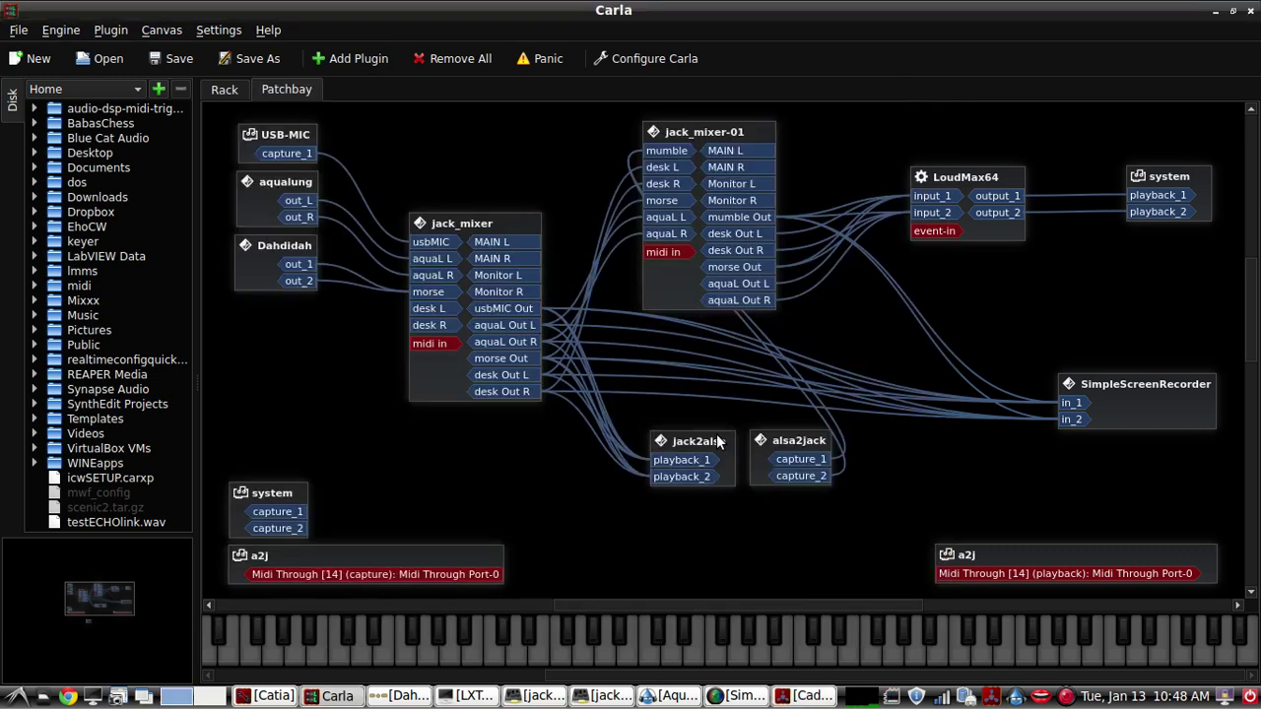
{"action": "left_click_drag", "start_coordinate": [716, 434], "coordinate": [713, 430]}
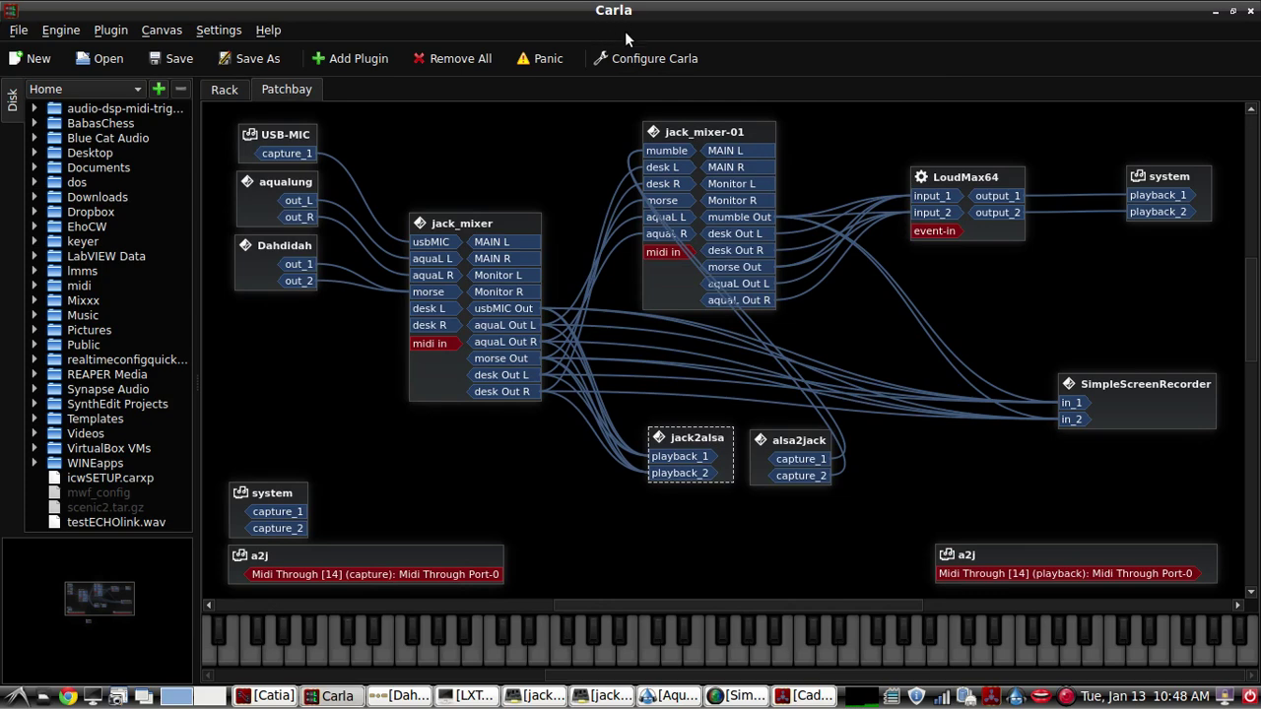
{"action": "left_click_drag", "start_coordinate": [803, 440], "coordinate": [805, 437]}
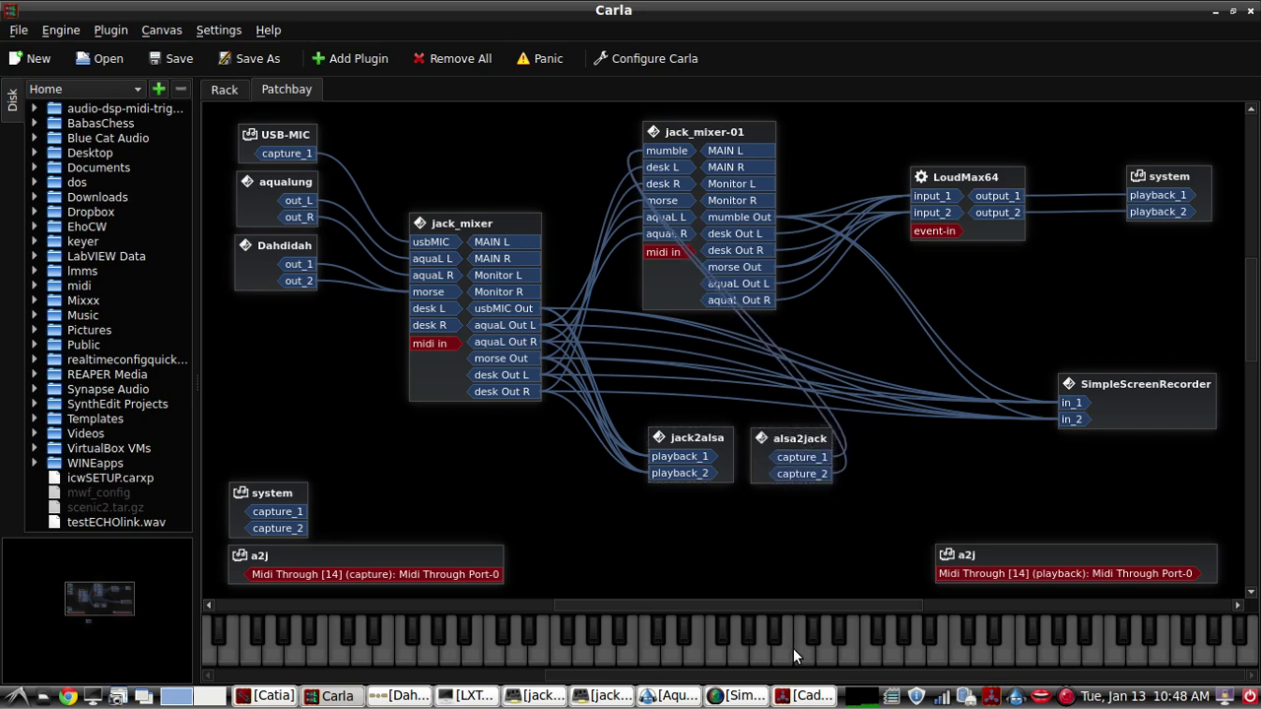
Open Mumble's settings and keep Audio Output on the [default] device.
{"action": "left_click", "coordinate": [1044, 695]}
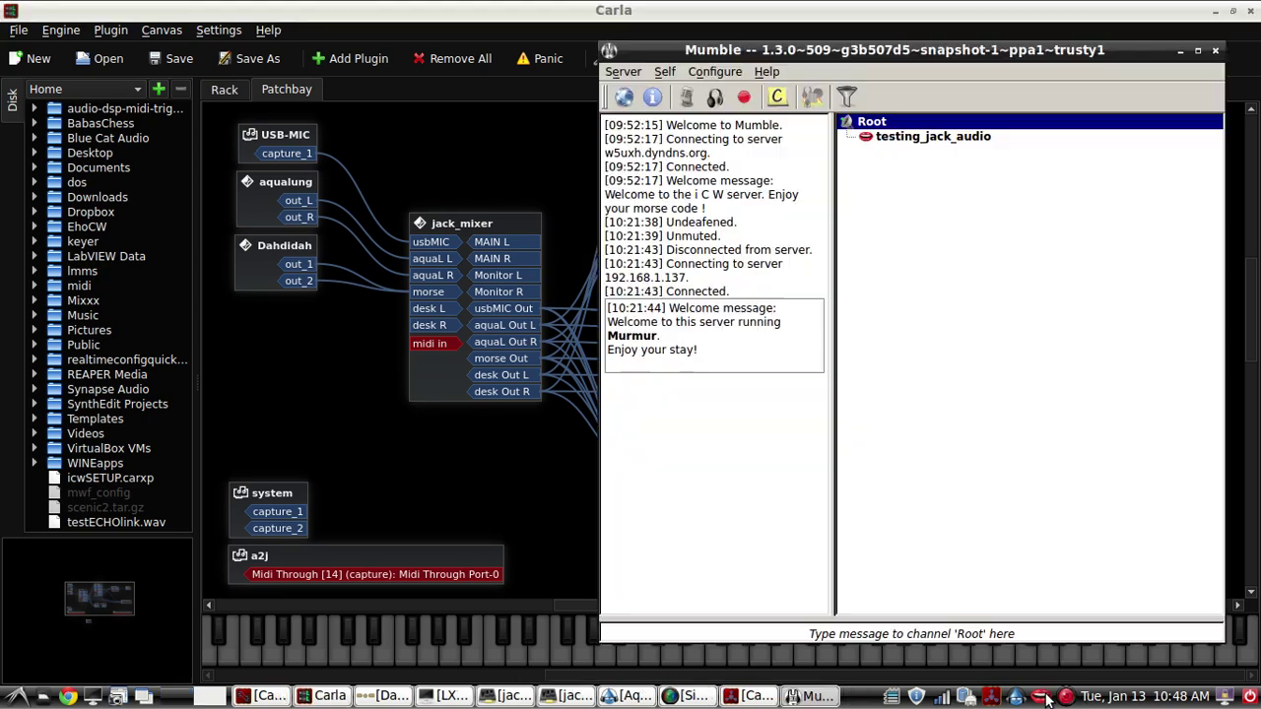
{"action": "left_click", "coordinate": [715, 71]}
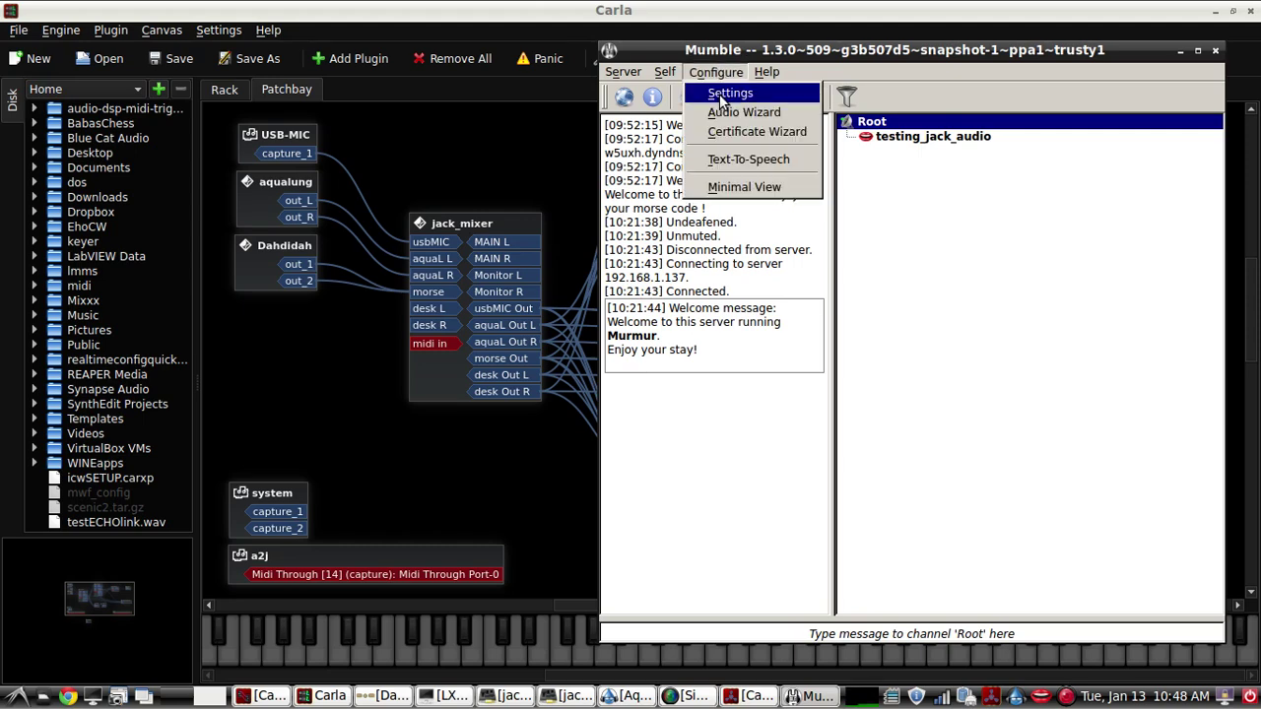
{"action": "left_click", "coordinate": [719, 94]}
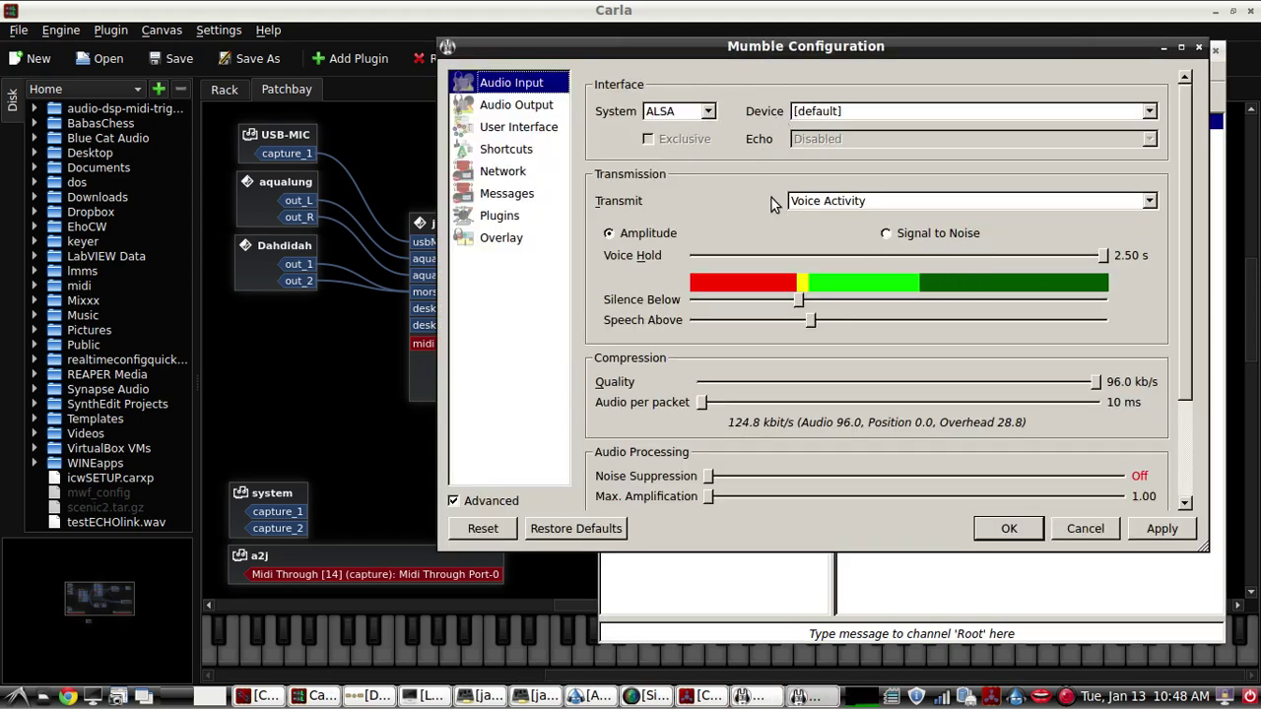
{"action": "left_click", "coordinate": [537, 111]}
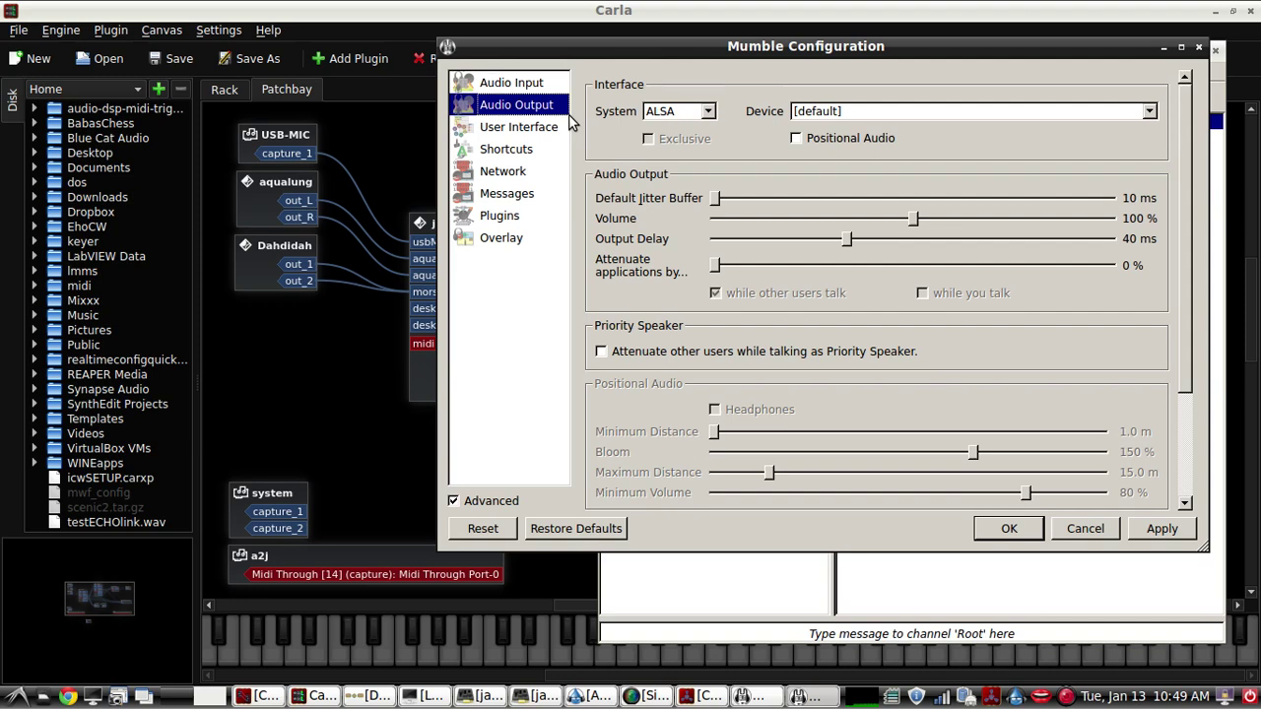
{"action": "left_click", "coordinate": [1150, 113]}
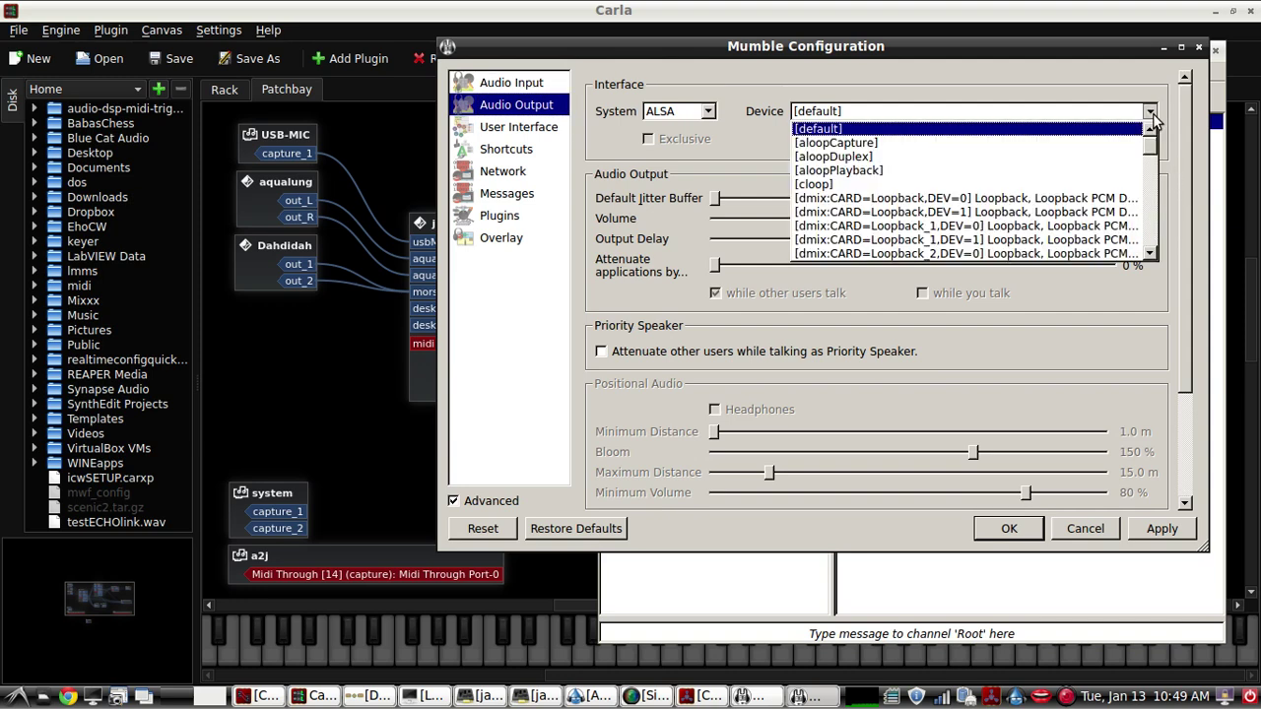
{"action": "left_click", "coordinate": [1153, 113]}
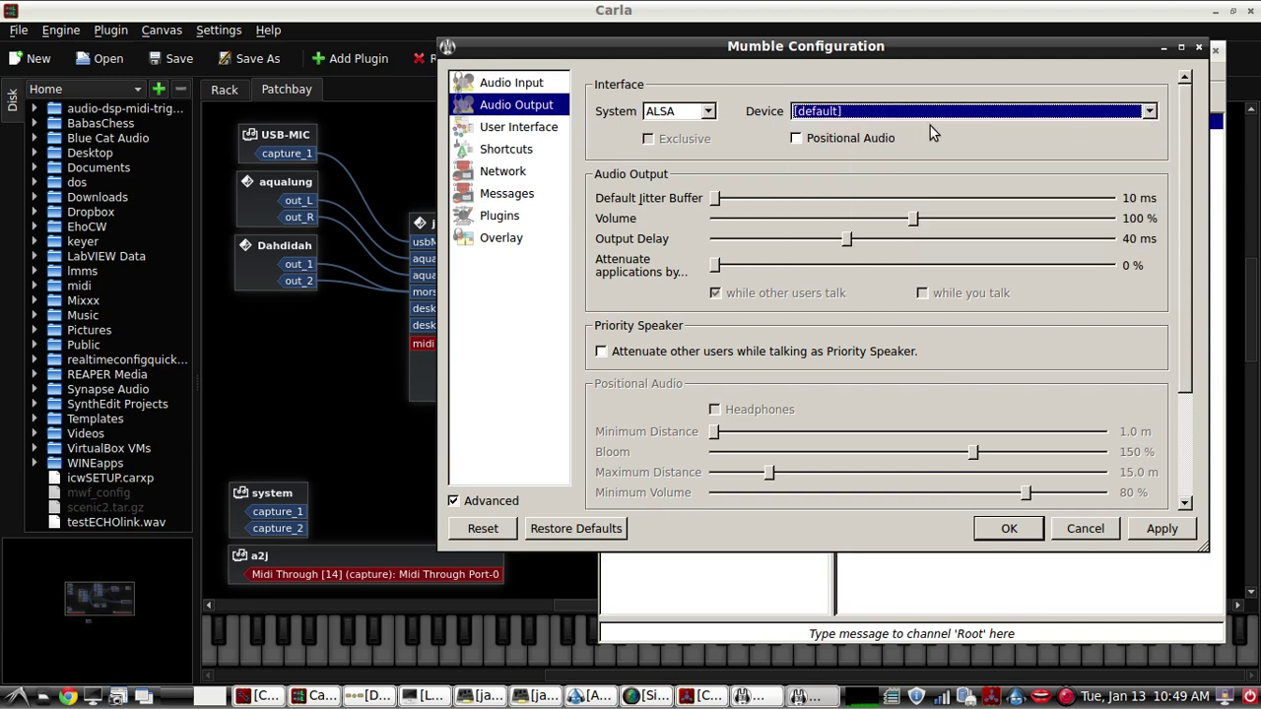
Keep Audio Input on ALSA with the [default] device, then close the configuration.
{"action": "left_click", "coordinate": [542, 85]}
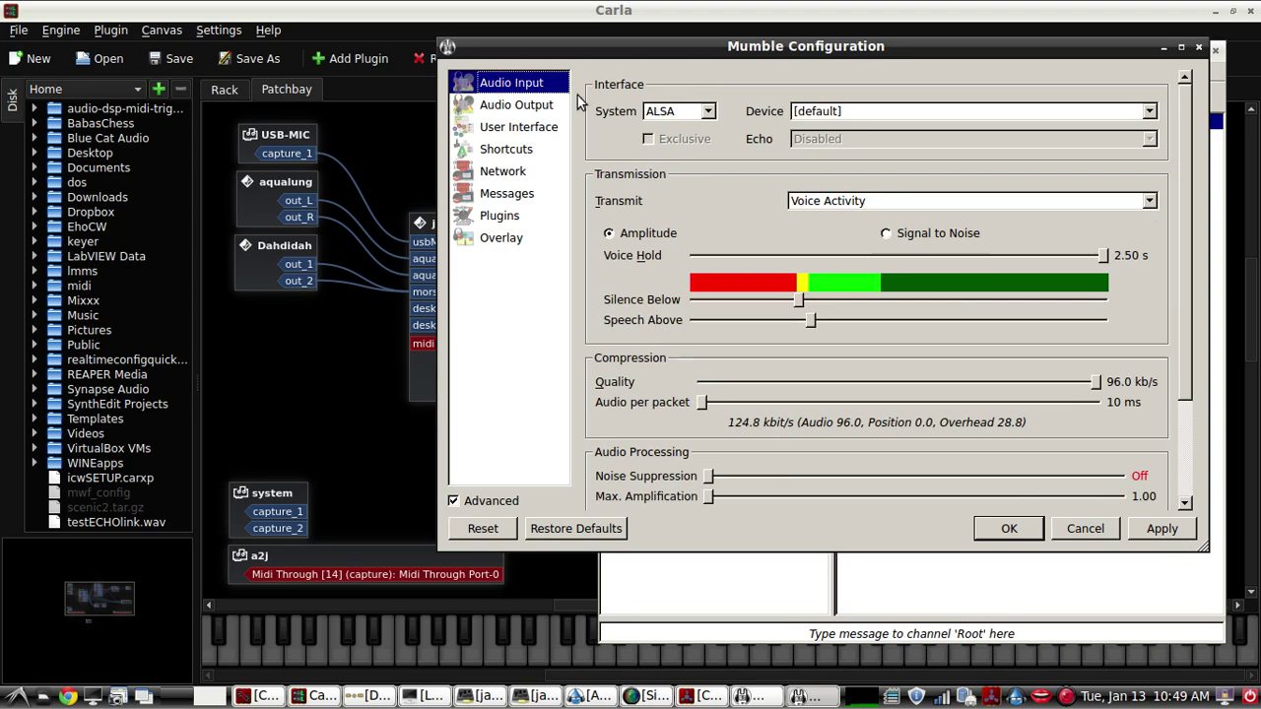
{"action": "left_click", "coordinate": [1150, 113]}
{"action": "left_click", "coordinate": [1150, 114]}
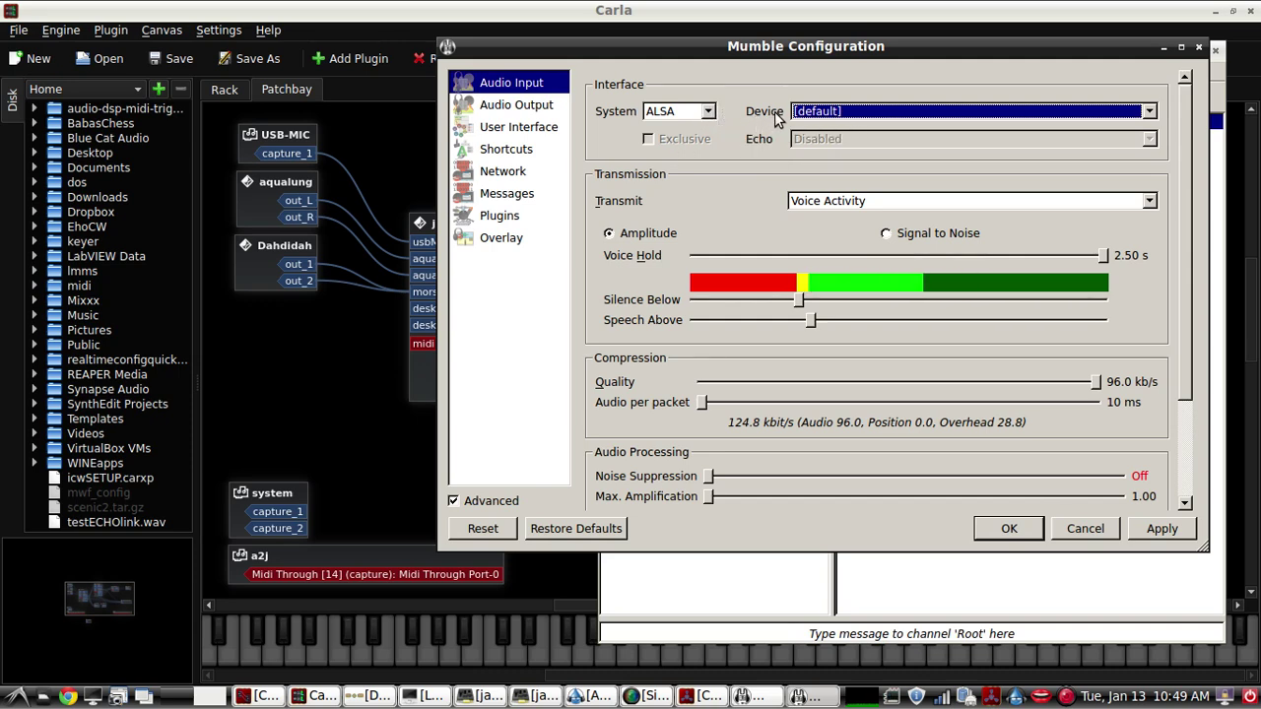
{"action": "left_click", "coordinate": [710, 113]}
{"action": "left_click", "coordinate": [710, 129]}
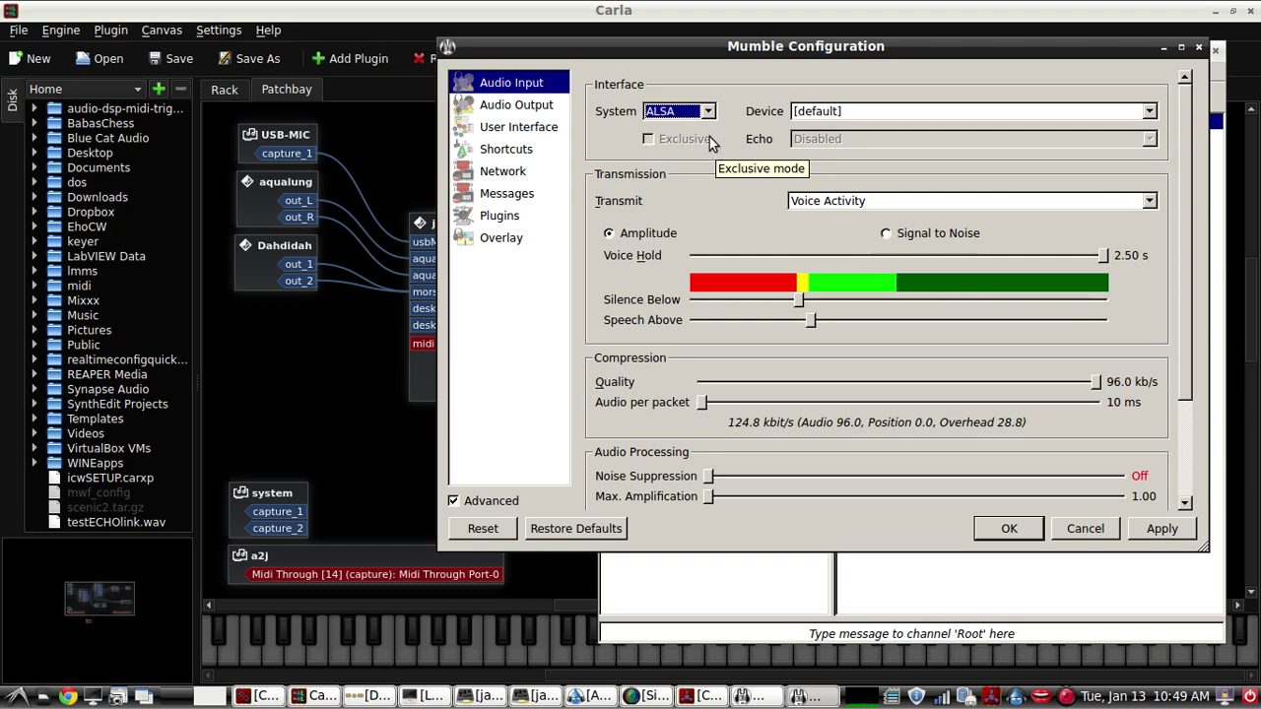
{"action": "left_click", "coordinate": [707, 114]}
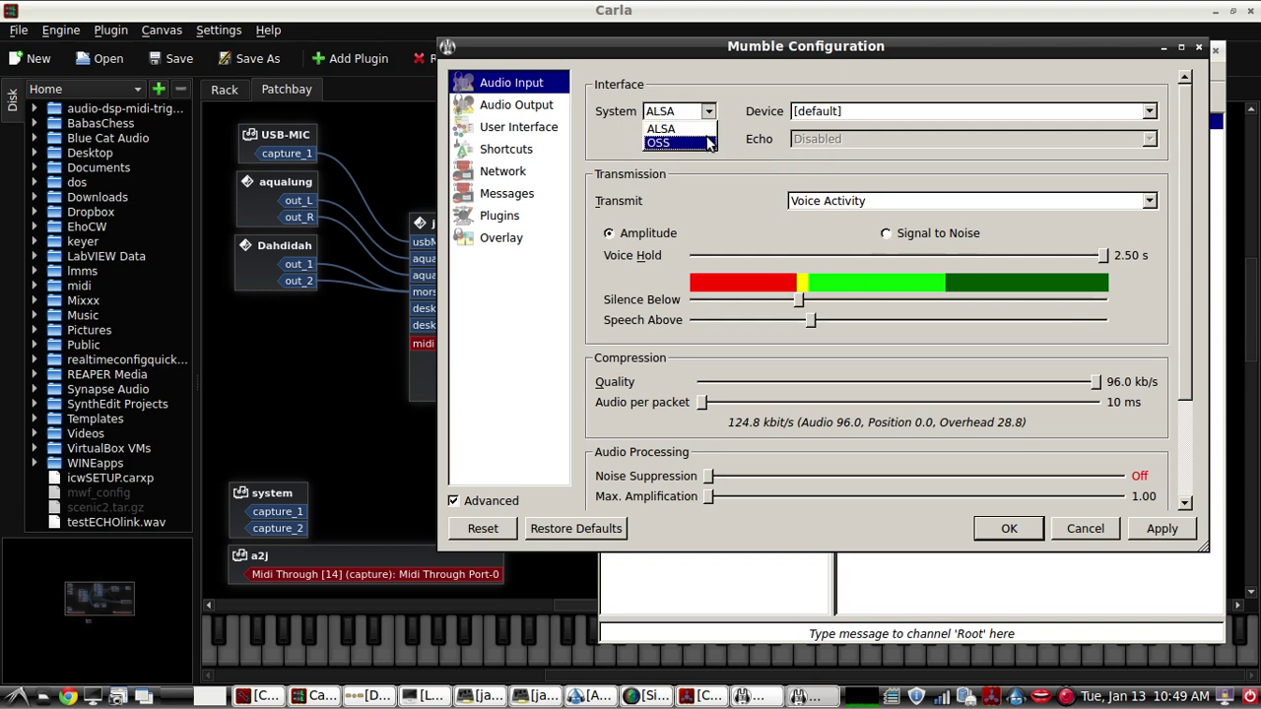
{"action": "left_click", "coordinate": [727, 138]}
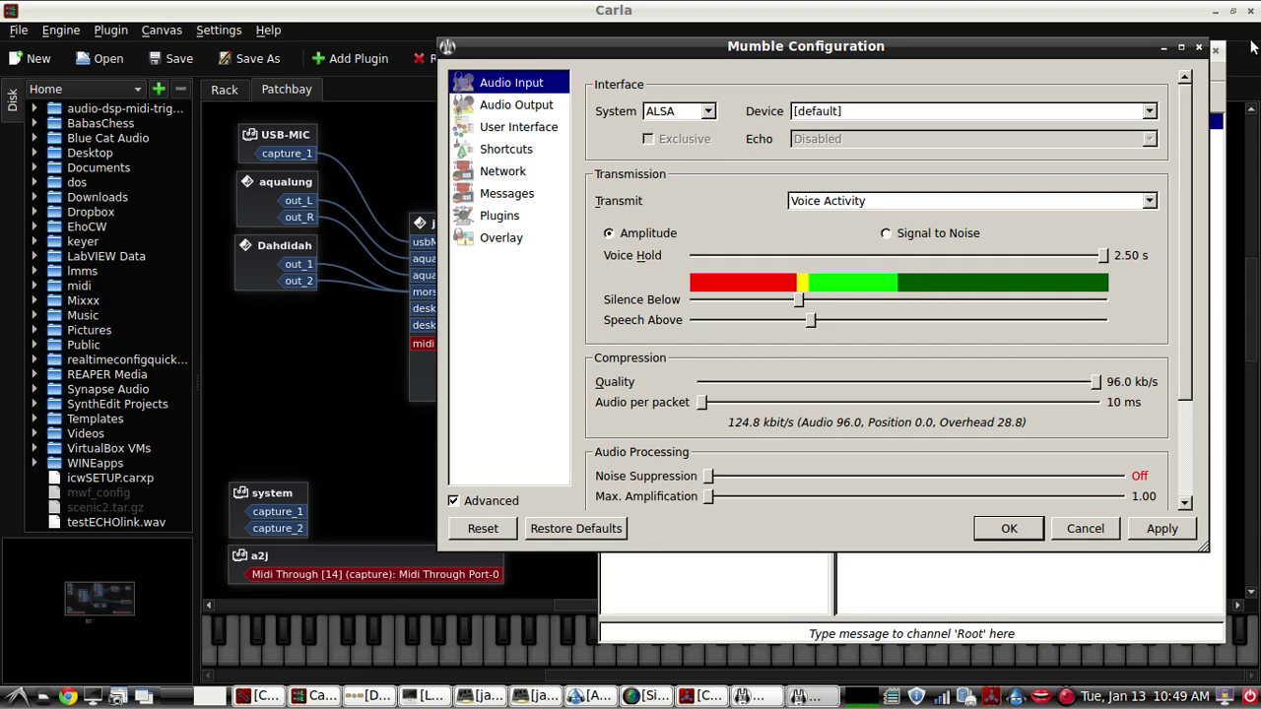
{"action": "left_click", "coordinate": [1199, 48]}
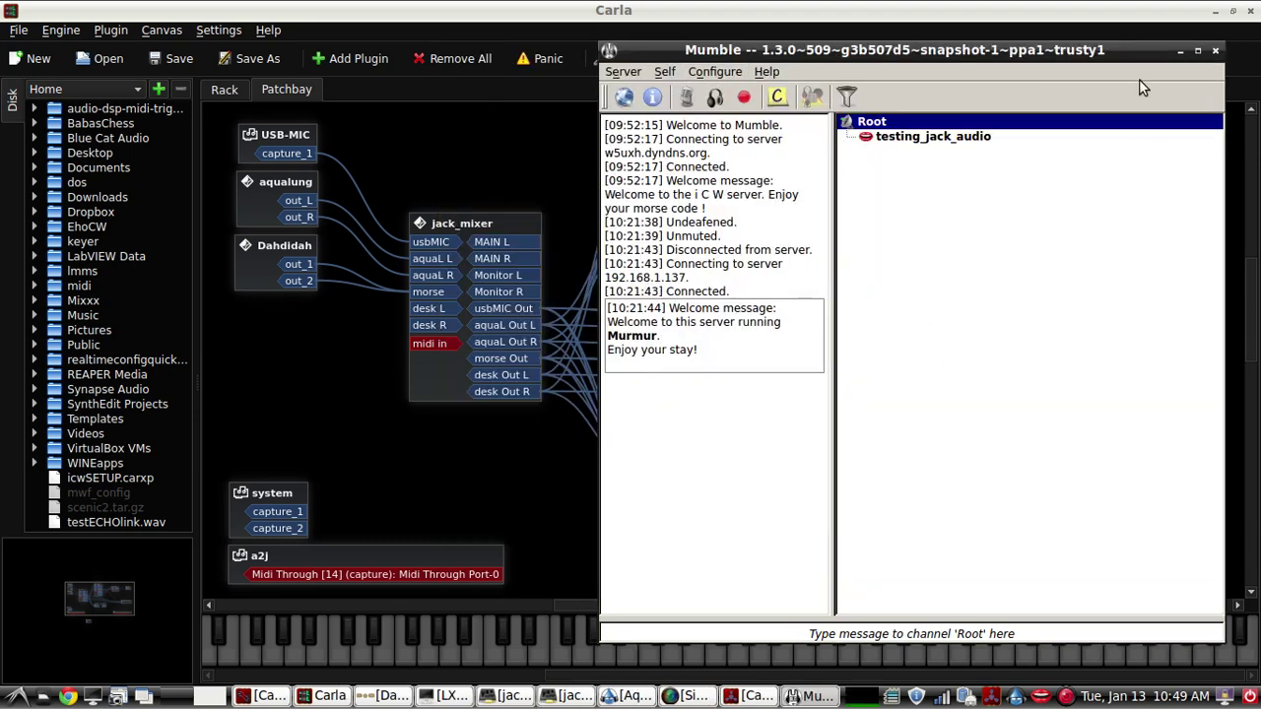
Minimize Mumble and bring Cadence back to check the ALSA loop bridge.
{"action": "left_click", "coordinate": [1182, 49]}
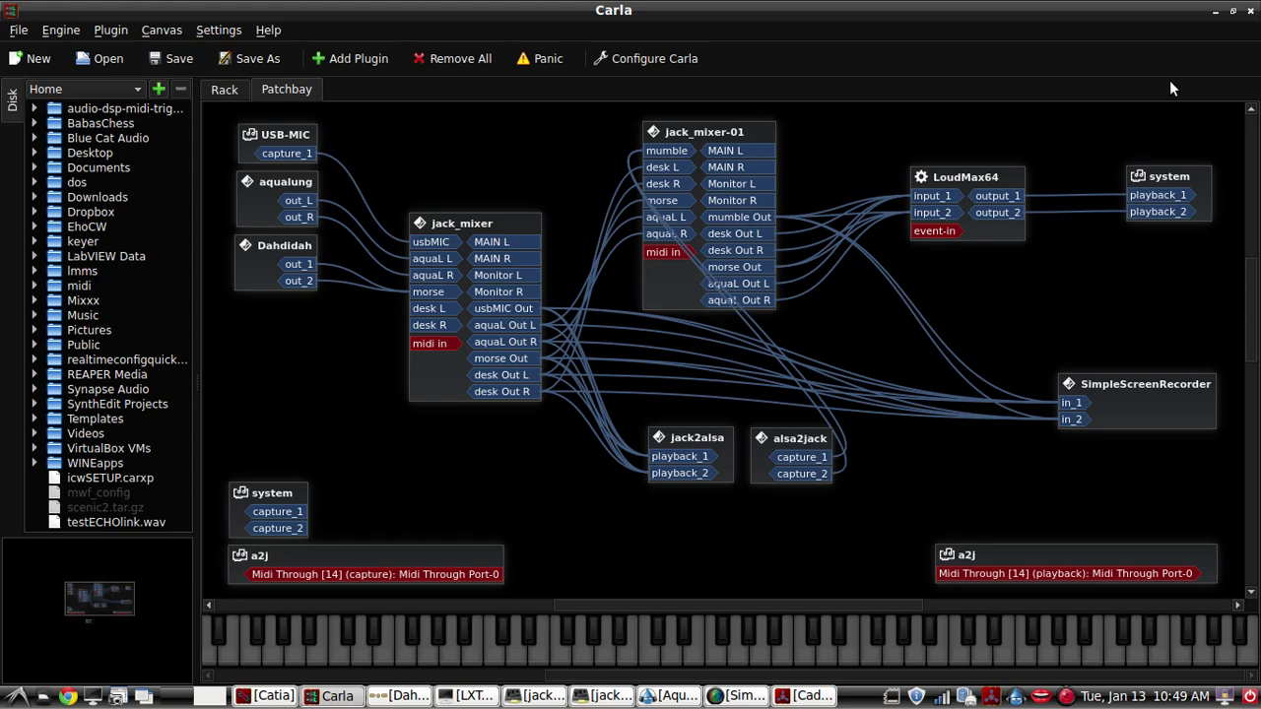
{"action": "left_click", "coordinate": [800, 696]}
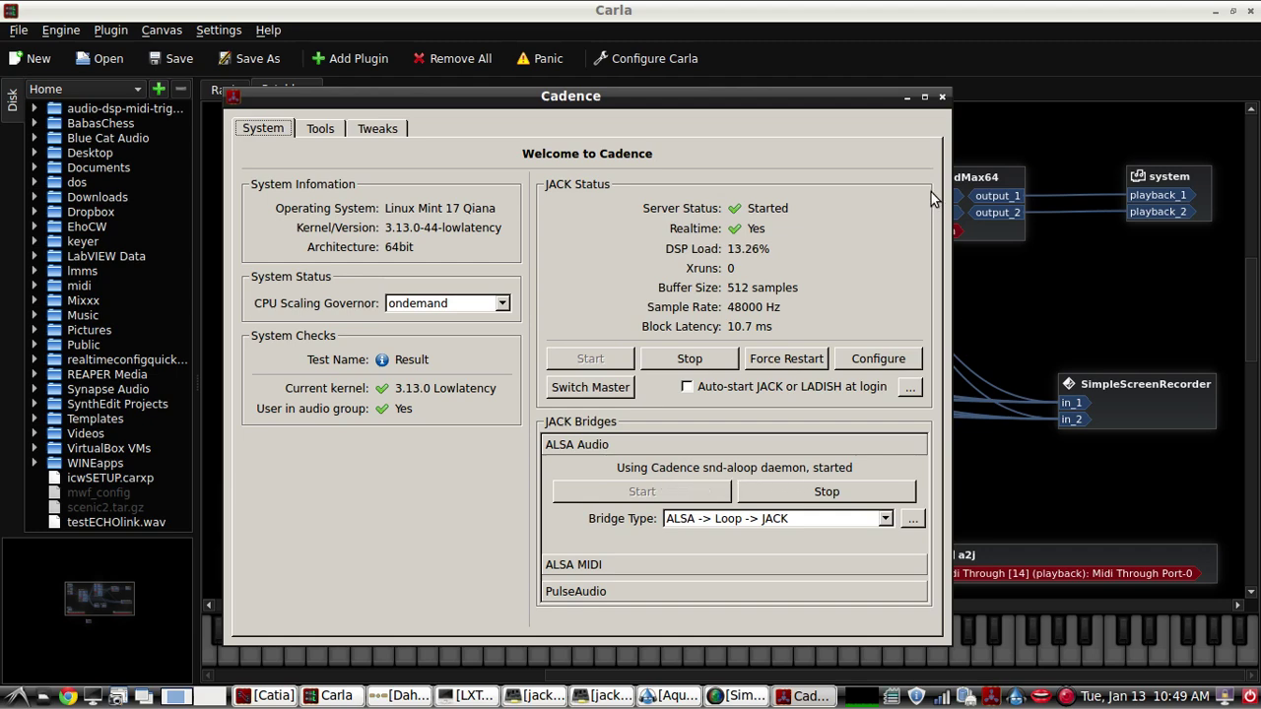
Nudge the jack2alsa and alsa2jack boxes and move jack_mixer-01 further right in the patchbay.
{"action": "left_click", "coordinate": [907, 98]}
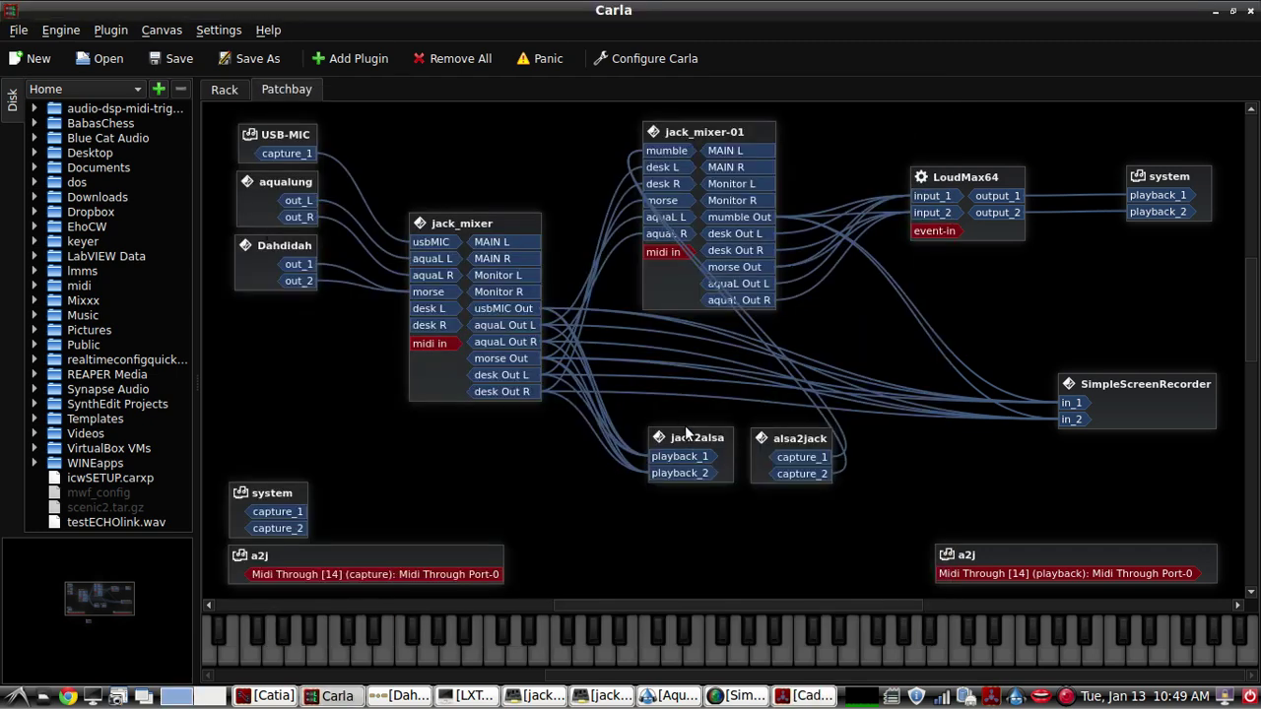
{"action": "left_click", "coordinate": [774, 441]}
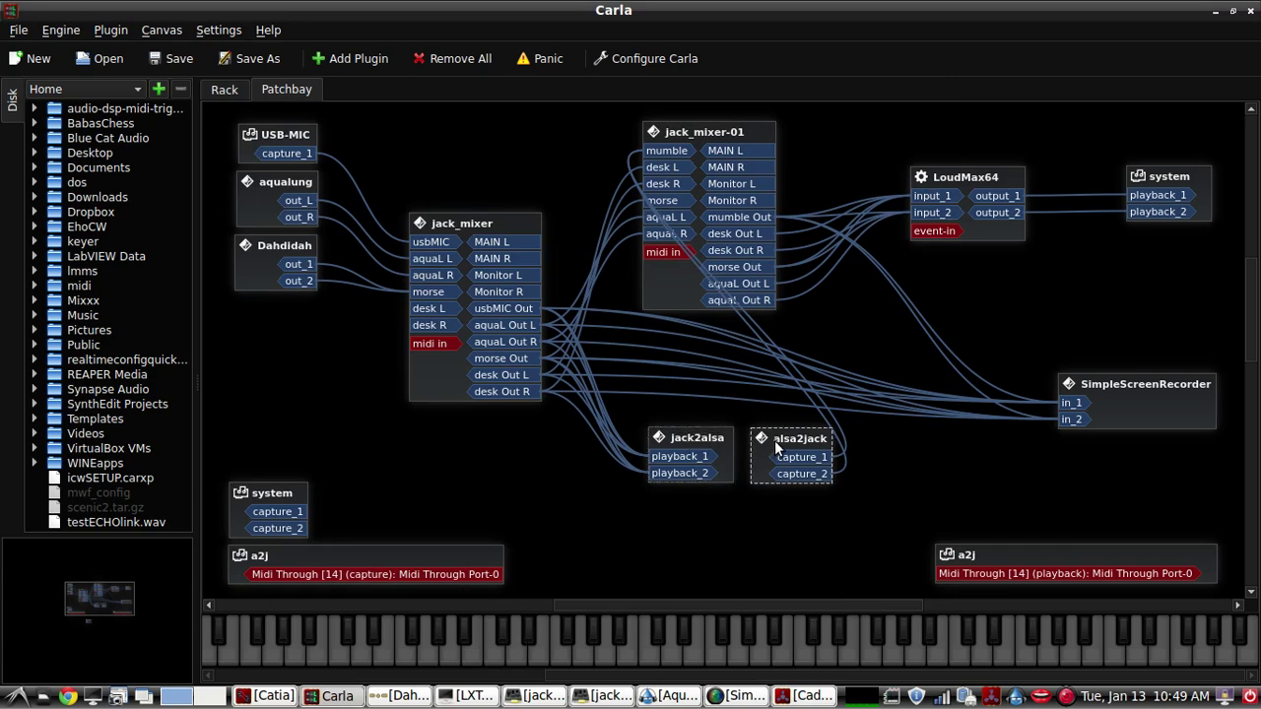
{"action": "left_click", "coordinate": [511, 224]}
{"action": "left_click_drag", "start_coordinate": [674, 436], "coordinate": [671, 440]}
{"action": "left_click_drag", "start_coordinate": [781, 440], "coordinate": [779, 435]}
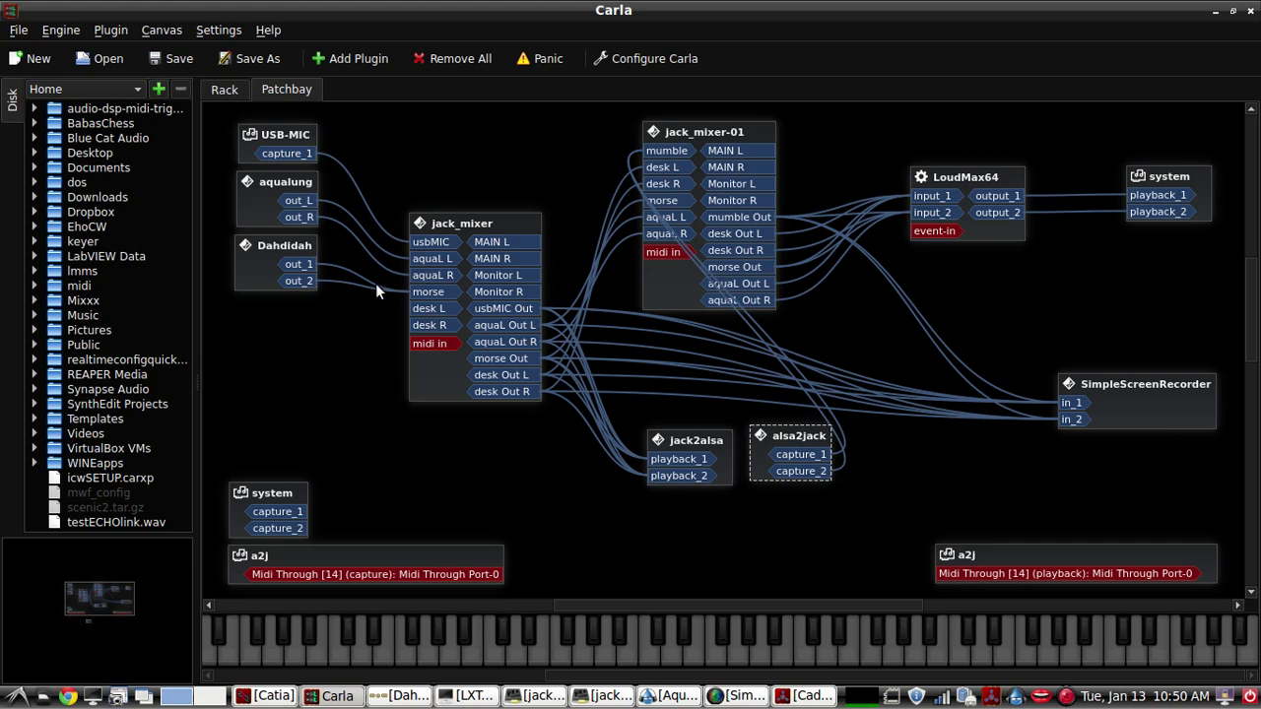
{"action": "left_click", "coordinate": [681, 441]}
{"action": "left_click_drag", "start_coordinate": [684, 437], "coordinate": [684, 431]}
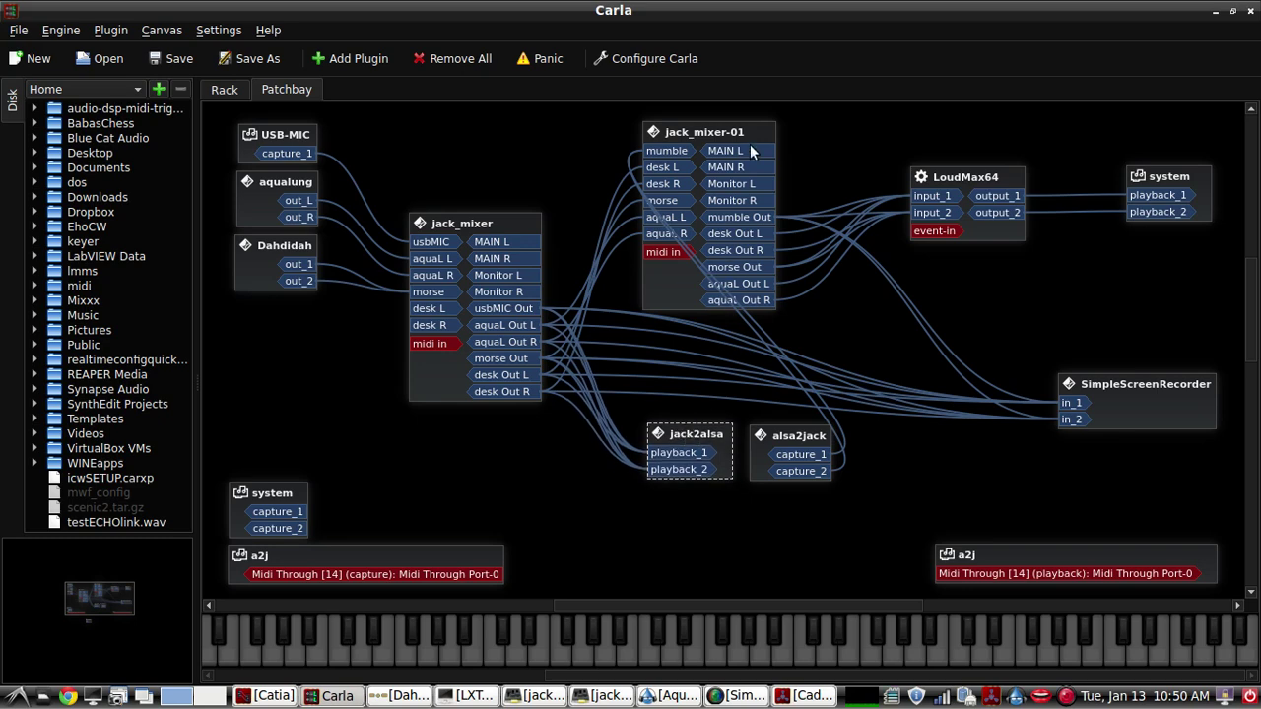
{"action": "left_click_drag", "start_coordinate": [751, 150], "coordinate": [780, 151]}
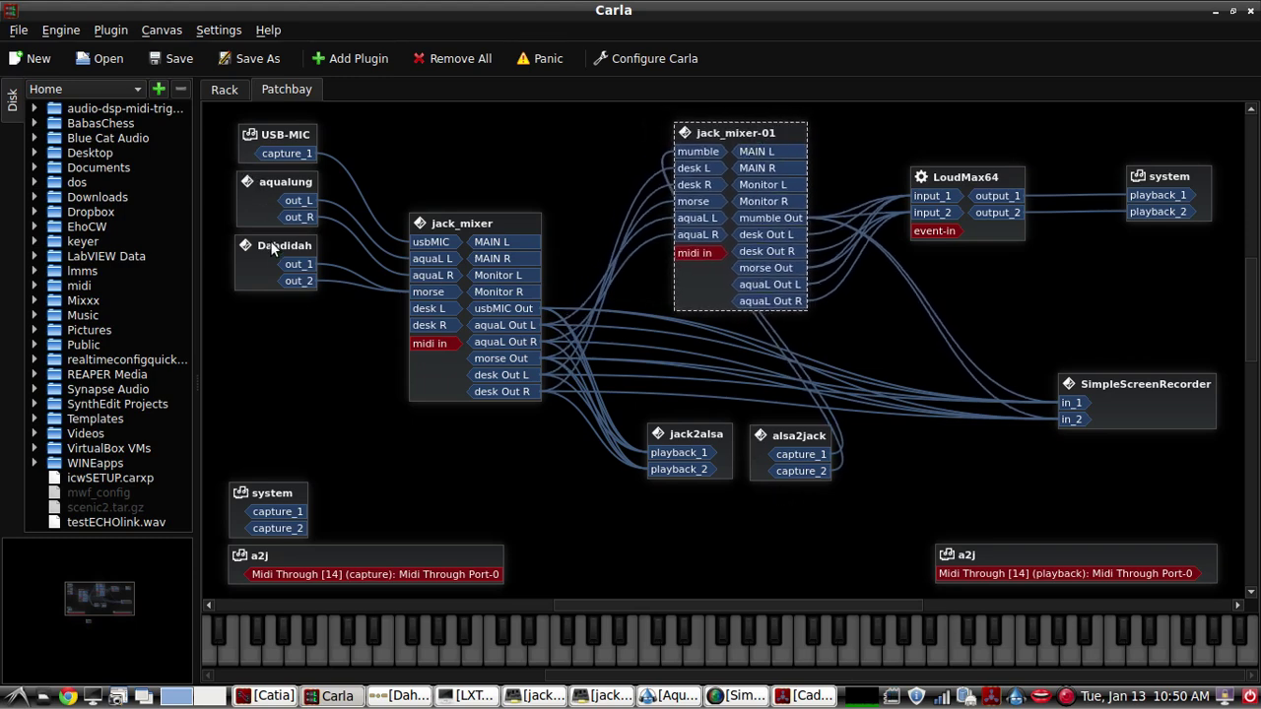
{"action": "left_click_drag", "start_coordinate": [703, 136], "coordinate": [715, 125]}
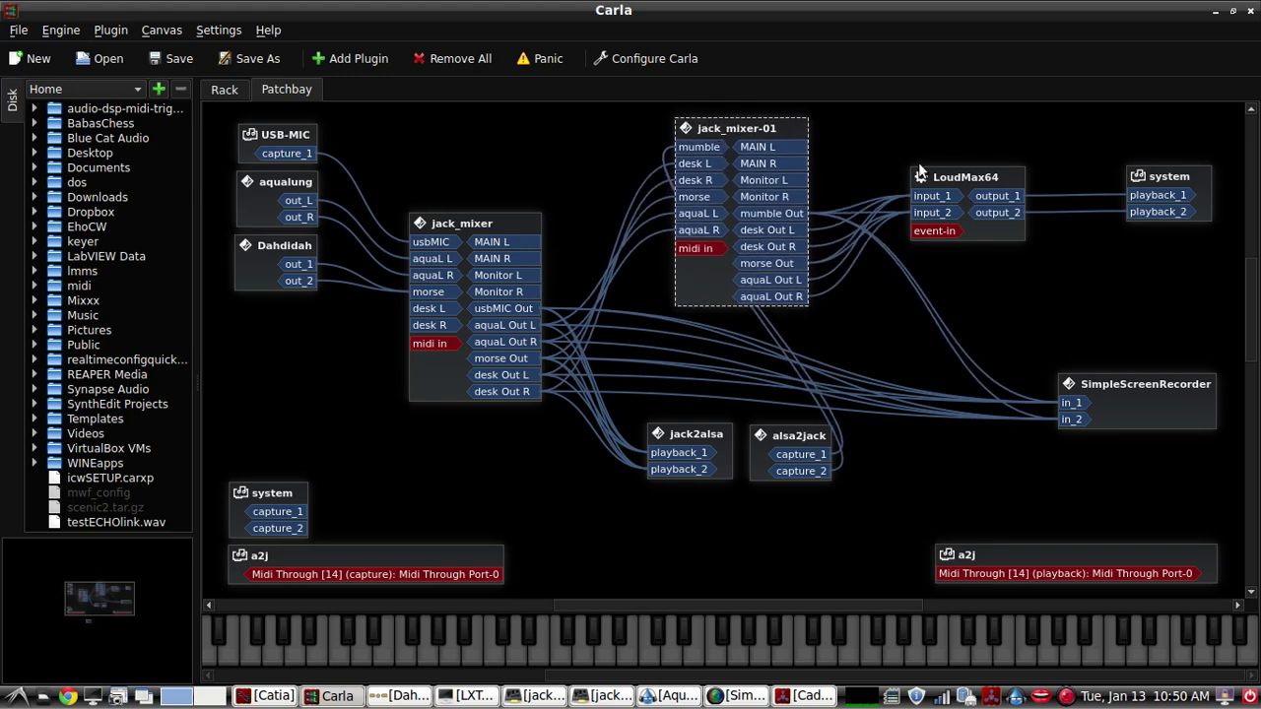
{"action": "double_click", "coordinate": [958, 175]}
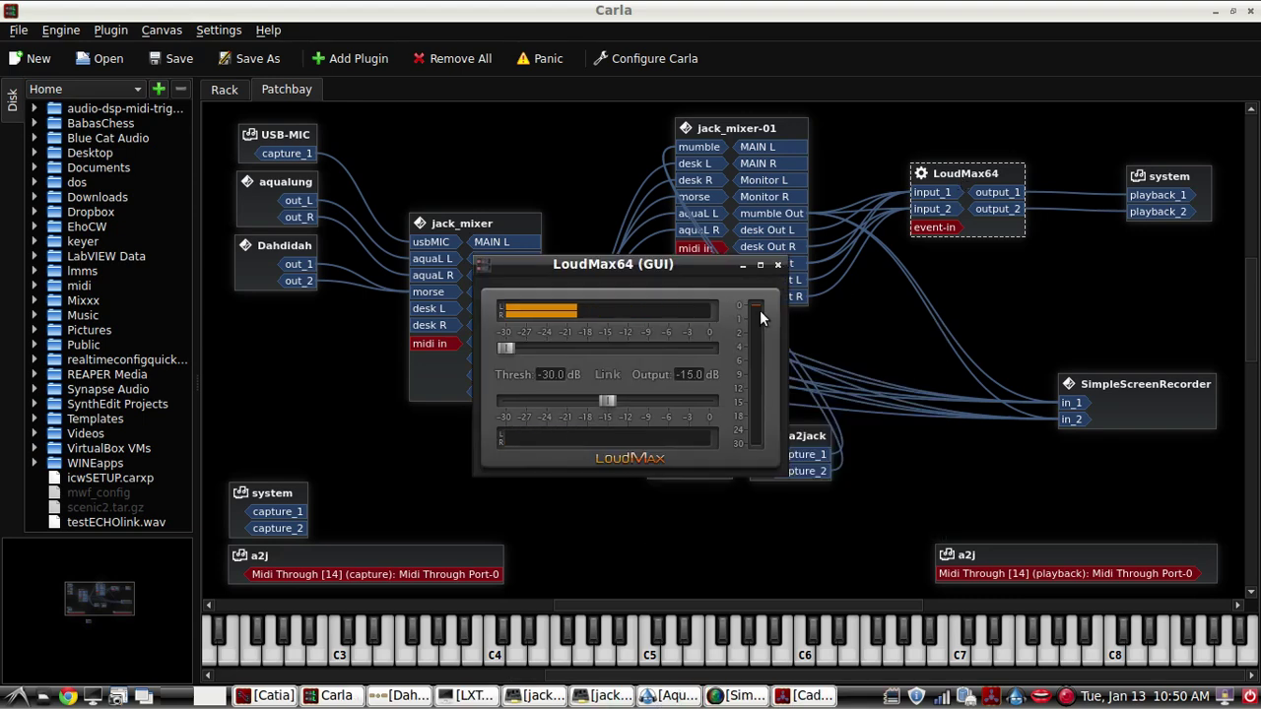
{"action": "left_click", "coordinate": [777, 264]}
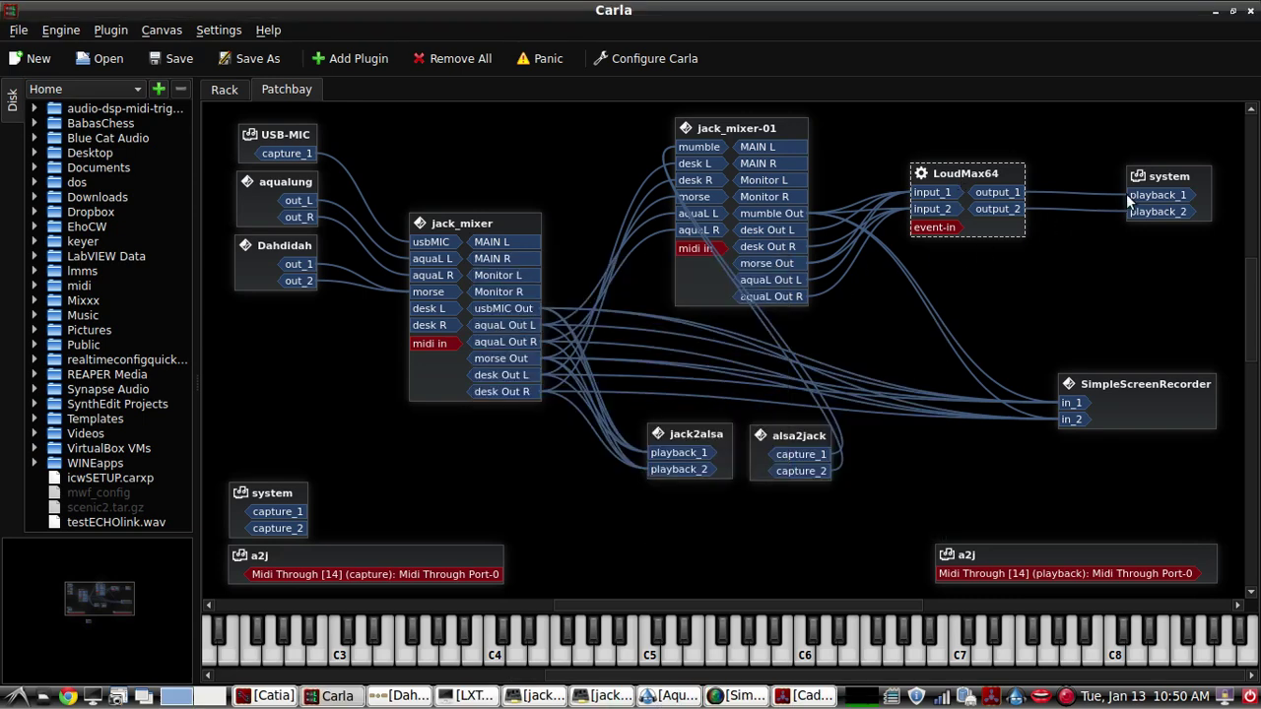
{"action": "left_click", "coordinate": [1151, 175]}
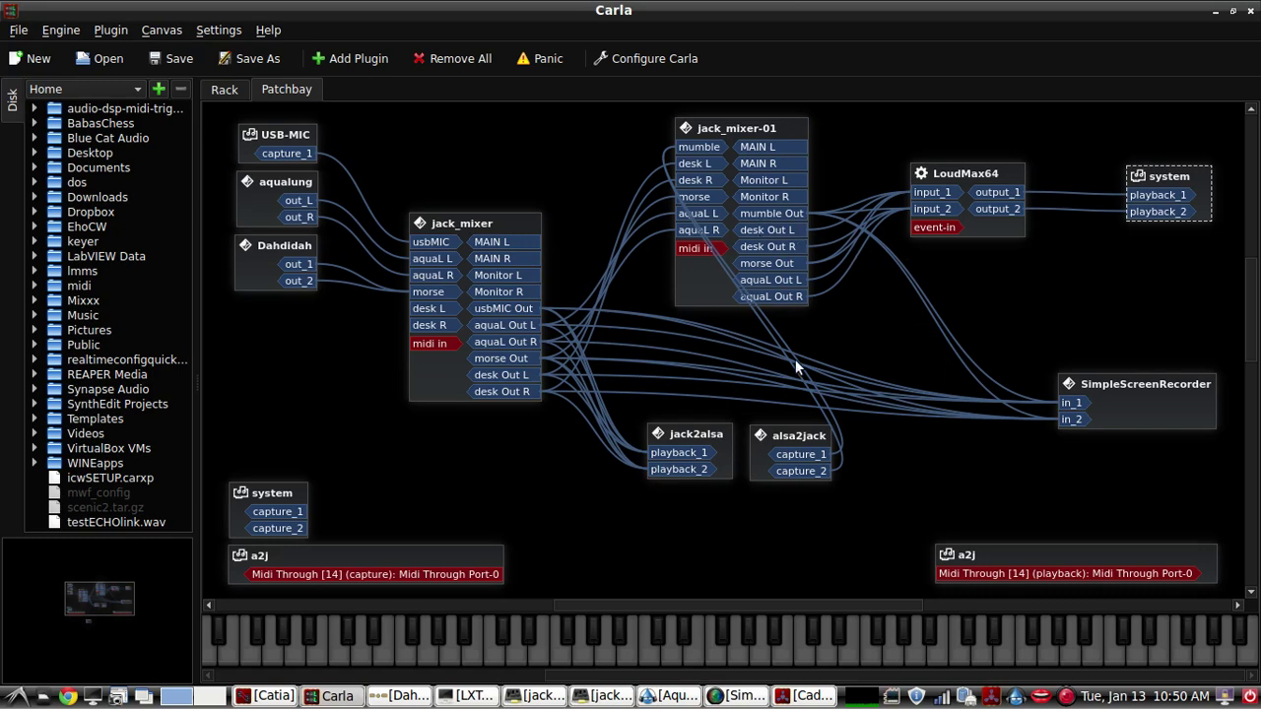
{"action": "left_click_drag", "start_coordinate": [794, 441], "coordinate": [792, 435]}
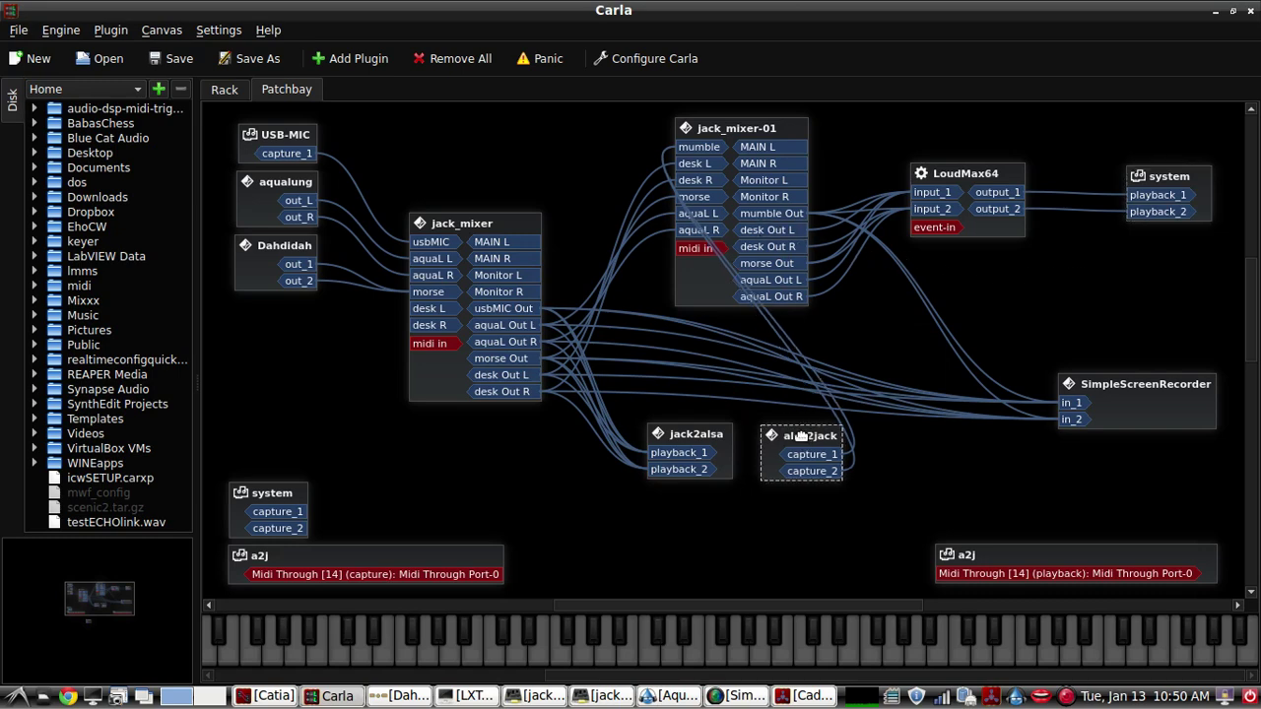
{"action": "left_click", "coordinate": [705, 169]}
{"action": "left_click", "coordinate": [706, 183]}
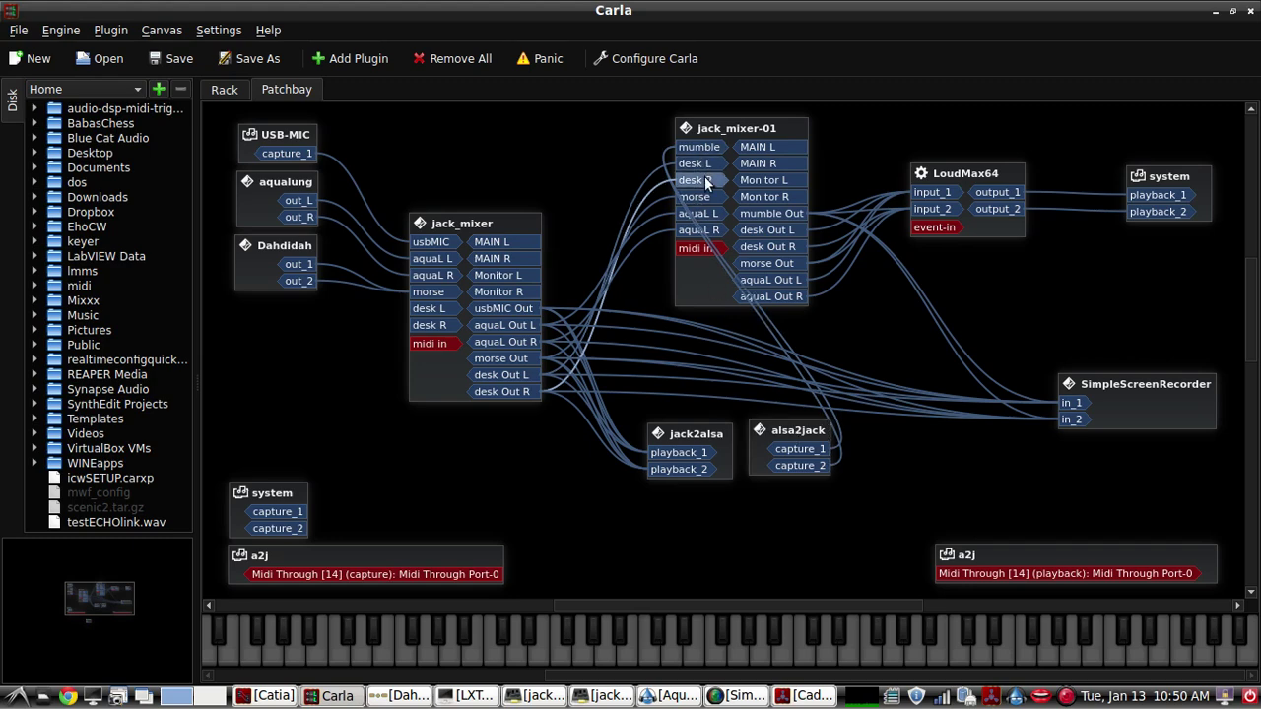
{"action": "left_click", "coordinate": [706, 197]}
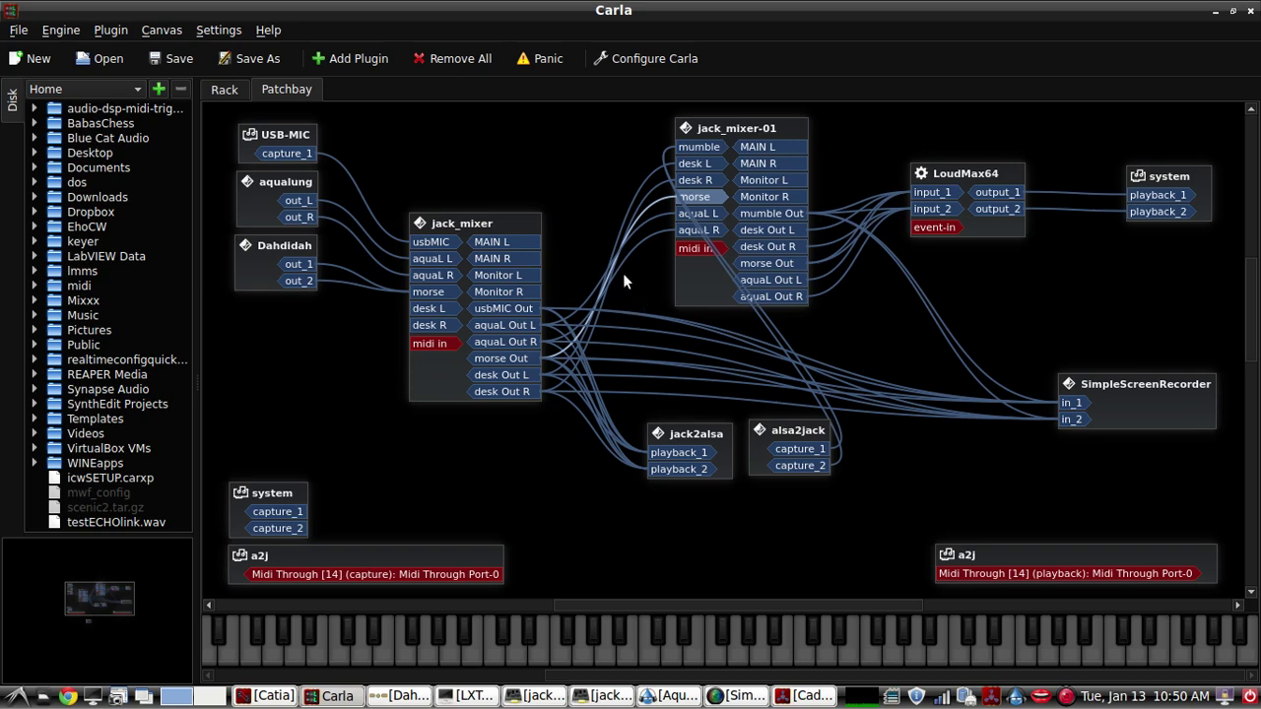
{"action": "left_click", "coordinate": [711, 213]}
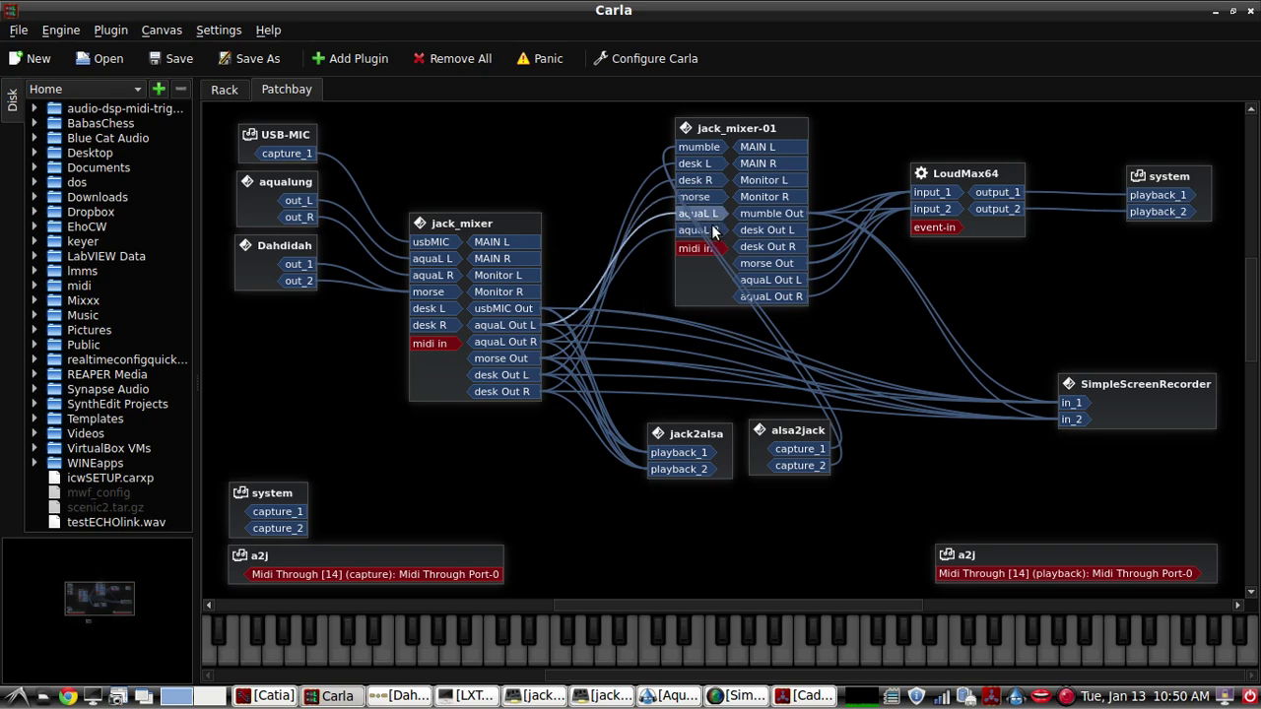
{"action": "left_click", "coordinate": [713, 230]}
{"action": "left_click", "coordinate": [690, 283]}
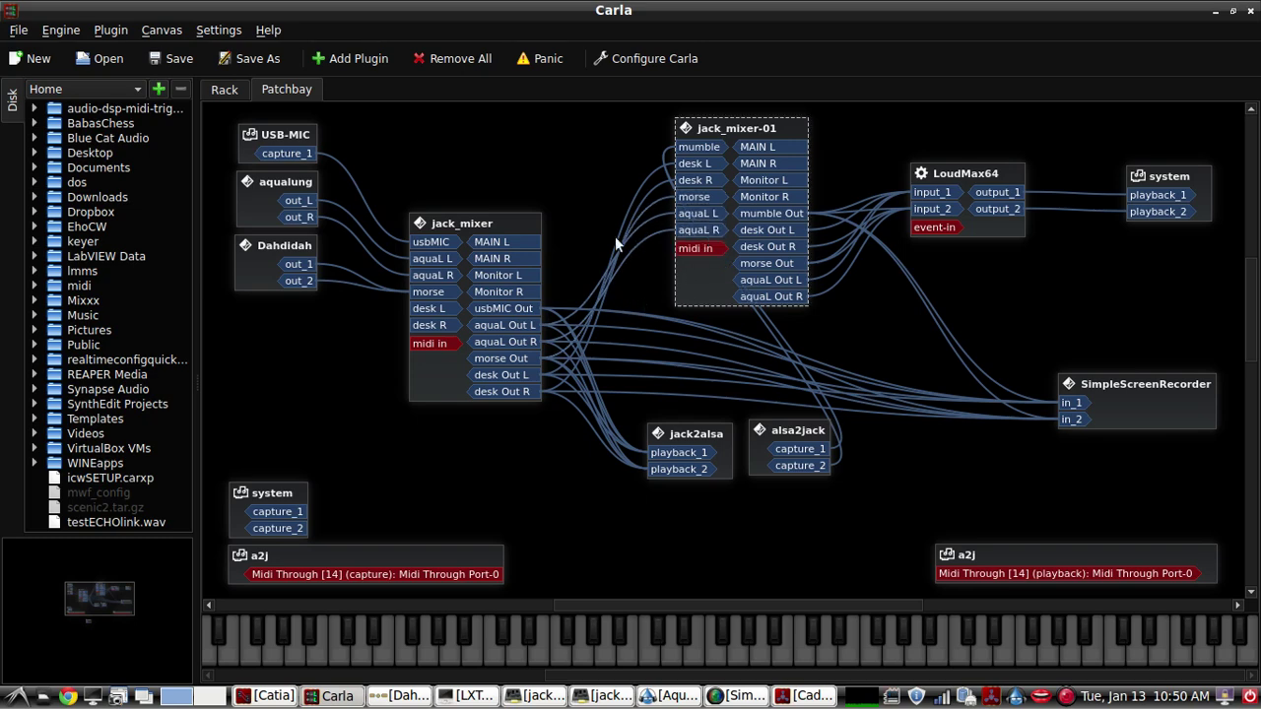
Play the episode 155 track from about 11 minutes in and raise jack_mixer's aquaL to 0.87.
{"action": "left_click", "coordinate": [655, 694]}
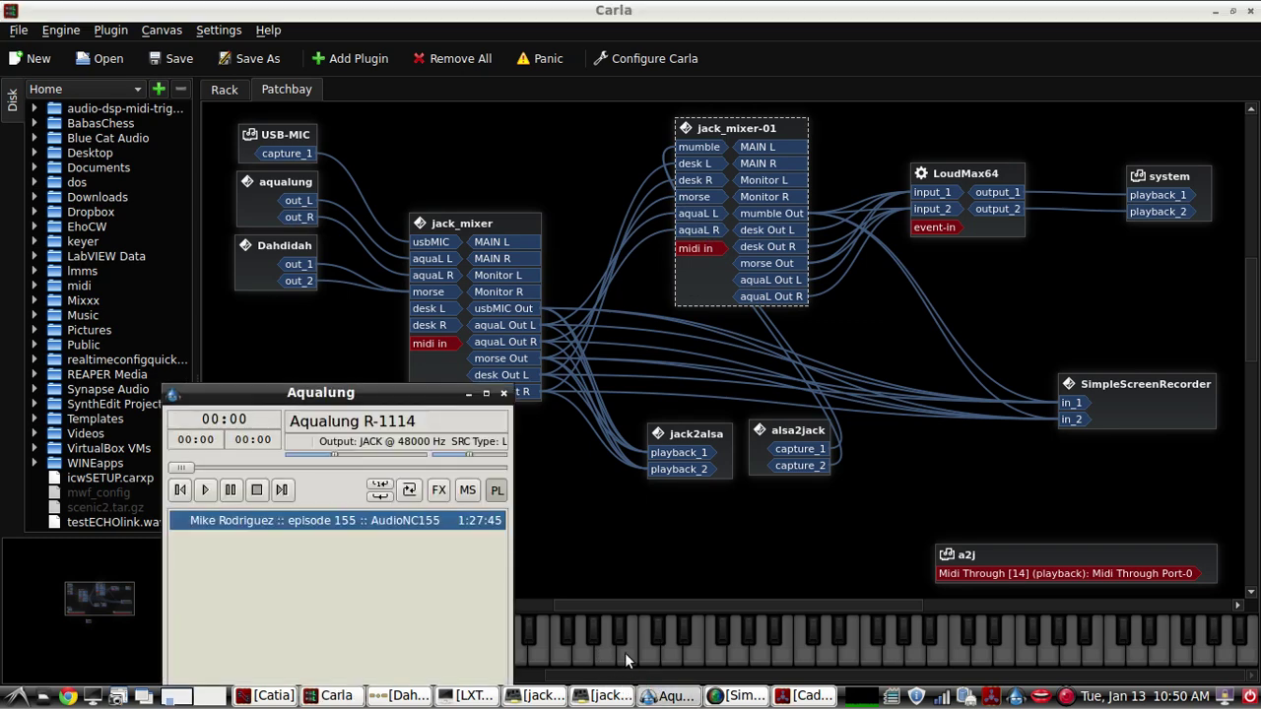
{"action": "left_click", "coordinate": [205, 491]}
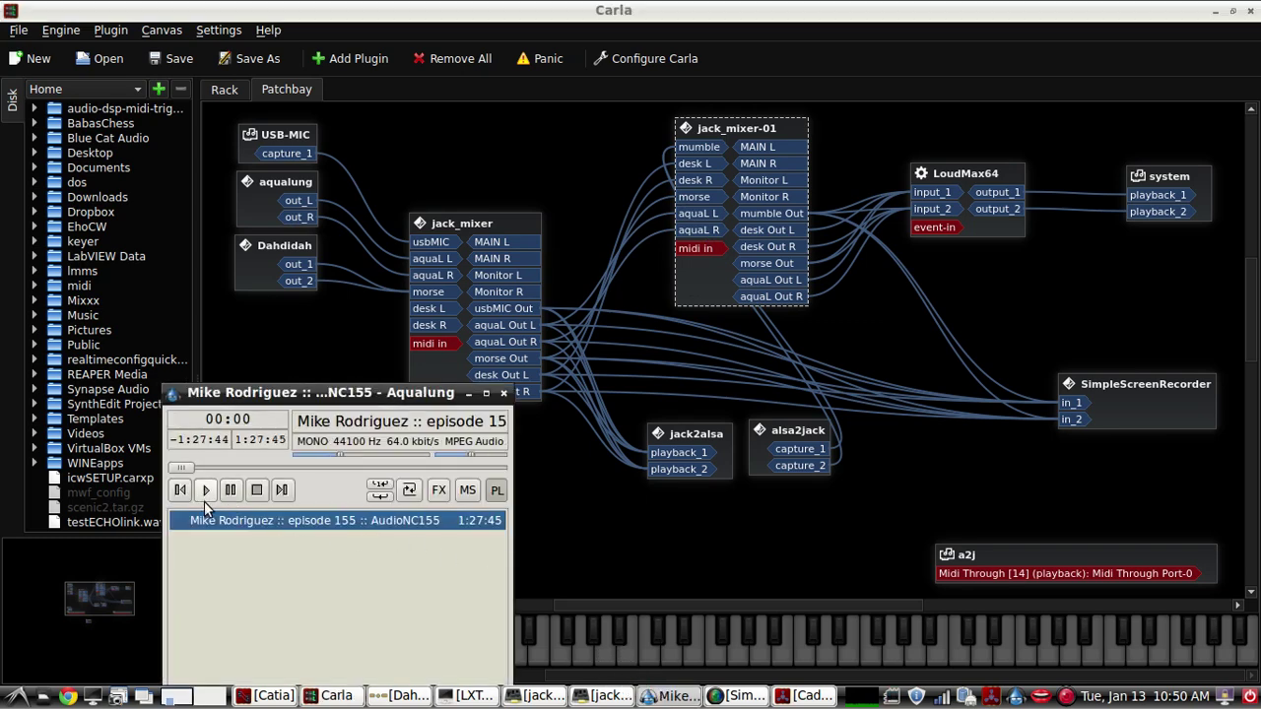
{"action": "left_click", "coordinate": [232, 469]}
{"action": "left_click", "coordinate": [532, 696]}
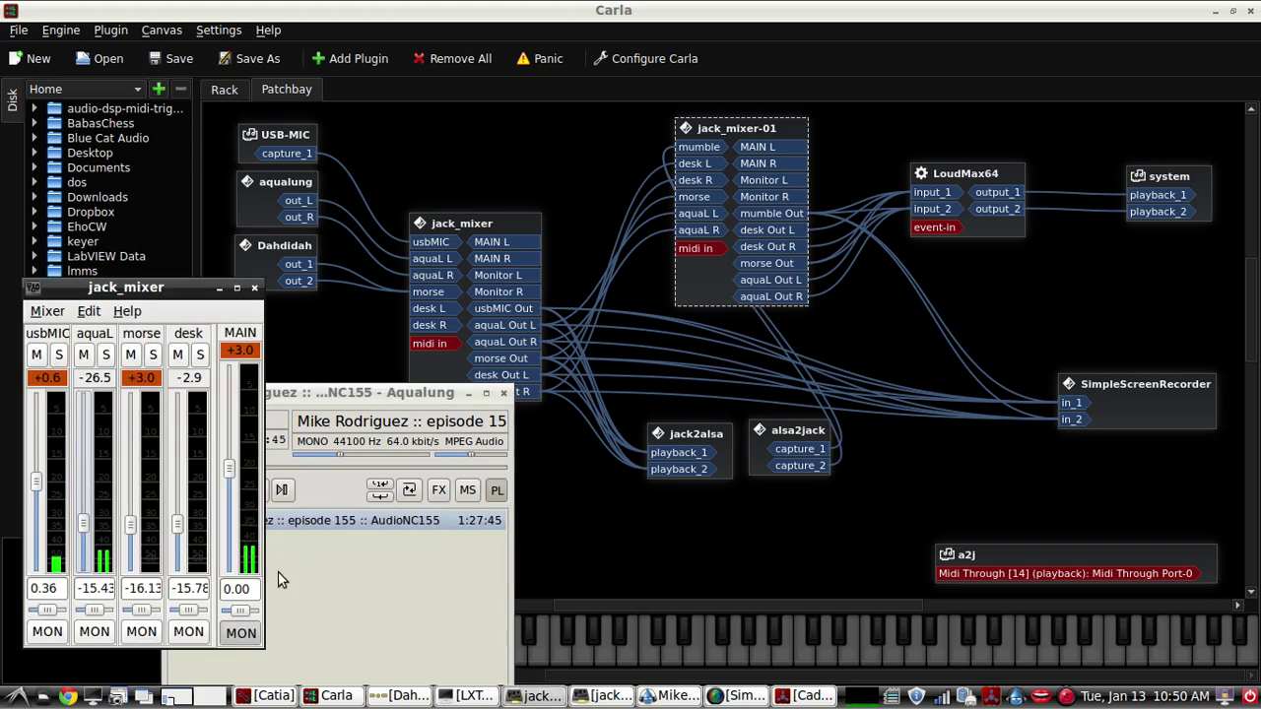
{"action": "mouse_move", "coordinate": [83, 524]}
{"action": "left_mouse_down"}
{"action": "mouse_move", "coordinate": [85, 483]}
{"action": "mouse_move", "coordinate": [83, 529]}
{"action": "left_mouse_up"}
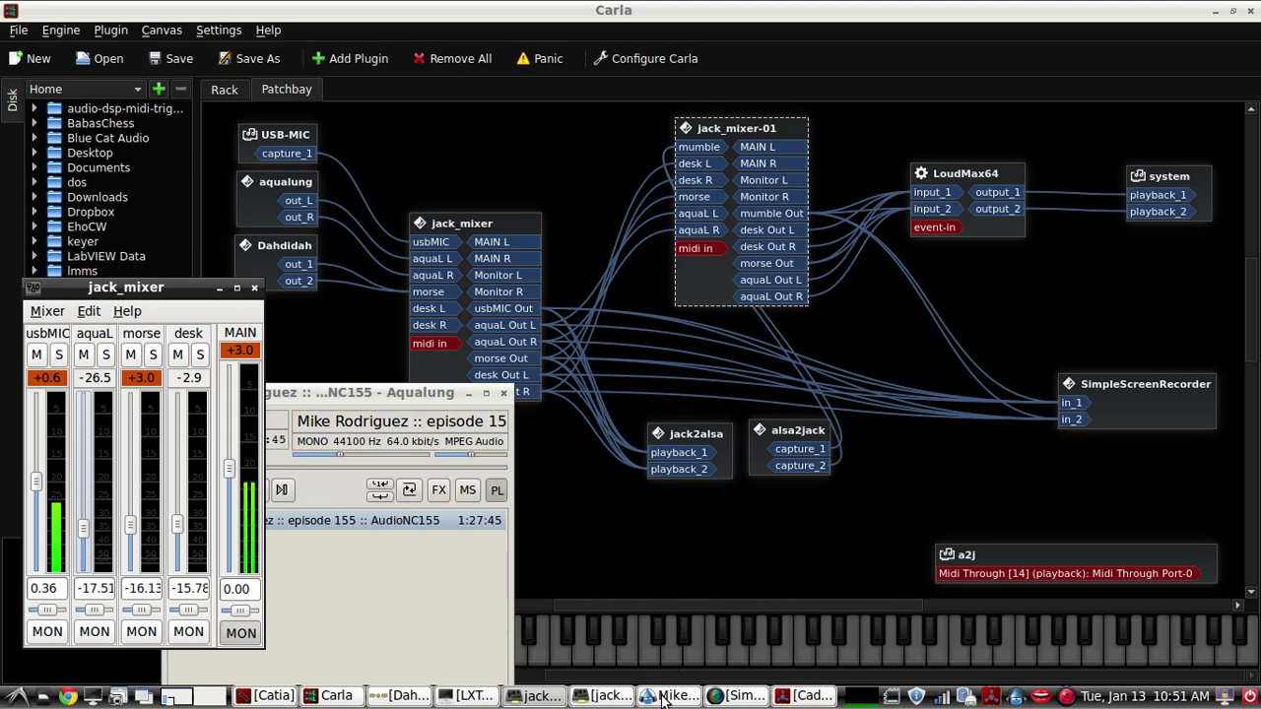
Set the second jack_mixer's desk to -13.18 and aquaL to -13.57, then move Aqualung aside.
{"action": "left_click", "coordinate": [606, 696]}
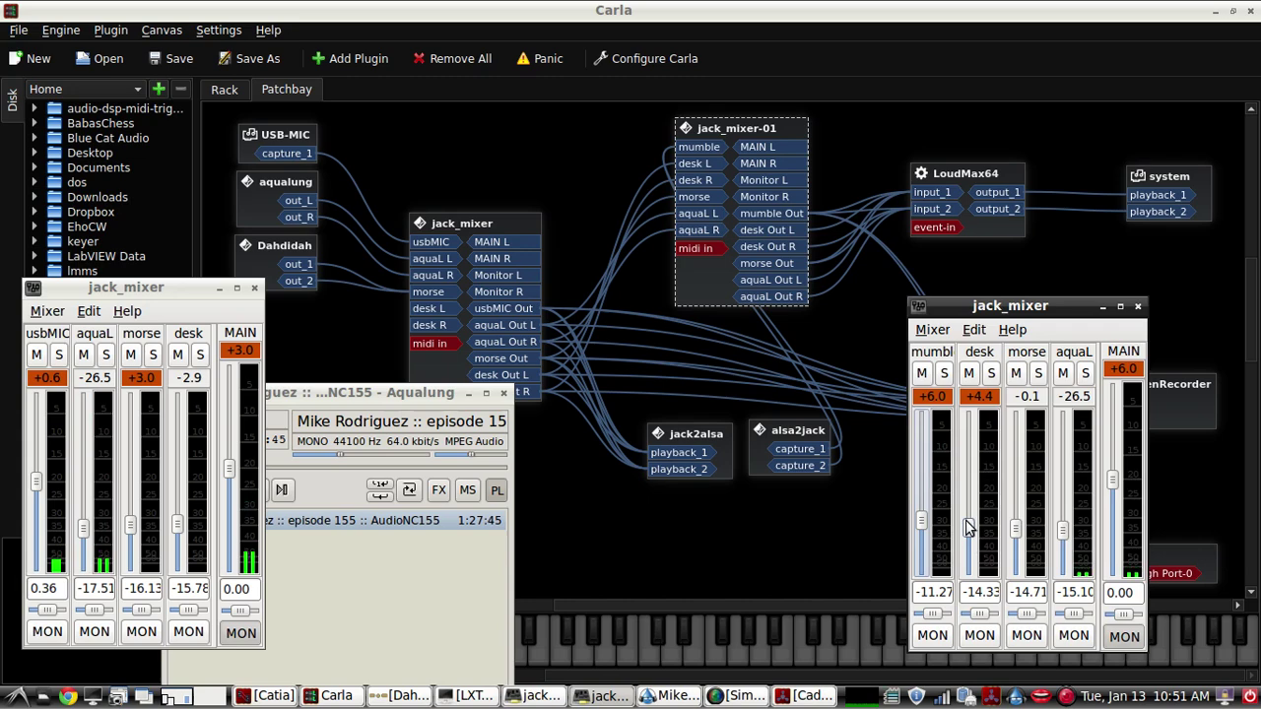
{"action": "left_click_drag", "start_coordinate": [968, 528], "coordinate": [968, 524]}
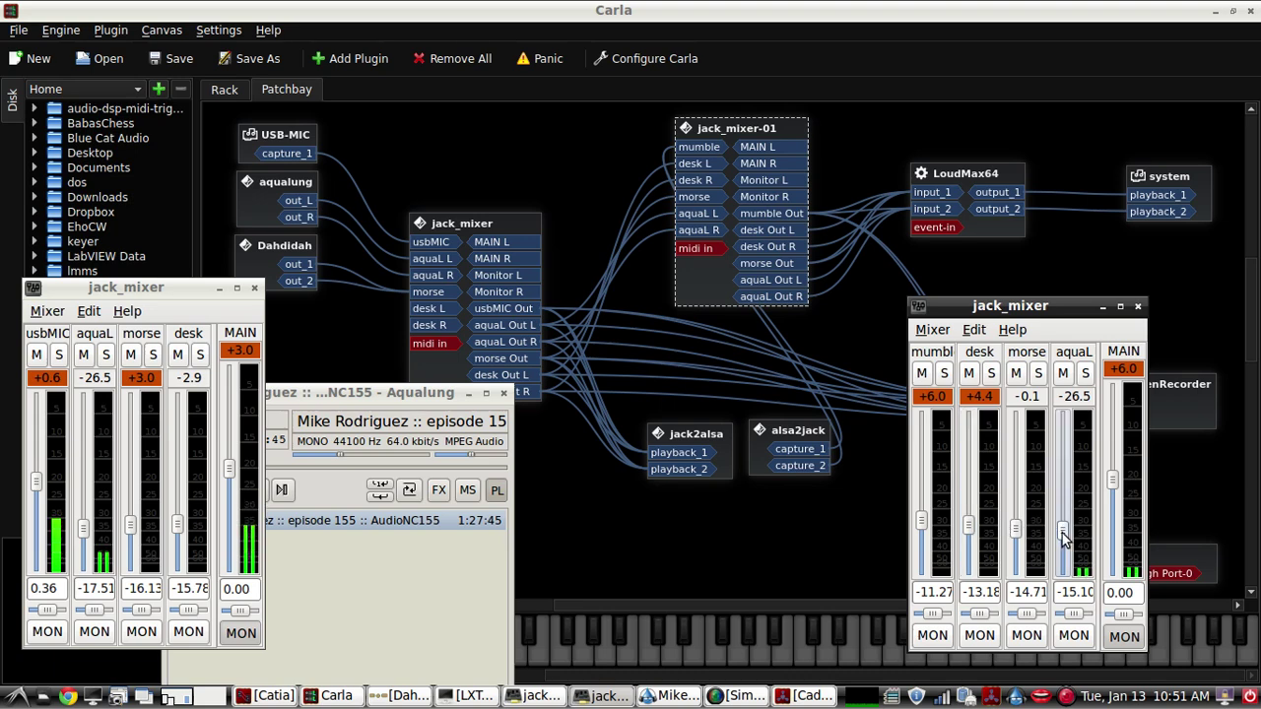
{"action": "mouse_move", "coordinate": [1064, 530]}
{"action": "left_mouse_down"}
{"action": "mouse_move", "coordinate": [1069, 479]}
{"action": "mouse_move", "coordinate": [1065, 528]}
{"action": "left_mouse_up"}
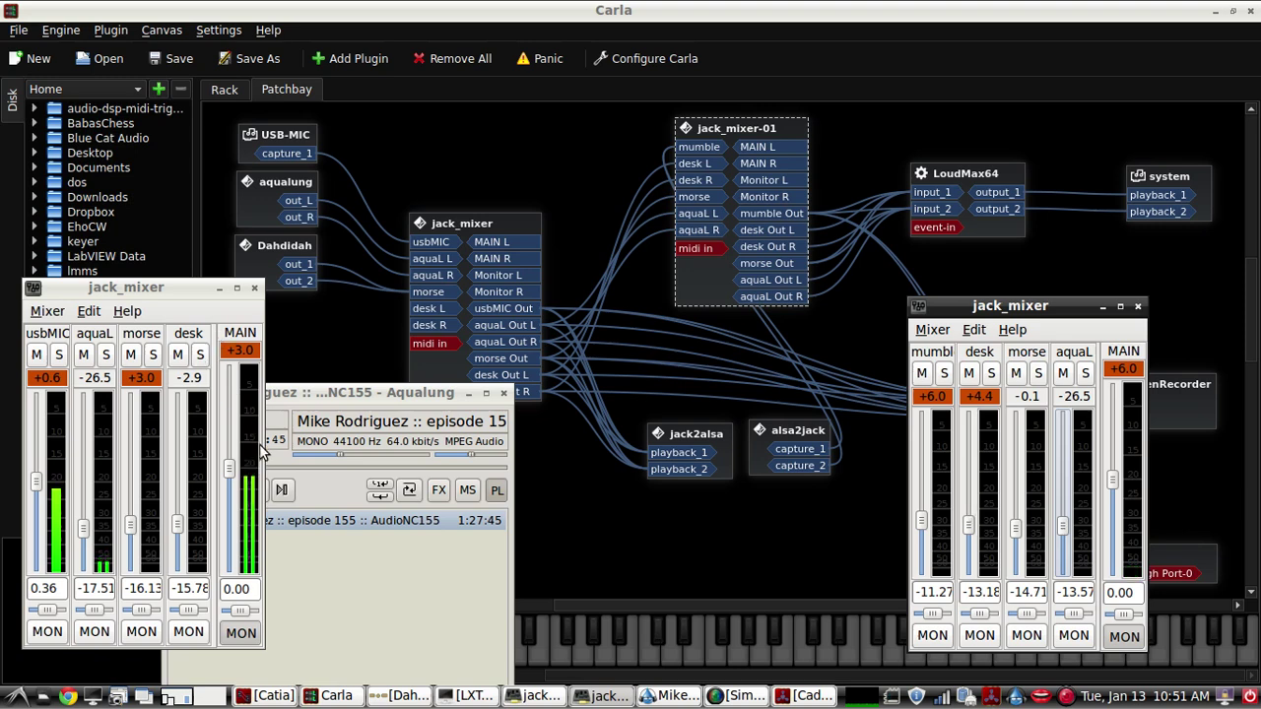
{"action": "left_click_drag", "start_coordinate": [349, 394], "coordinate": [474, 382]}
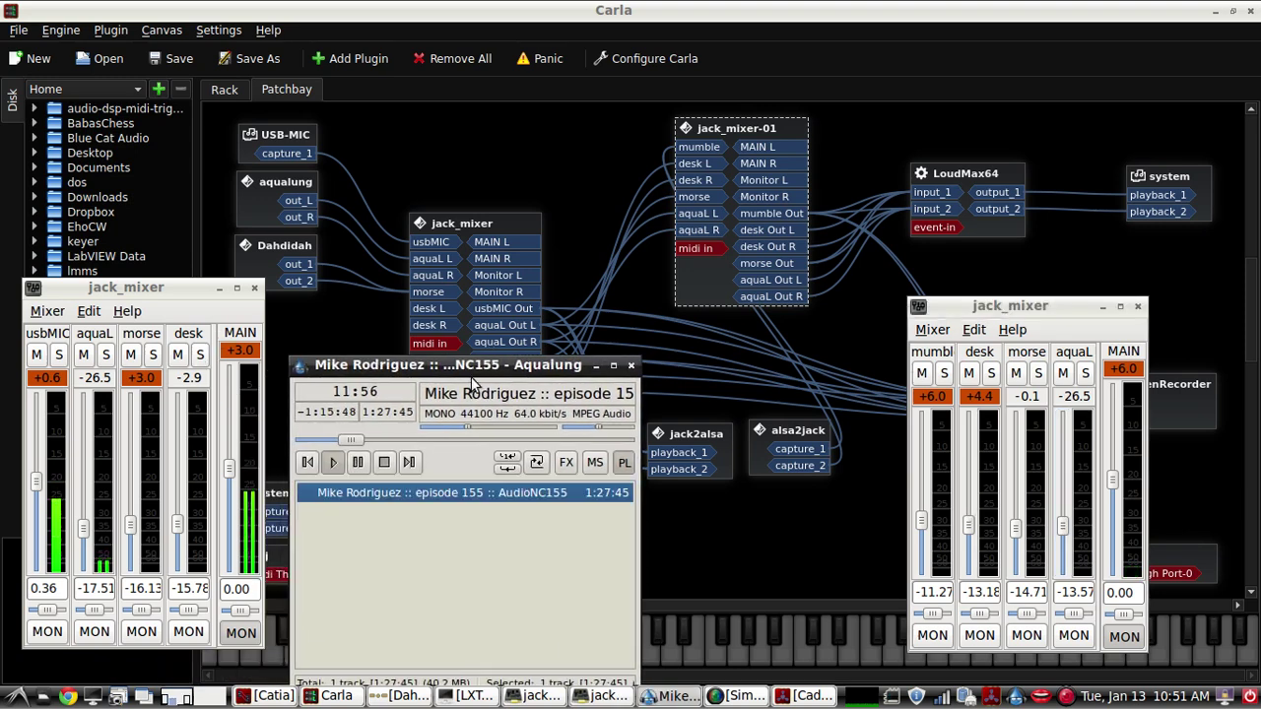
Stop and minimize Aqualung, then drag the left mixer aside to reveal the system and a2j boxes.
{"action": "left_click", "coordinate": [385, 463]}
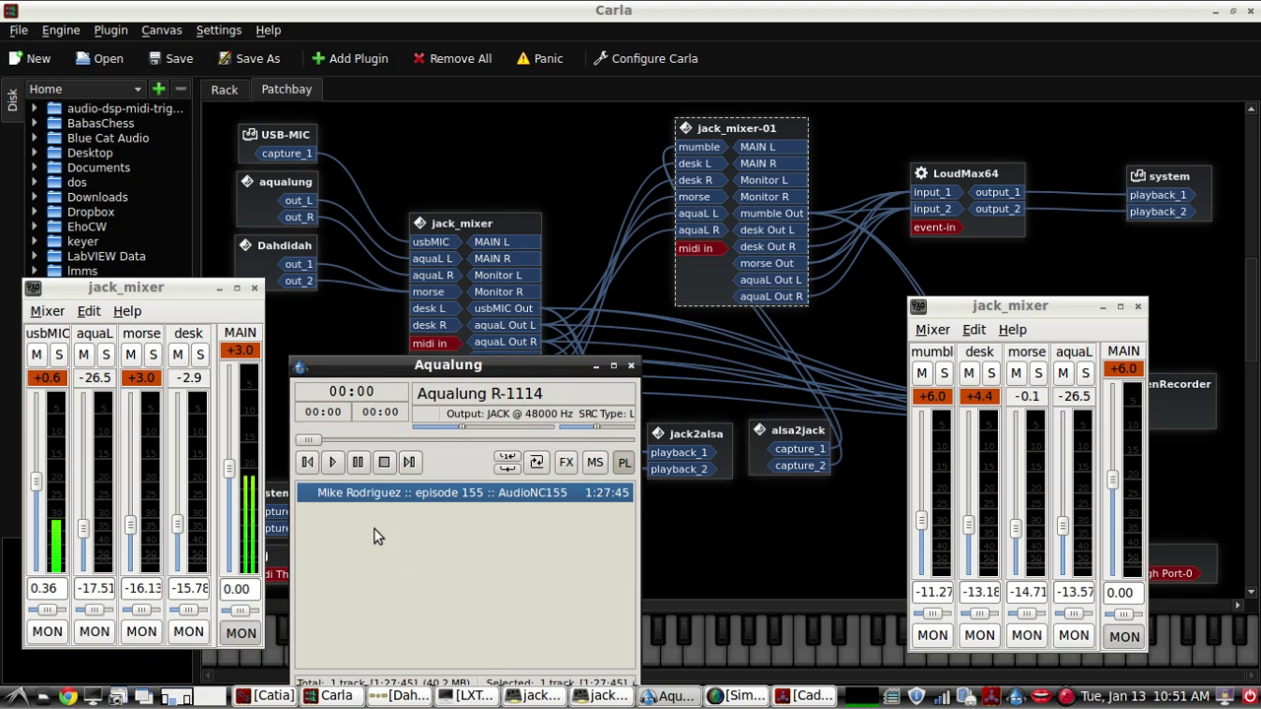
{"action": "left_click", "coordinate": [595, 366]}
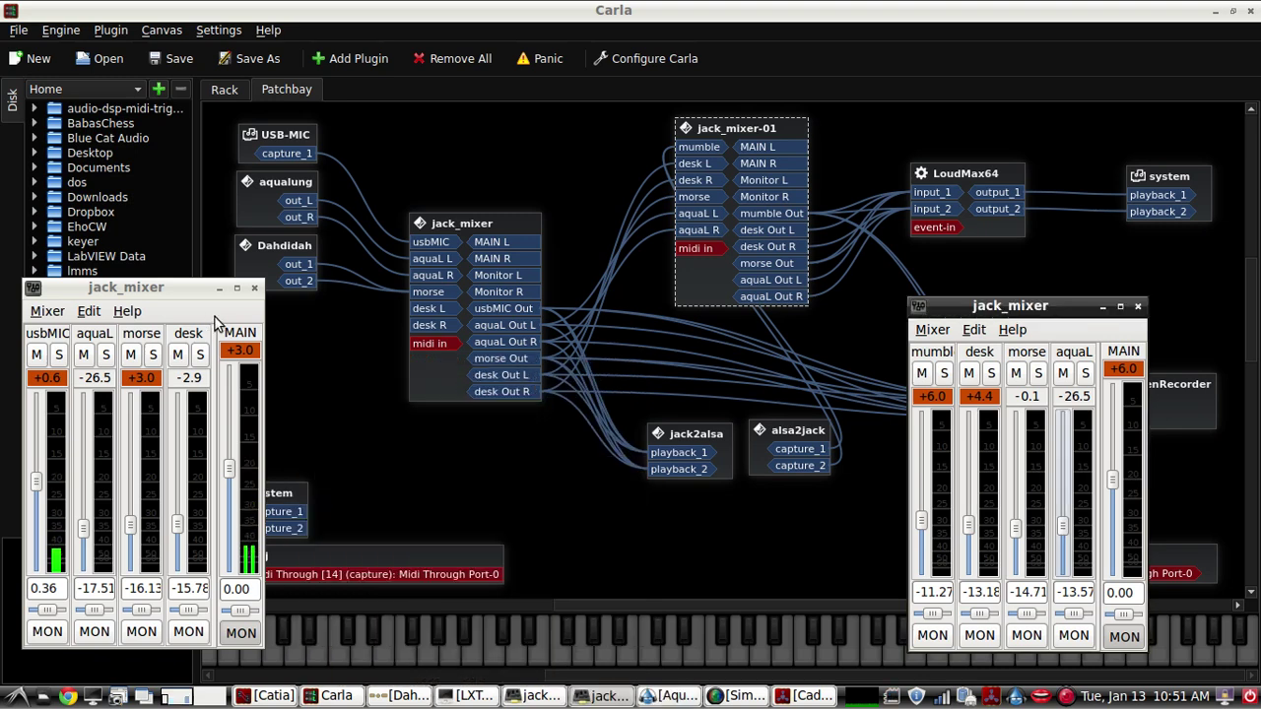
{"action": "left_click", "coordinate": [556, 438]}
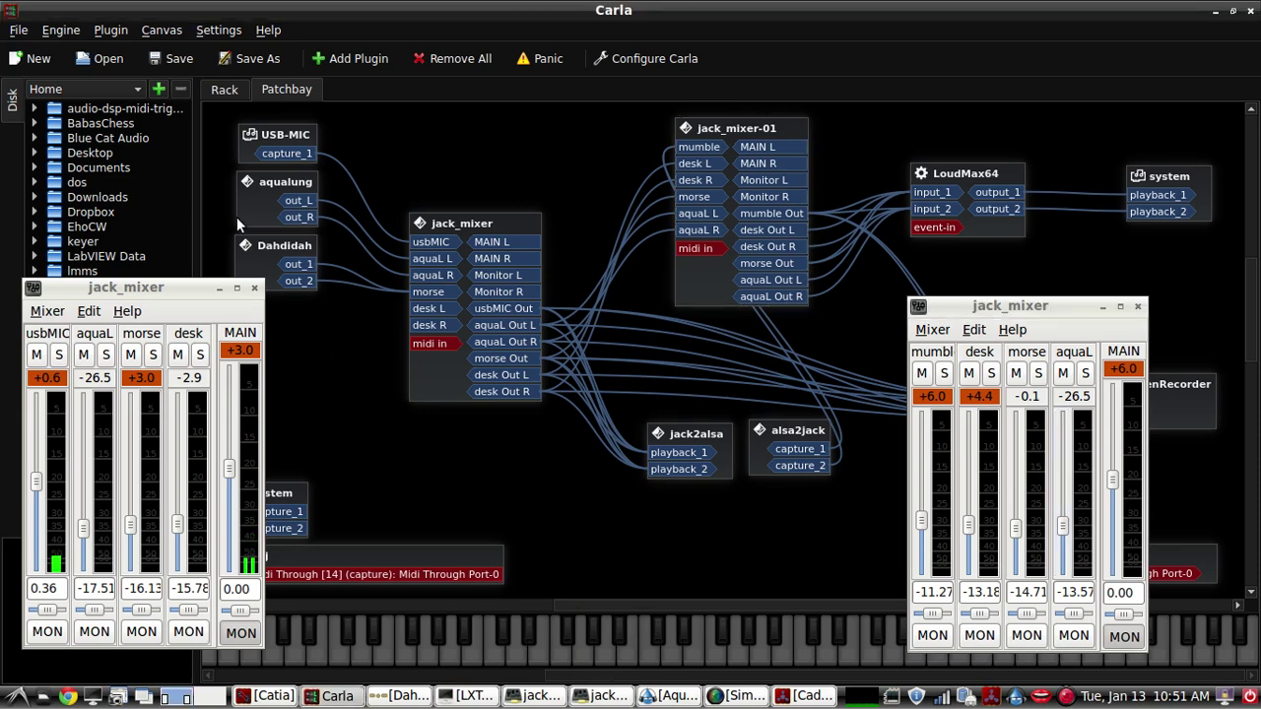
{"action": "left_click", "coordinate": [264, 253]}
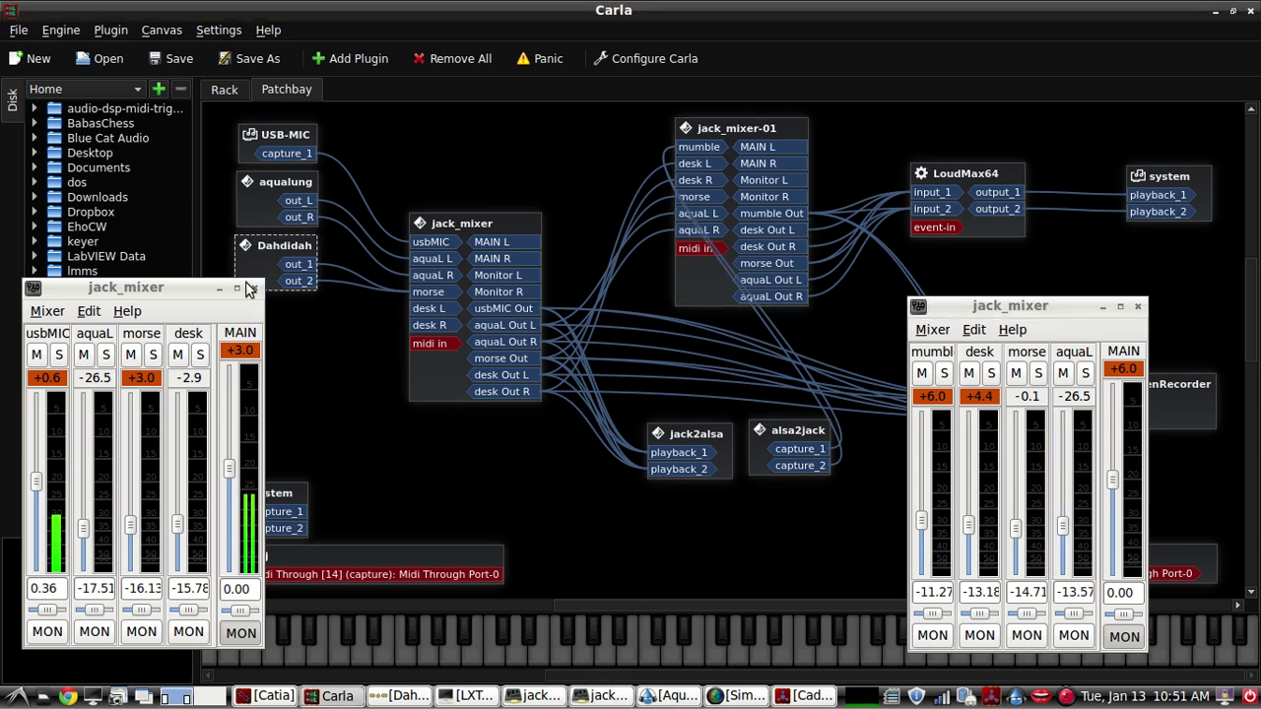
{"action": "left_click_drag", "start_coordinate": [240, 288], "coordinate": [118, 222]}
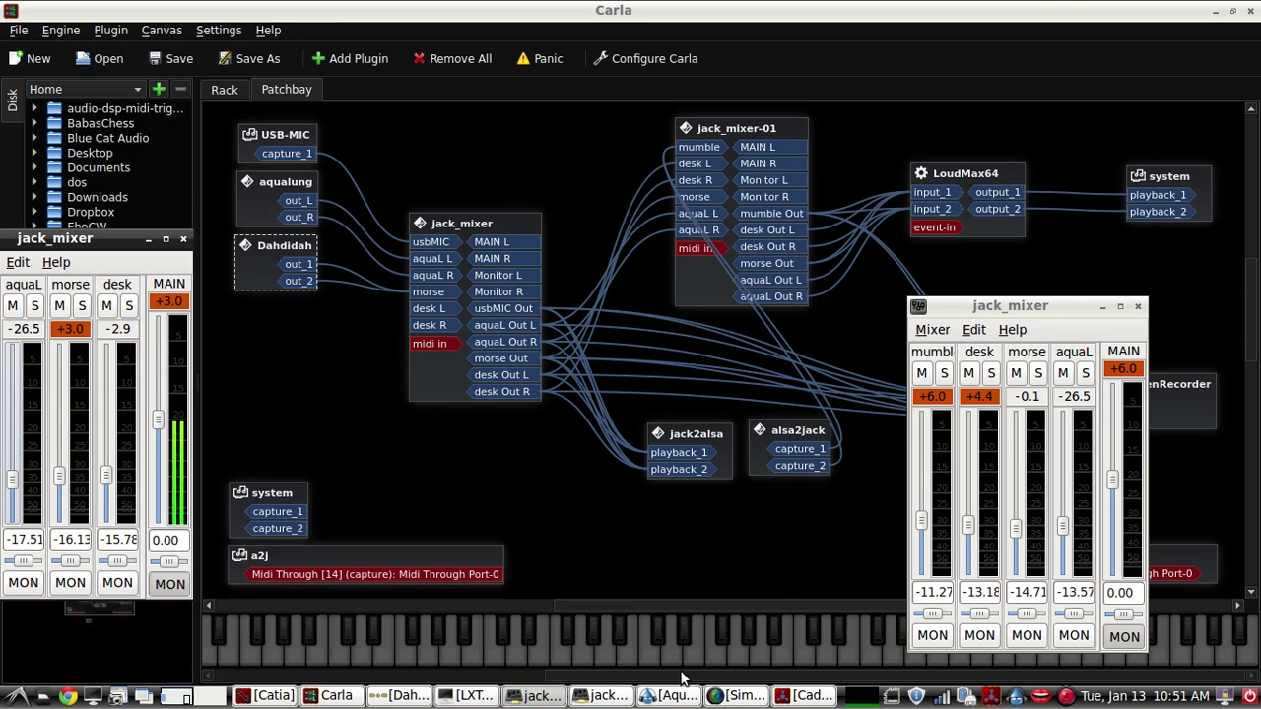
Start Cadence's PulseAudio-to-JACK bridge so a PulseAudio JACK Sink appears in the patchbay.
{"action": "left_click", "coordinate": [785, 698]}
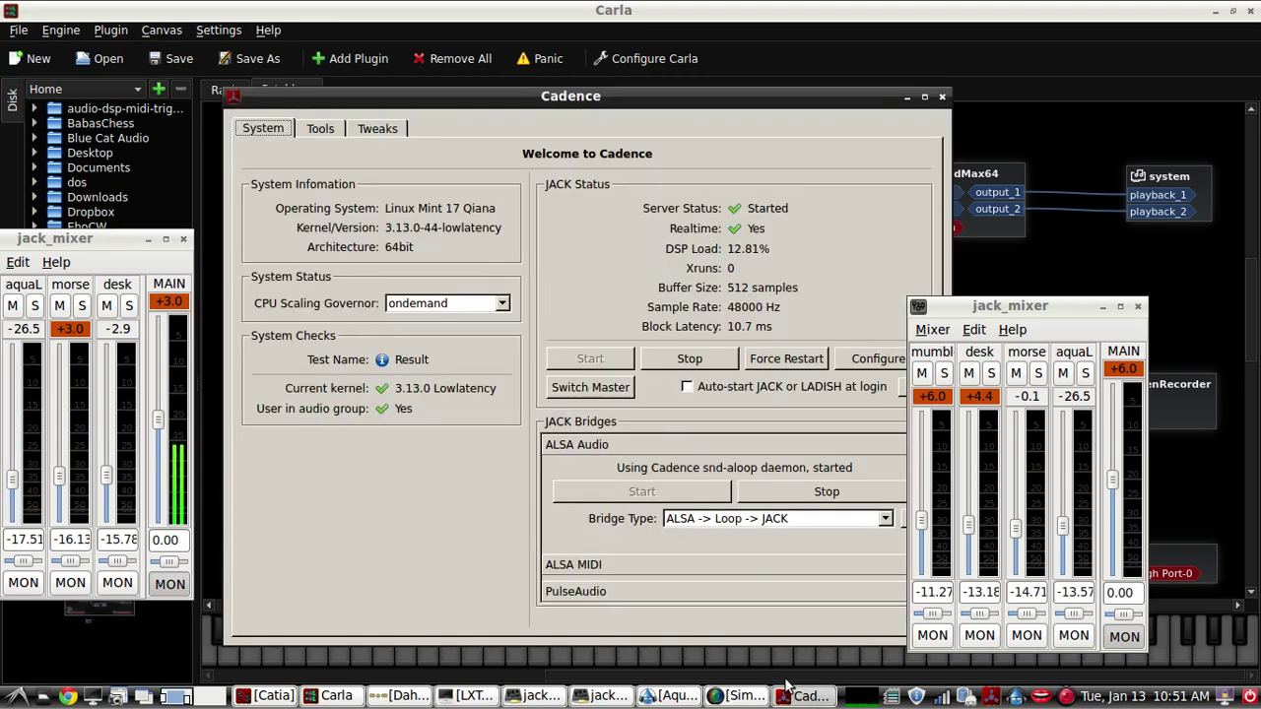
{"action": "left_click_drag", "start_coordinate": [1061, 309], "coordinate": [1132, 289]}
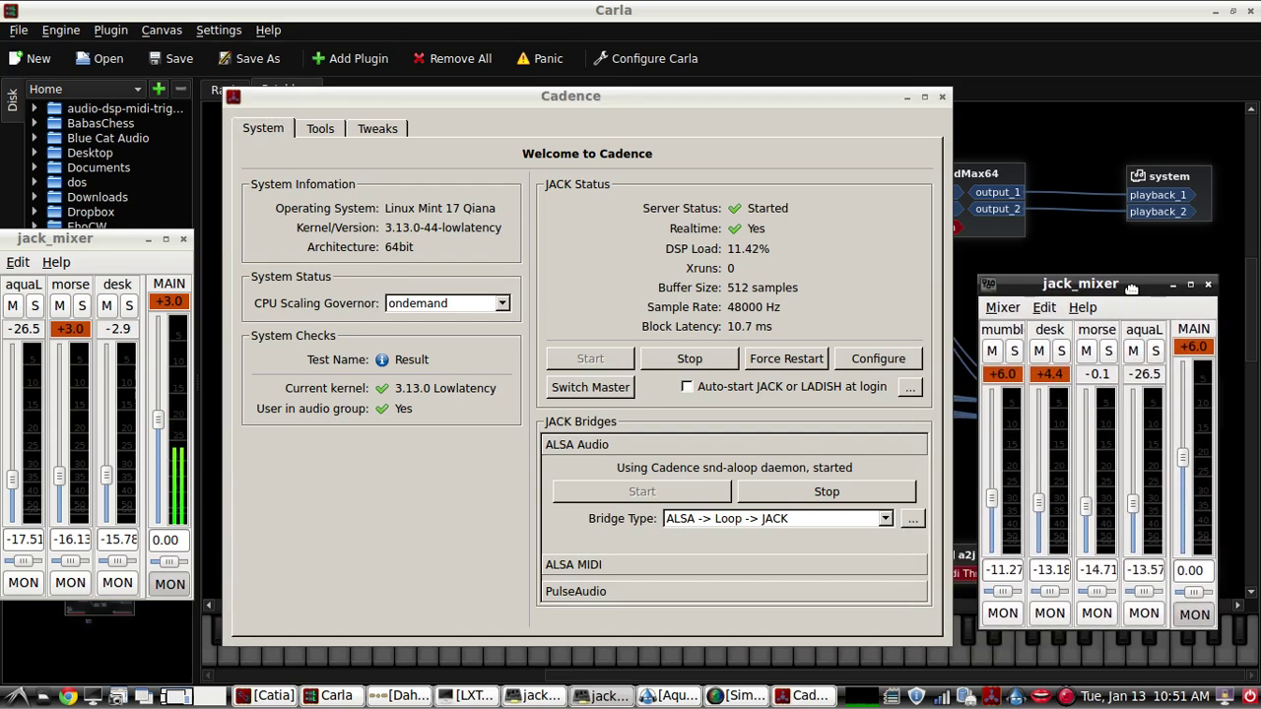
{"action": "left_click", "coordinate": [618, 593]}
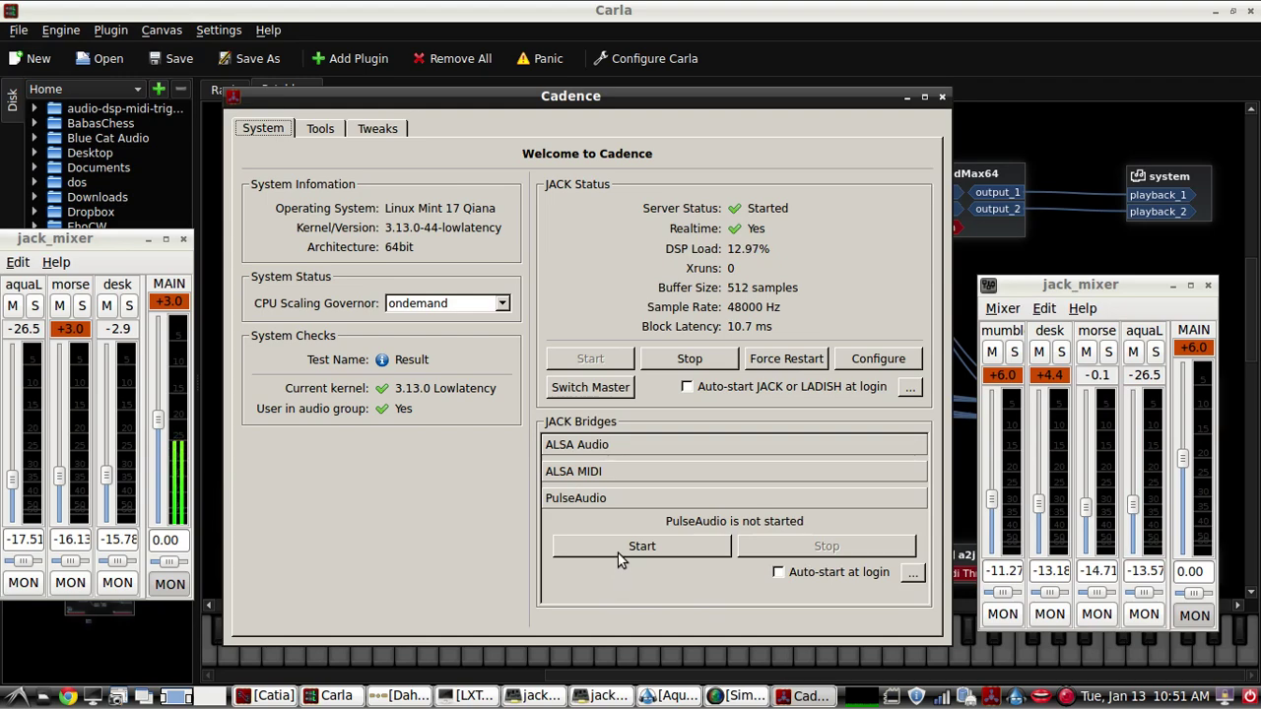
{"action": "left_click", "coordinate": [633, 557]}
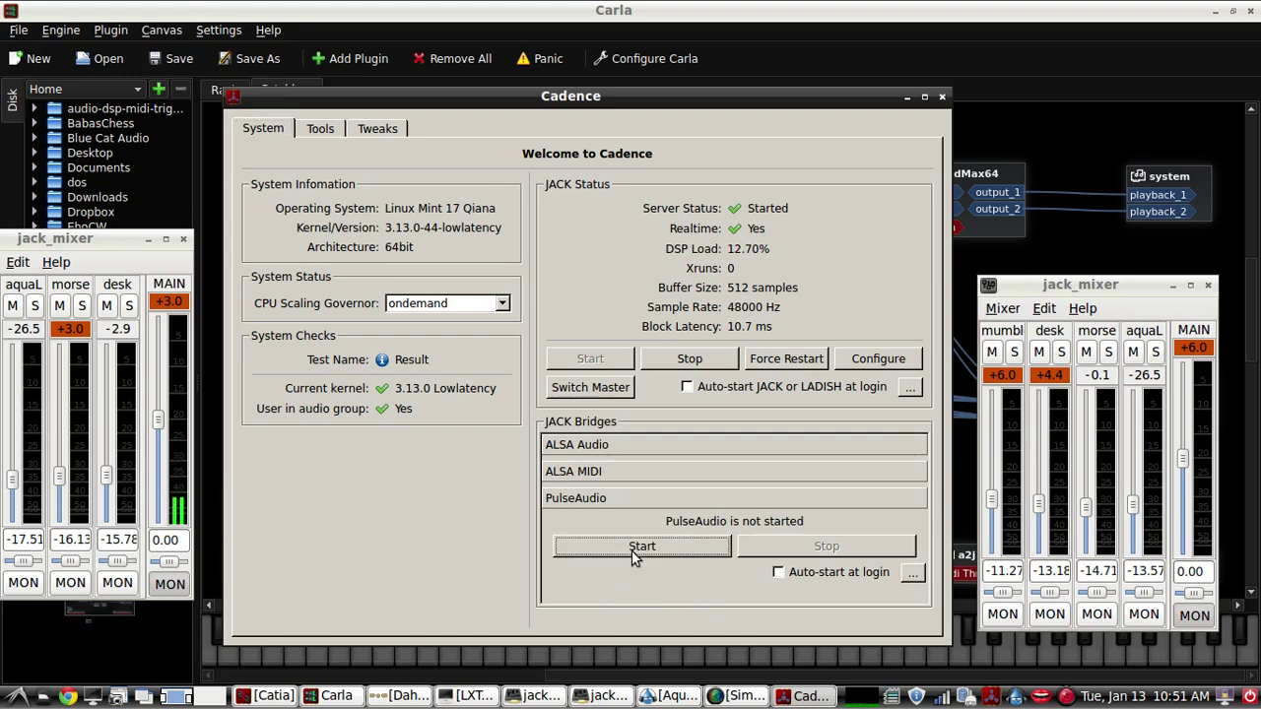
{"action": "left_click", "coordinate": [907, 97]}
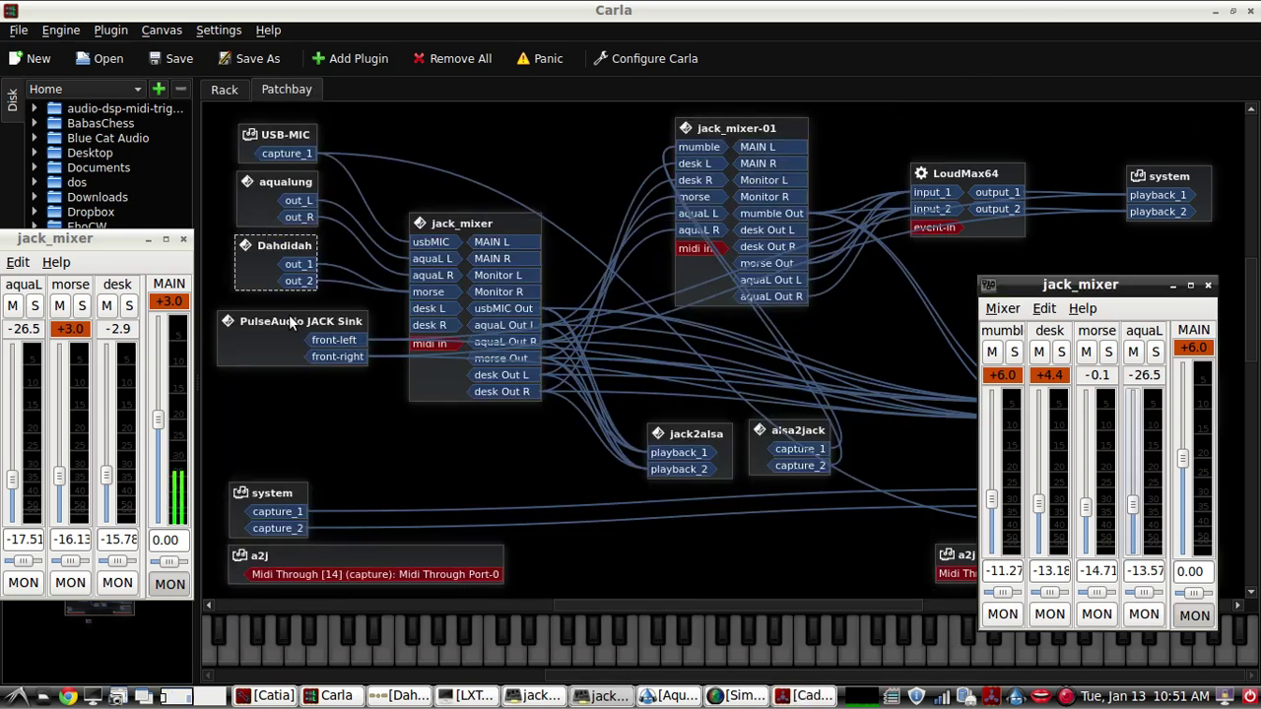
Remove all connections from the PulseAudio JACK Sink's front-left and front-right ports.
{"action": "left_click_drag", "start_coordinate": [285, 322], "coordinate": [280, 327]}
{"action": "right_click", "coordinate": [319, 351]}
{"action": "left_click", "coordinate": [359, 383]}
{"action": "right_click", "coordinate": [335, 363]}
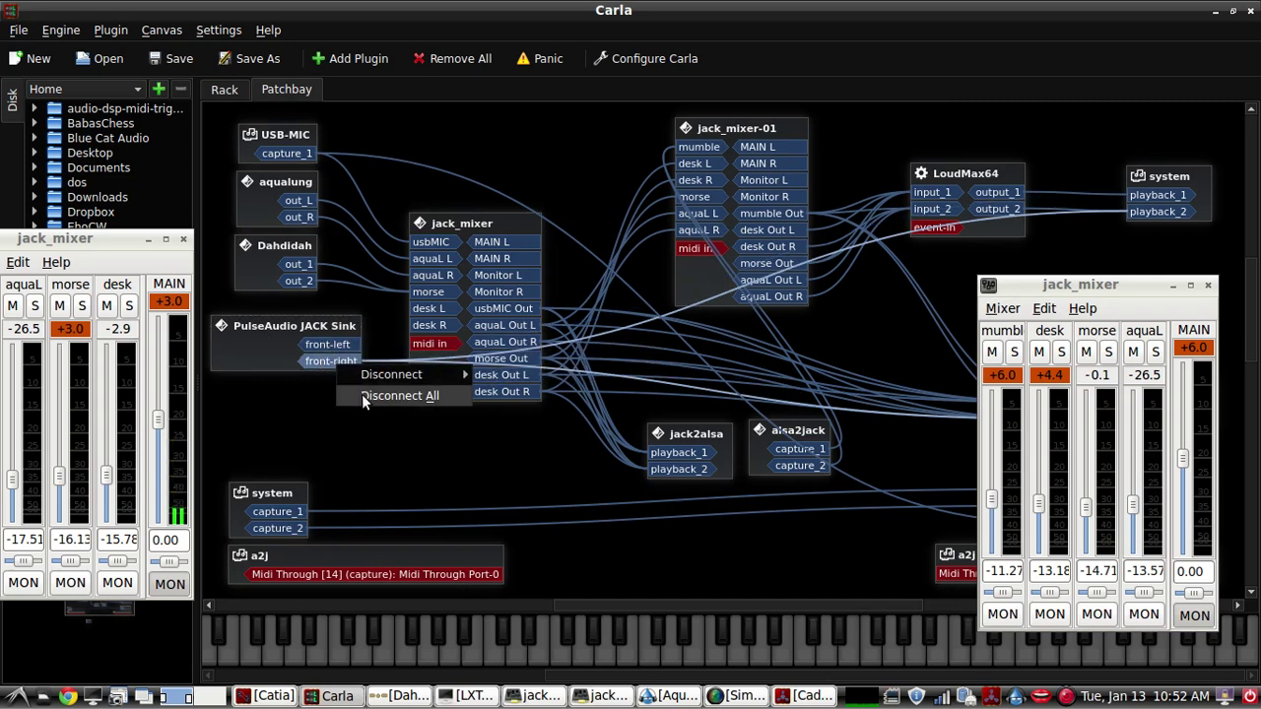
{"action": "left_click", "coordinate": [362, 394]}
{"action": "left_click", "coordinate": [284, 328]}
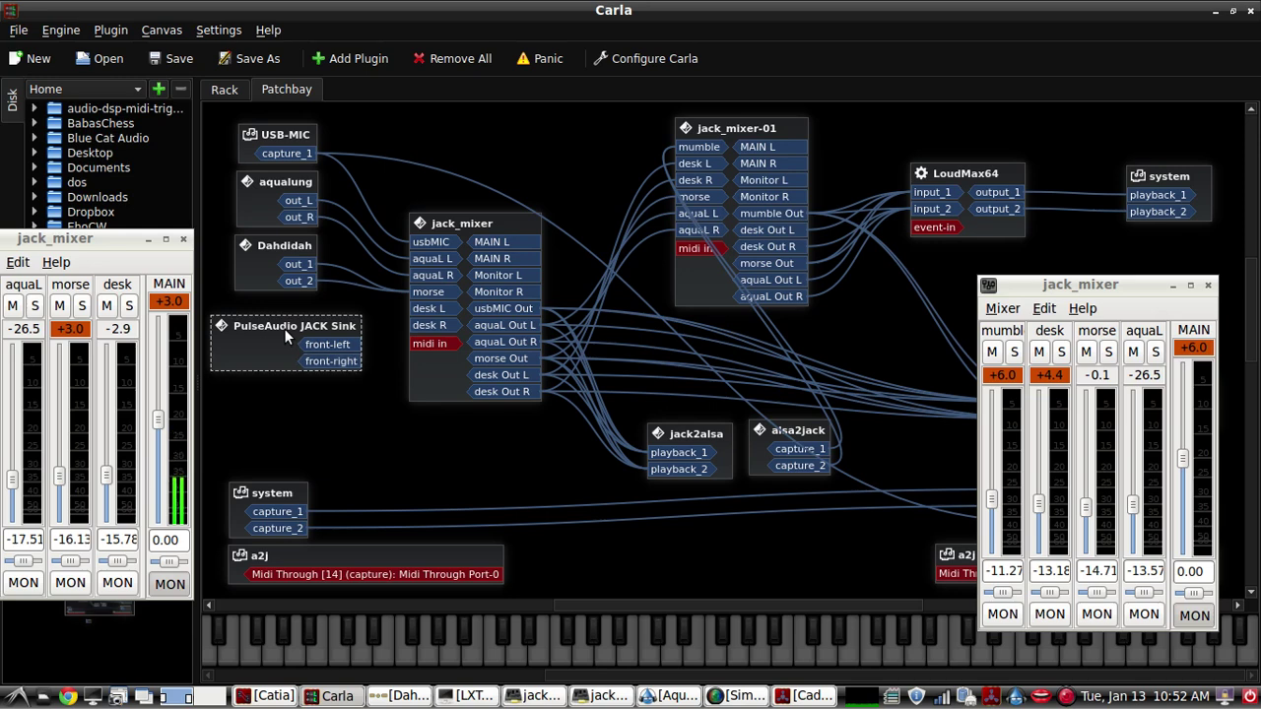
{"action": "left_click", "coordinate": [1172, 287]}
Disconnect everything from the PulseAudio JACK Source's front-left, front-right and aux0 ports.
{"action": "right_click", "coordinate": [1089, 482]}
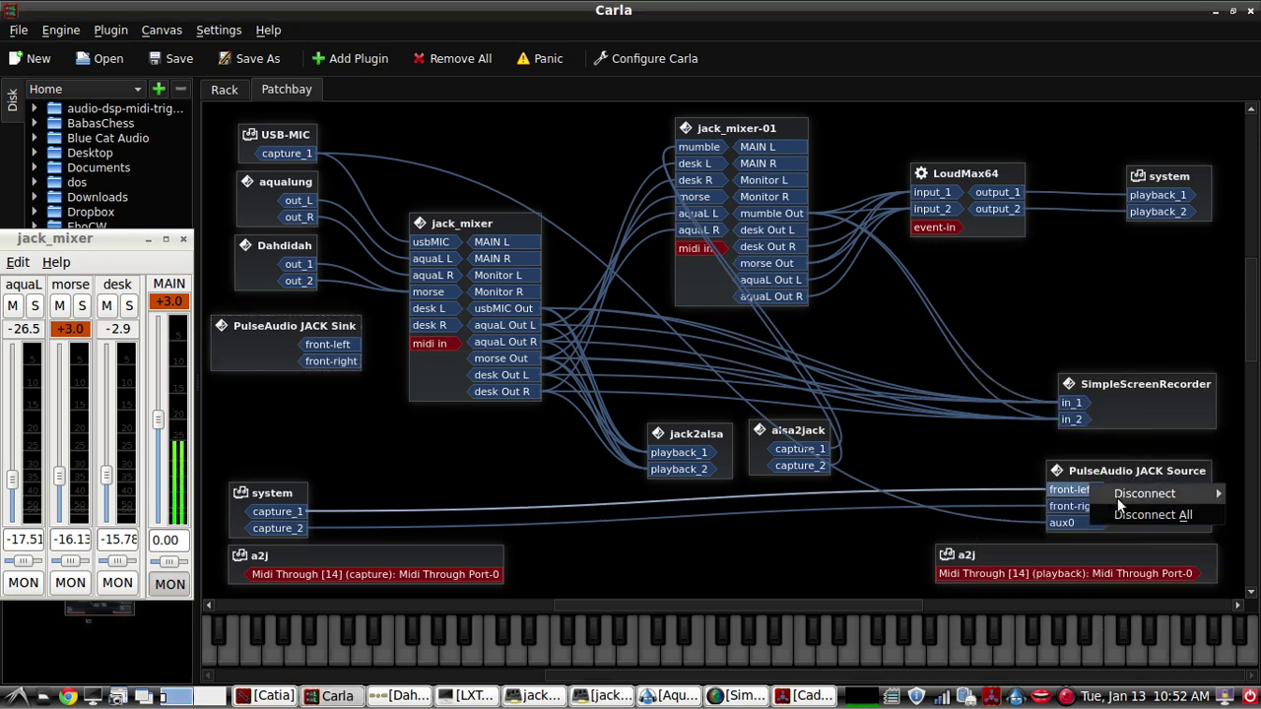
{"action": "left_click", "coordinate": [1124, 516]}
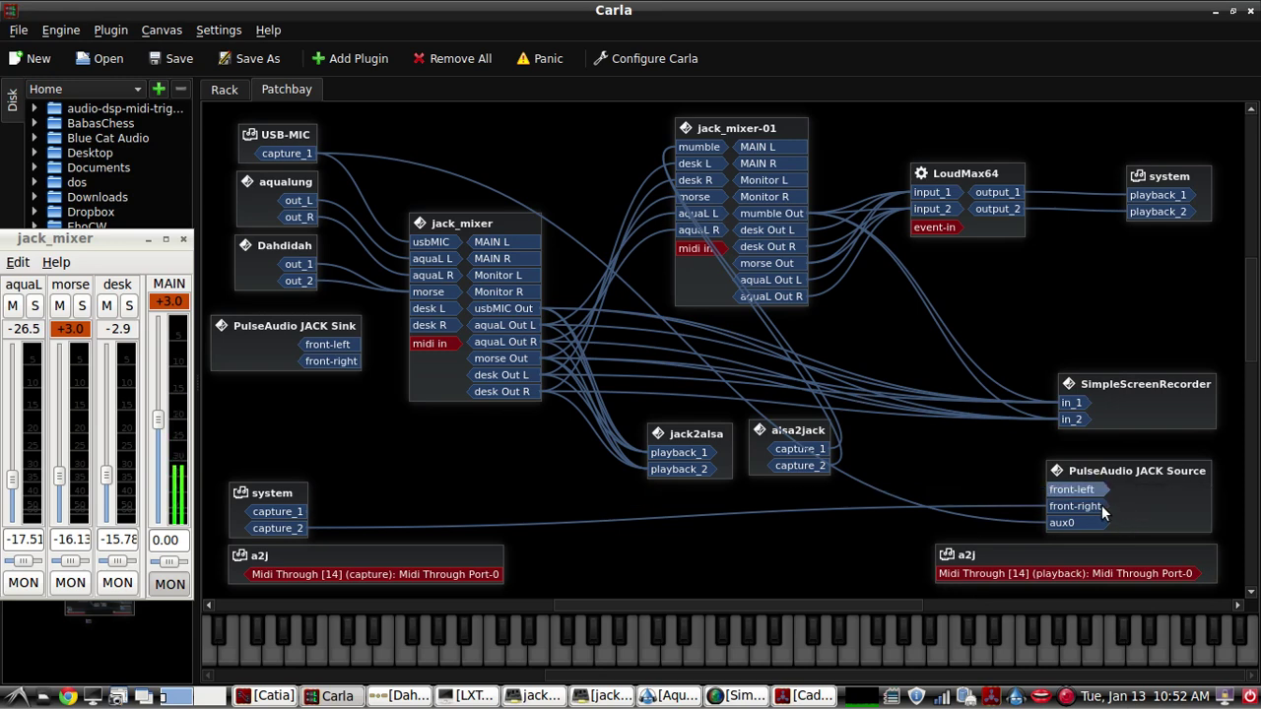
{"action": "right_click", "coordinate": [1101, 505]}
{"action": "left_click", "coordinate": [1127, 531]}
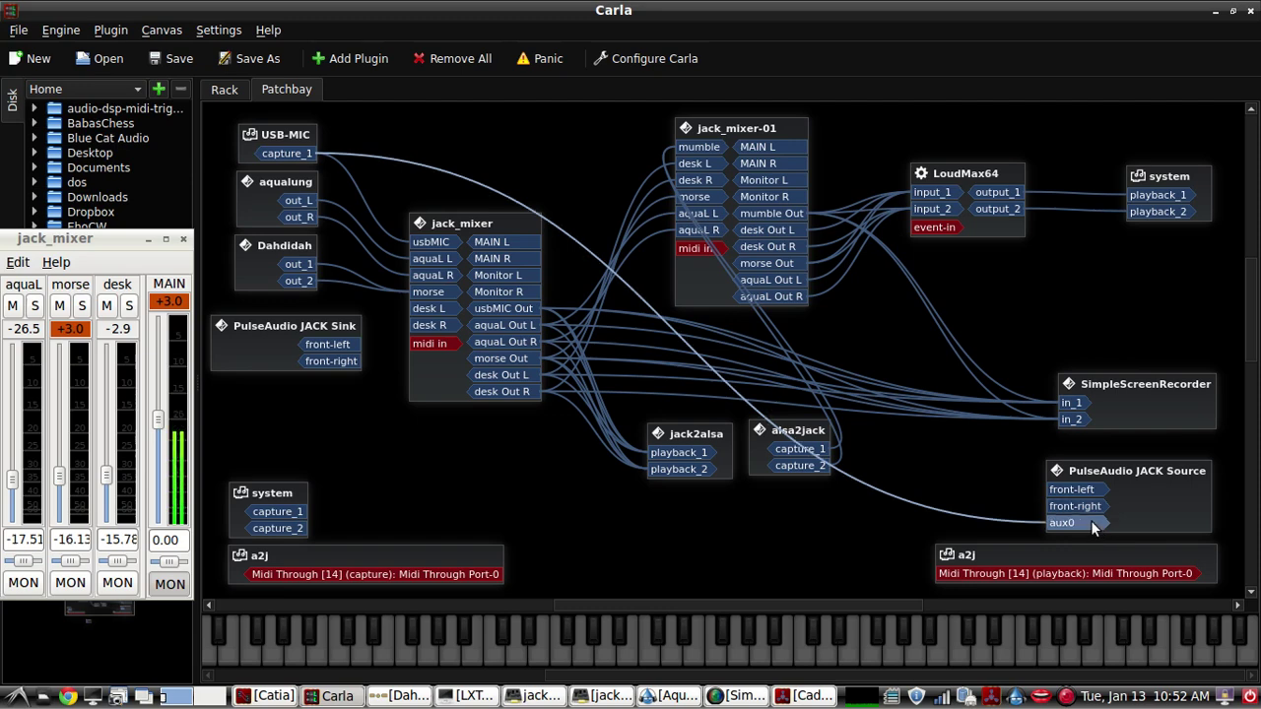
{"action": "right_click", "coordinate": [1090, 520]}
{"action": "left_click", "coordinate": [1122, 552]}
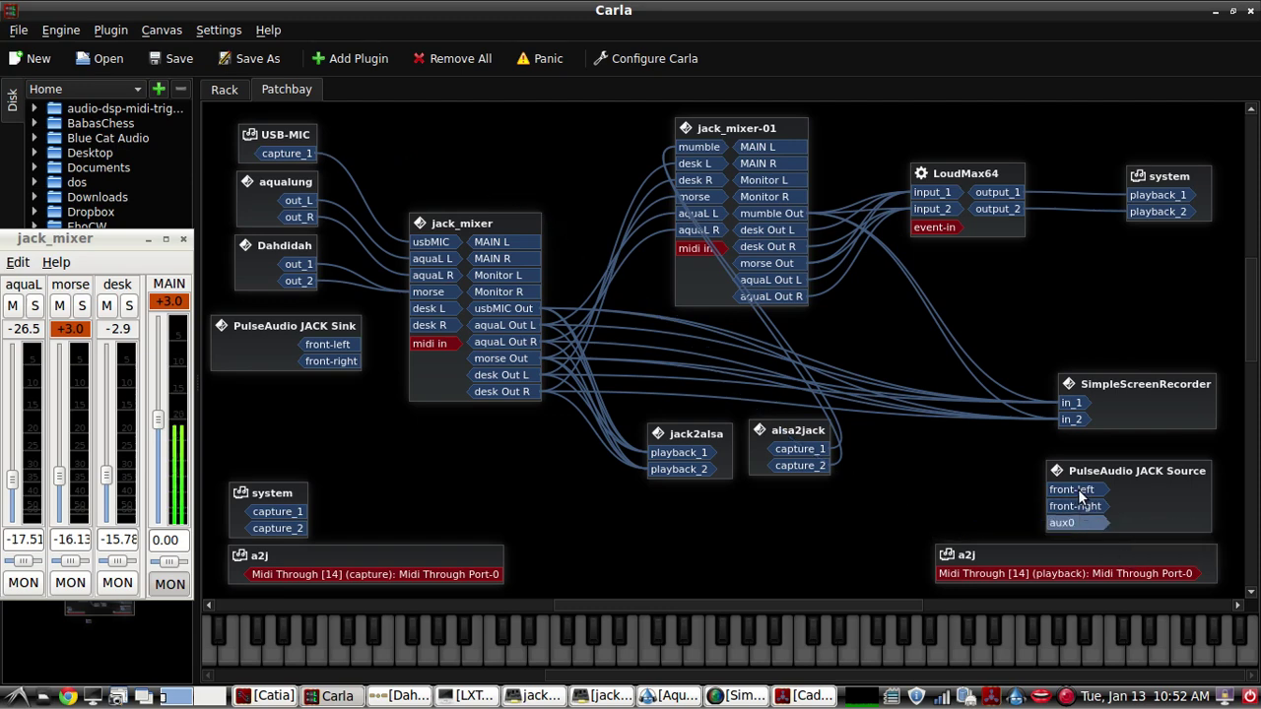
Wire usbMIC Out to the PulseAudio JACK Source's front-left and front-right inputs.
{"action": "left_click_drag", "start_coordinate": [531, 310], "coordinate": [1071, 489]}
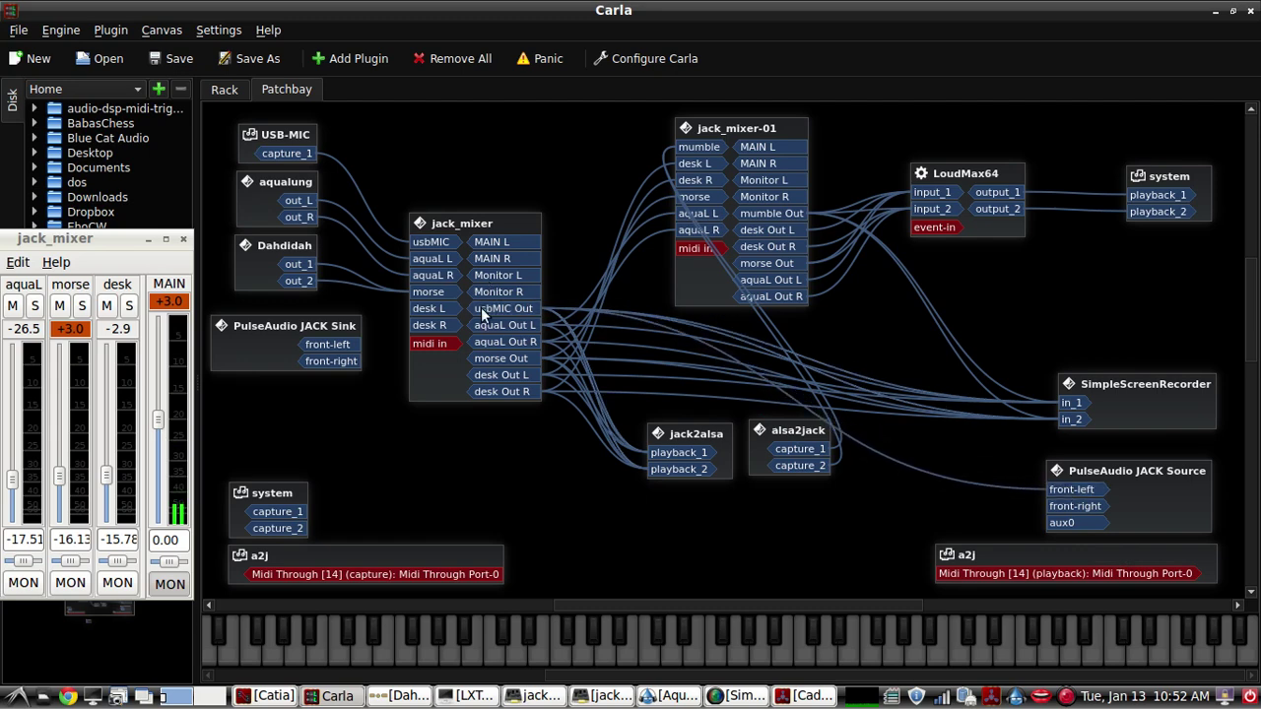
{"action": "left_click_drag", "start_coordinate": [490, 314], "coordinate": [1111, 468]}
{"action": "left_click", "coordinate": [1111, 472]}
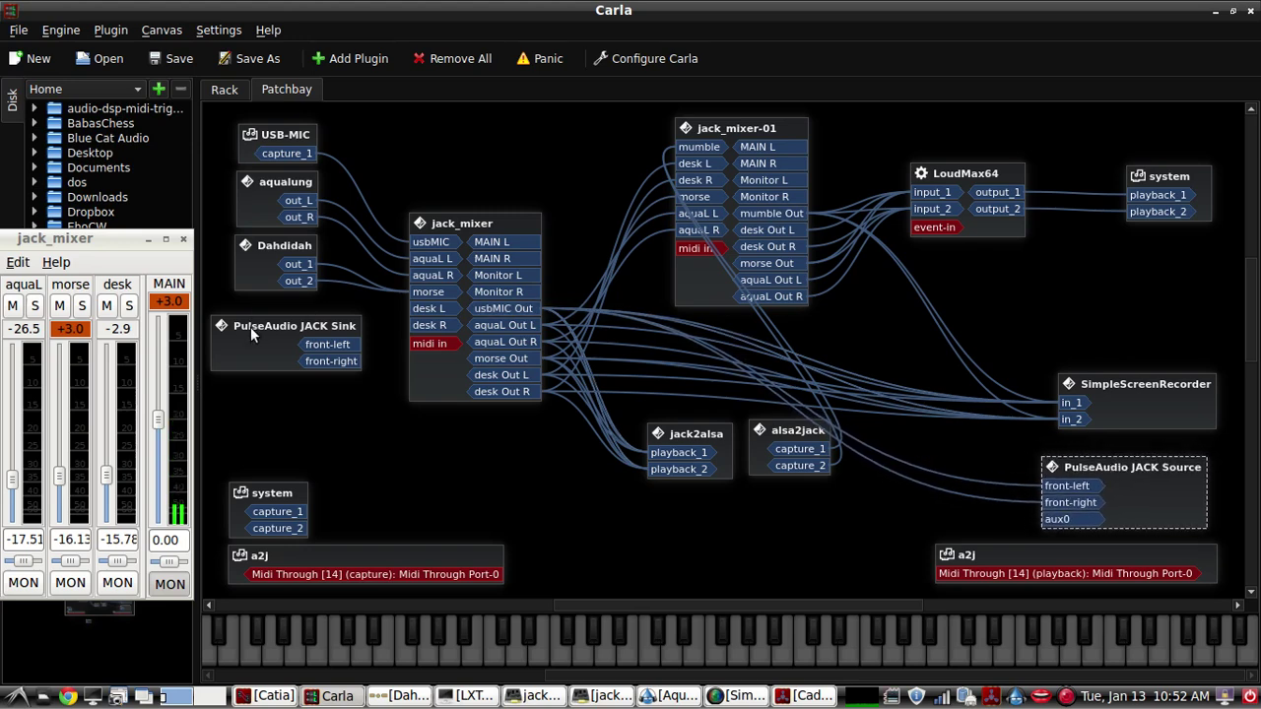
{"action": "mouse_move", "coordinate": [250, 327]}
{"action": "left_mouse_down"}
{"action": "mouse_move", "coordinate": [260, 335]}
{"action": "mouse_move", "coordinate": [251, 327]}
{"action": "left_mouse_up"}
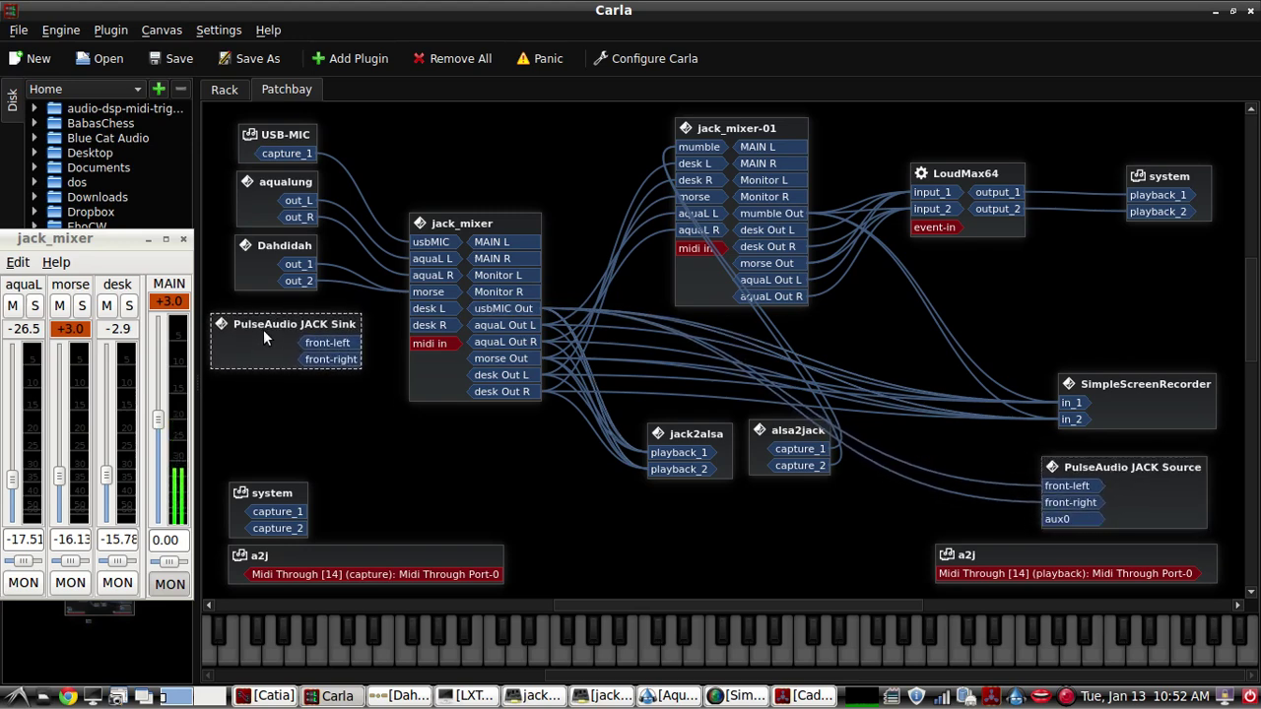
Remove the usbMIC links from the source's front ports and open the launcher's Internet applications.
{"action": "right_click", "coordinate": [1077, 490]}
{"action": "left_click", "coordinate": [1109, 518]}
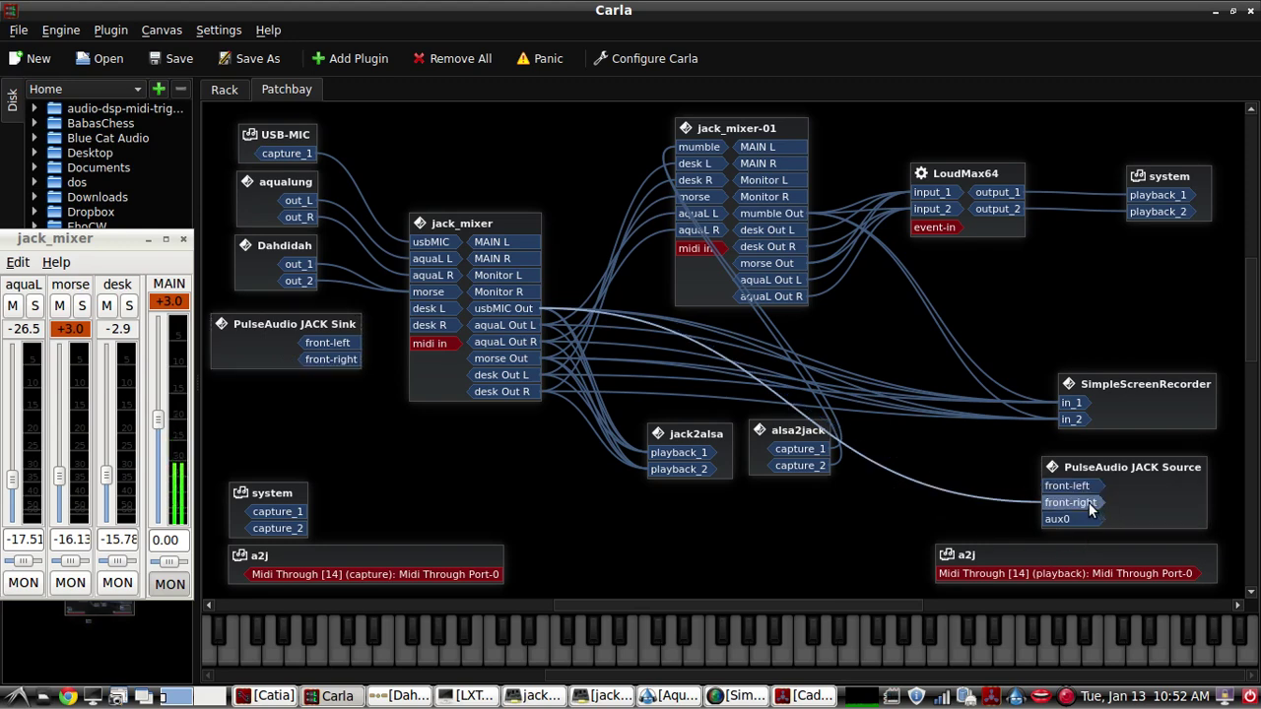
{"action": "right_click", "coordinate": [1089, 503]}
{"action": "left_click", "coordinate": [1108, 533]}
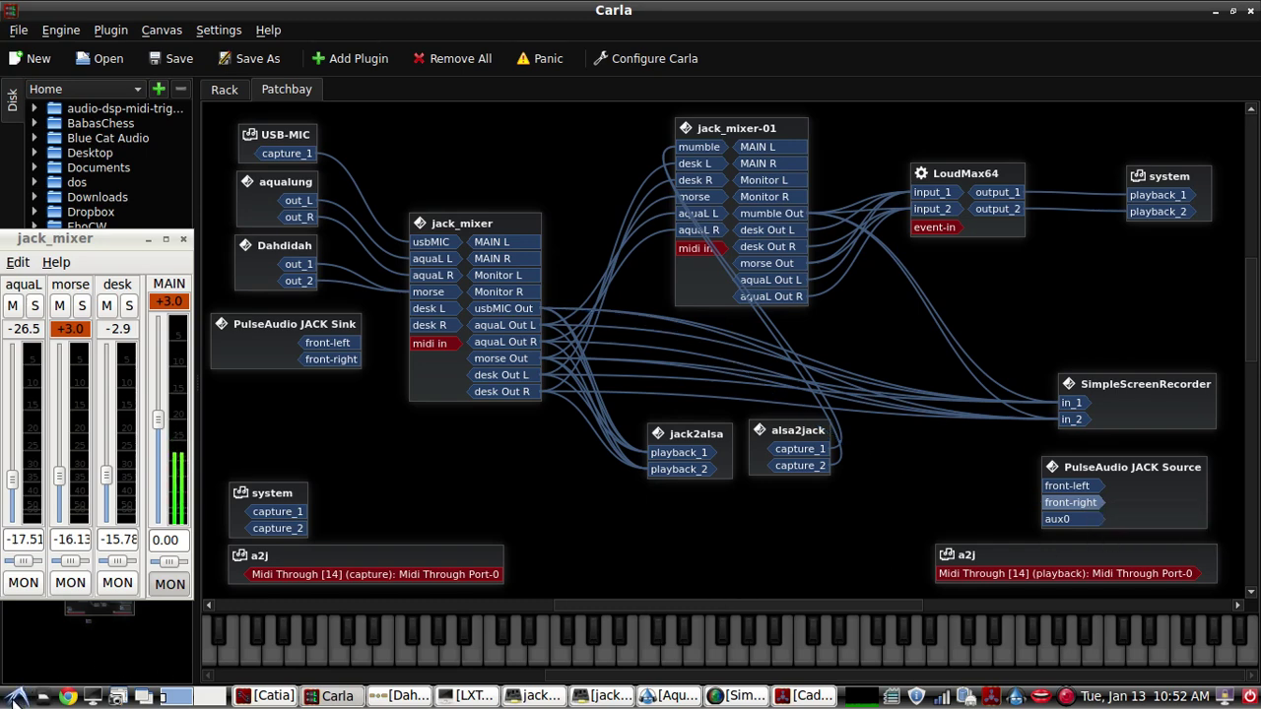
{"action": "left_click", "coordinate": [16, 697]}
{"action": "mouse_move", "coordinate": [118, 463]}
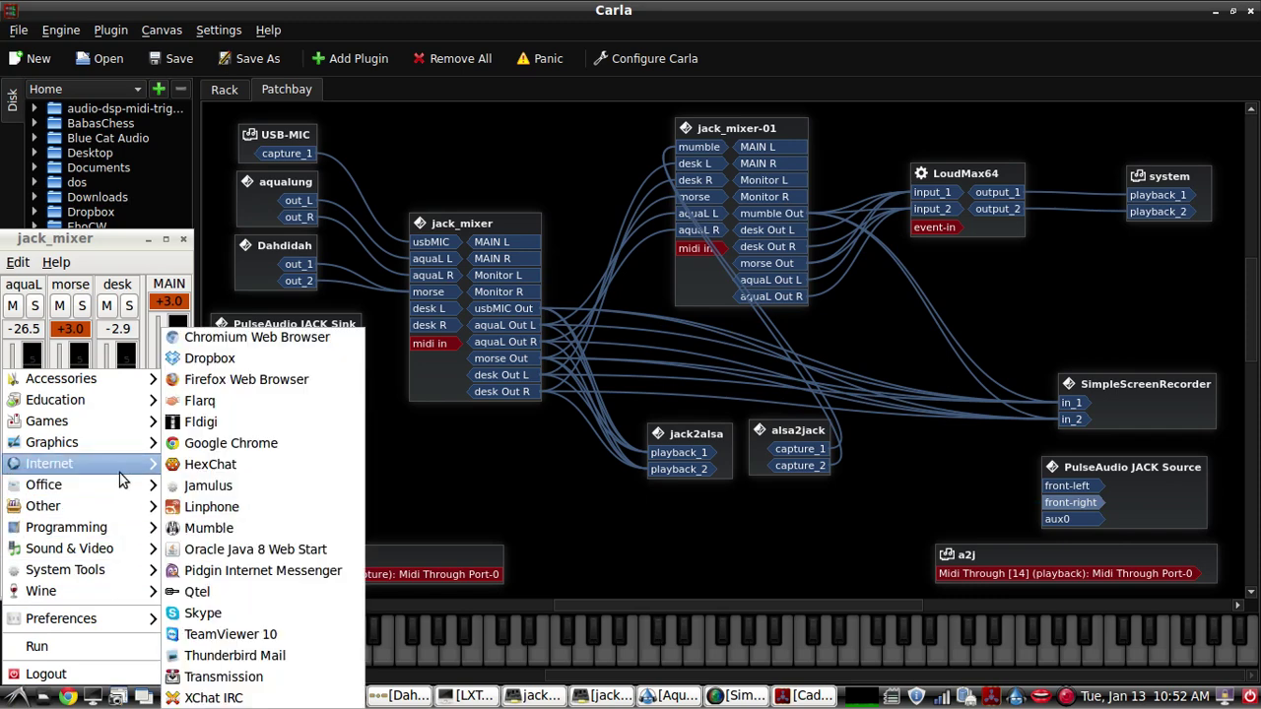
Launch Firefox and load the twit.tv website.
{"action": "left_click", "coordinate": [237, 390]}
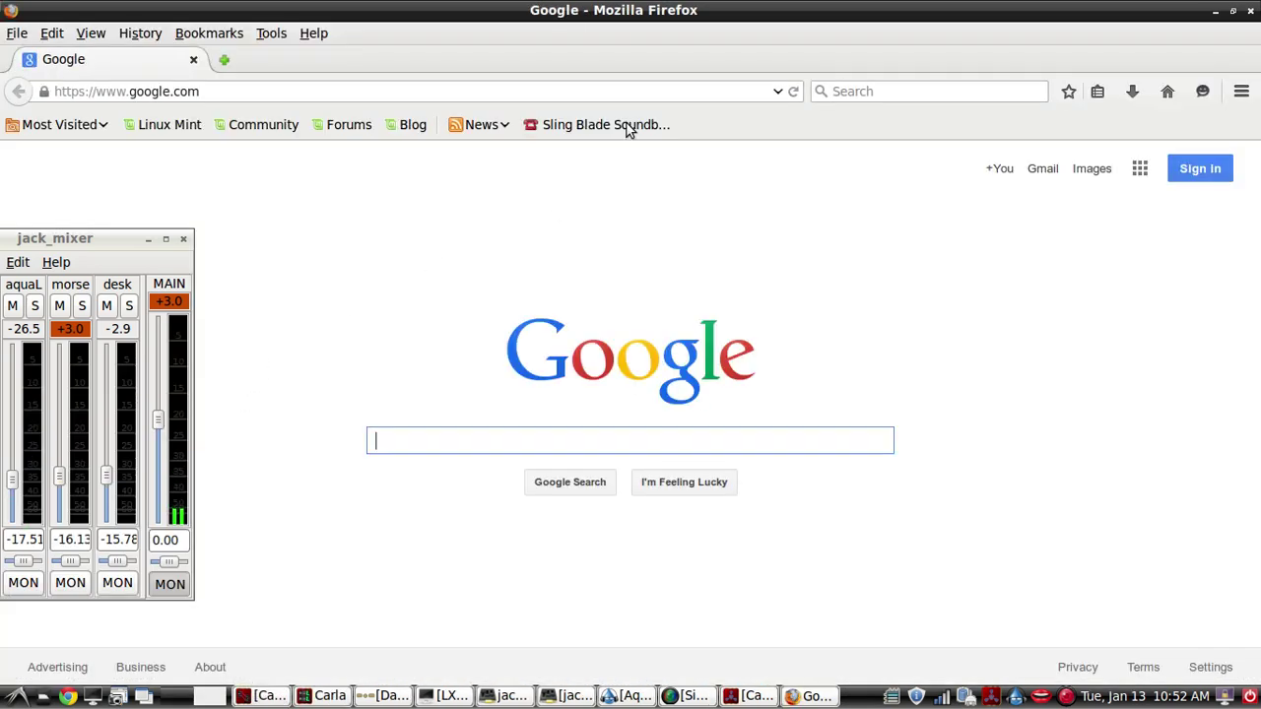
{"action": "left_click", "coordinate": [560, 91]}
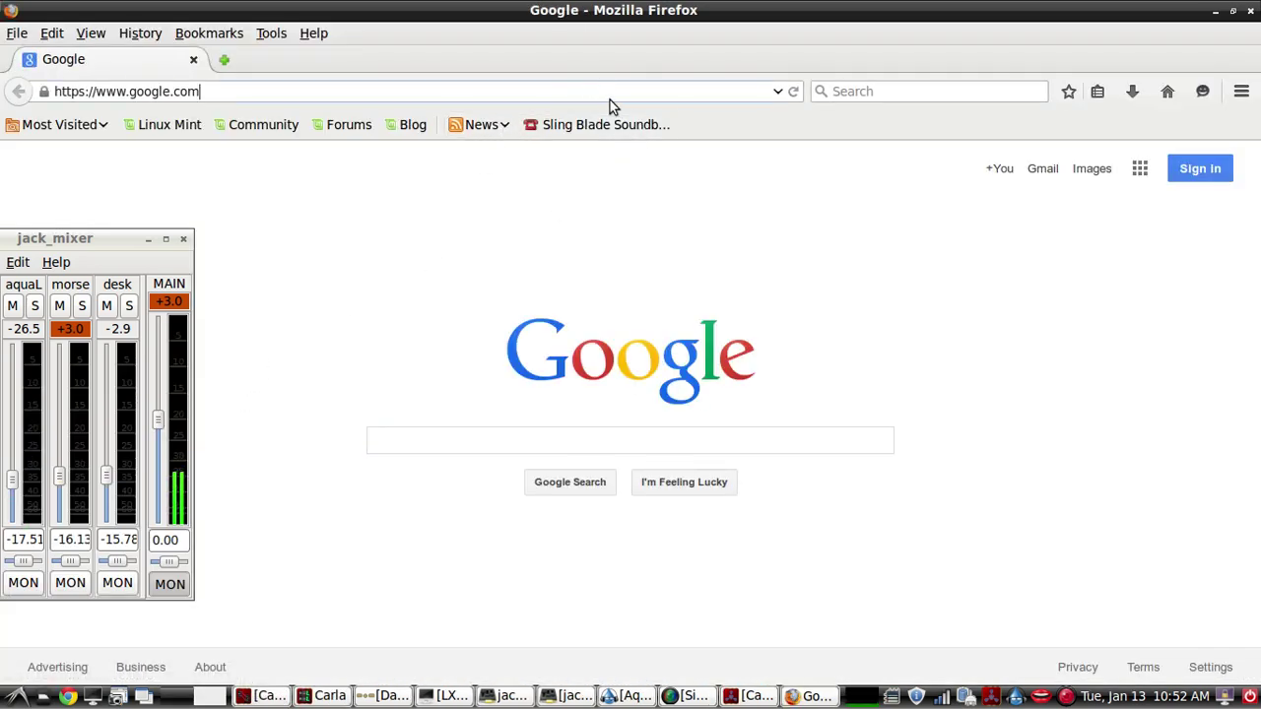
{"action": "double_click", "coordinate": [609, 90]}
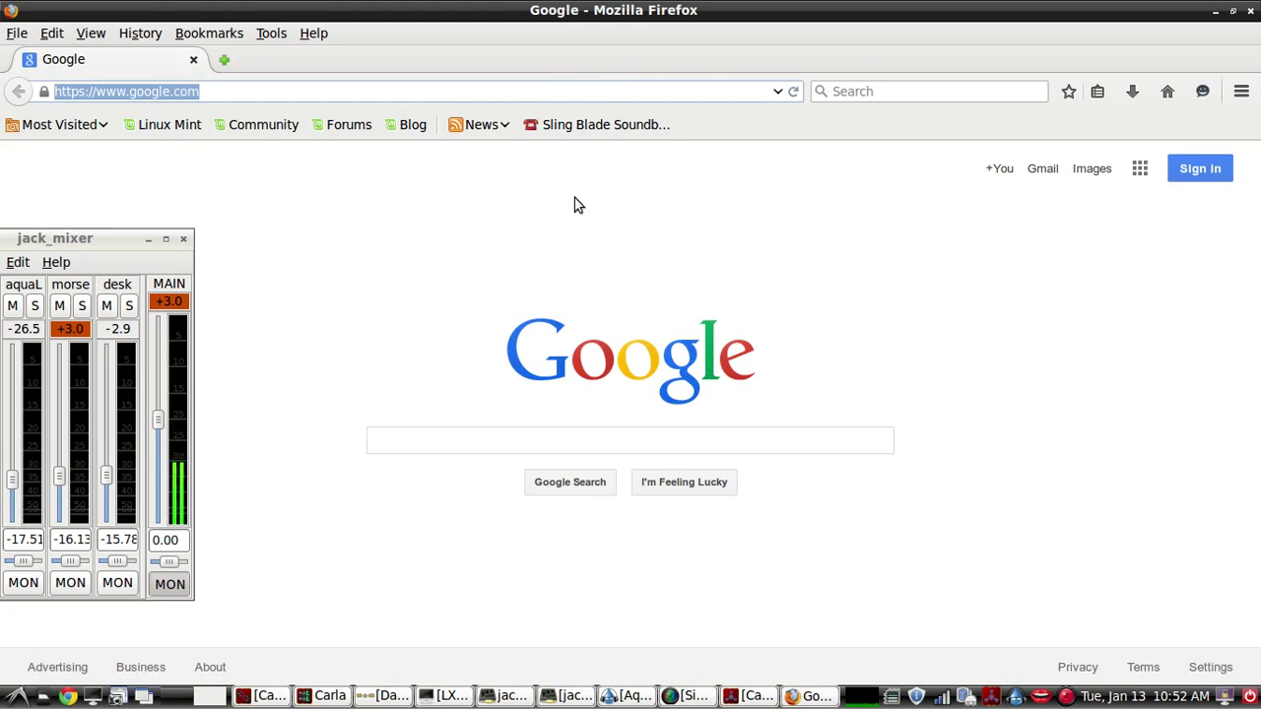
{"action": "type", "text": "twit.tv"}
{"action": "key", "text": "Return"}
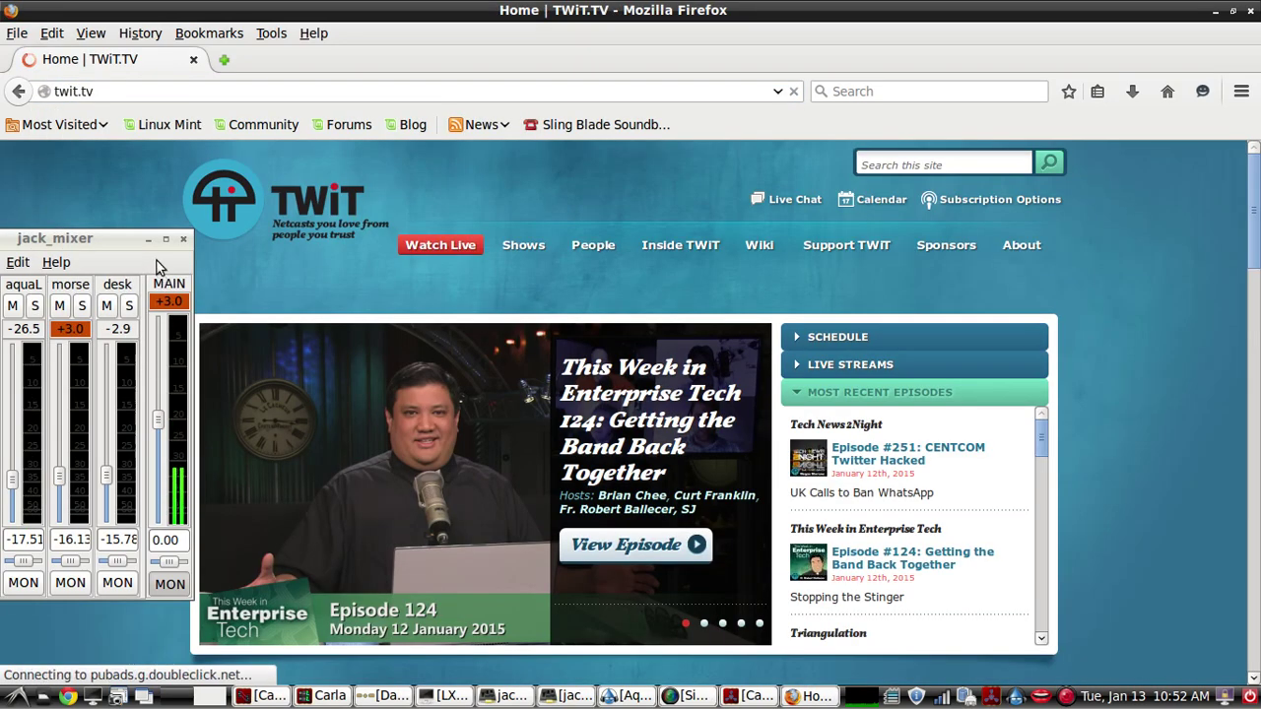
Minimize jack_mixer and start the TWiT Watch Live stream in the page player.
{"action": "left_click", "coordinate": [153, 242]}
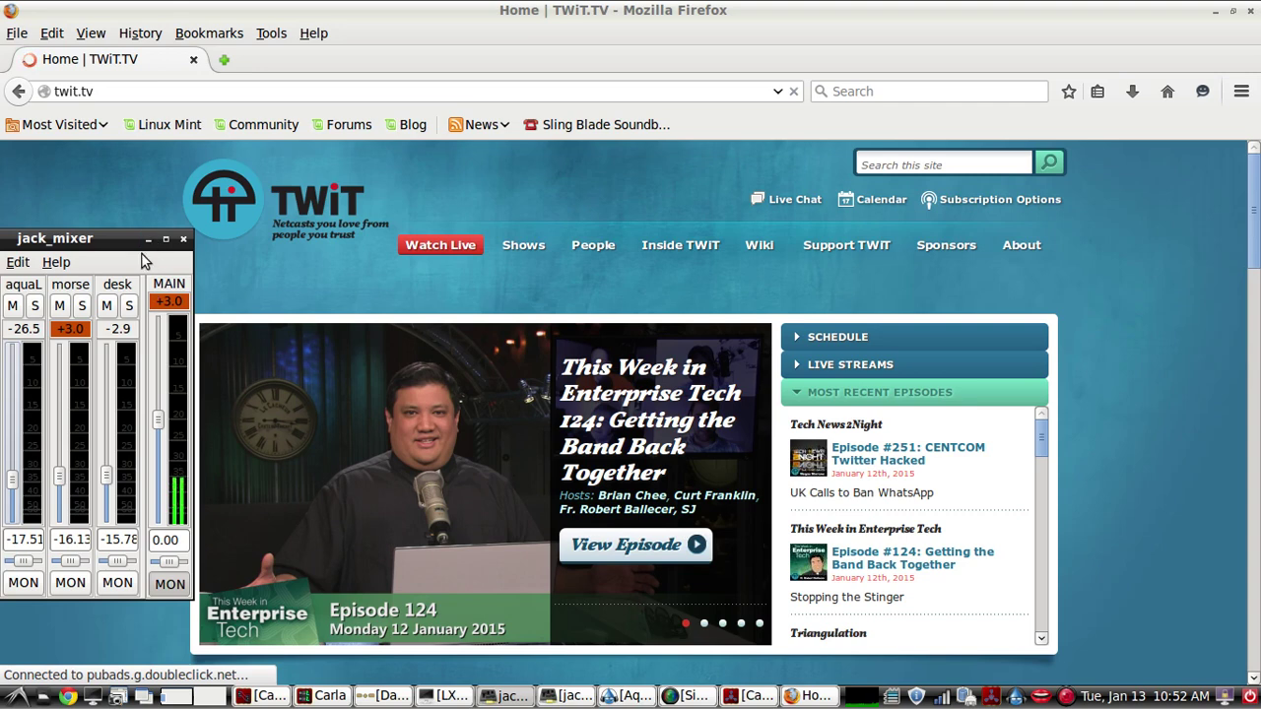
{"action": "left_click", "coordinate": [146, 239]}
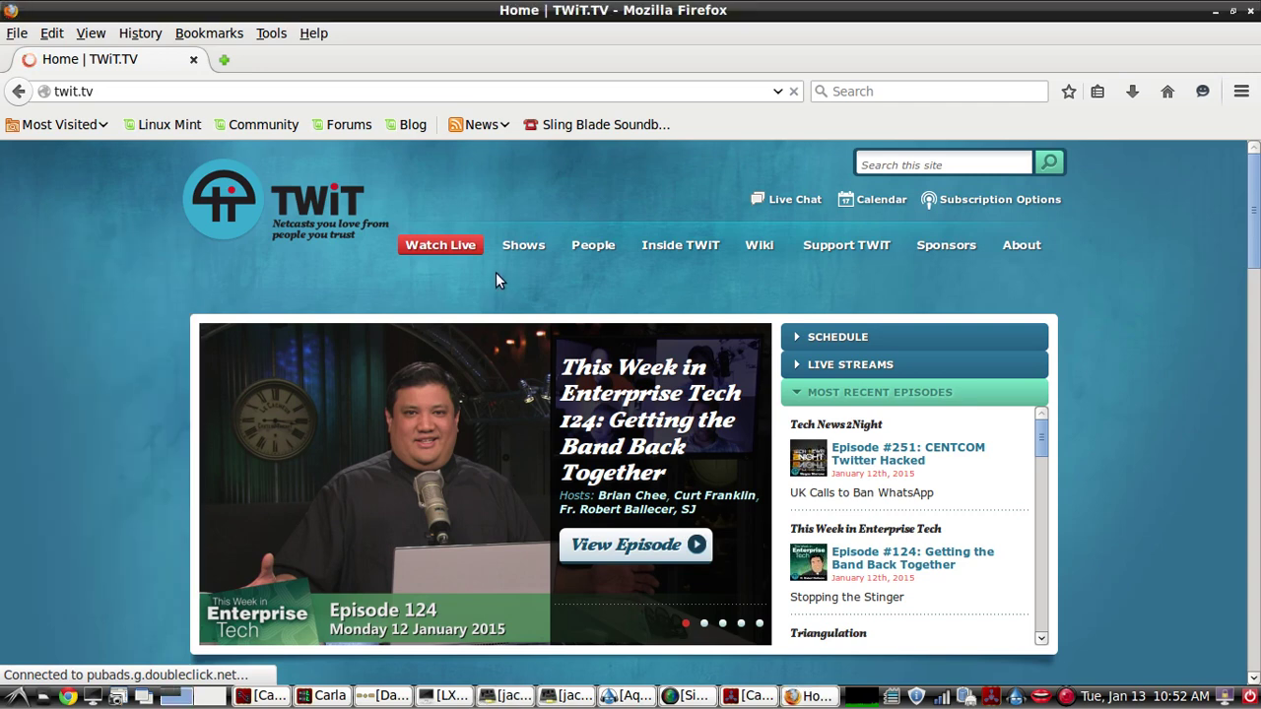
{"action": "left_click", "coordinate": [441, 254]}
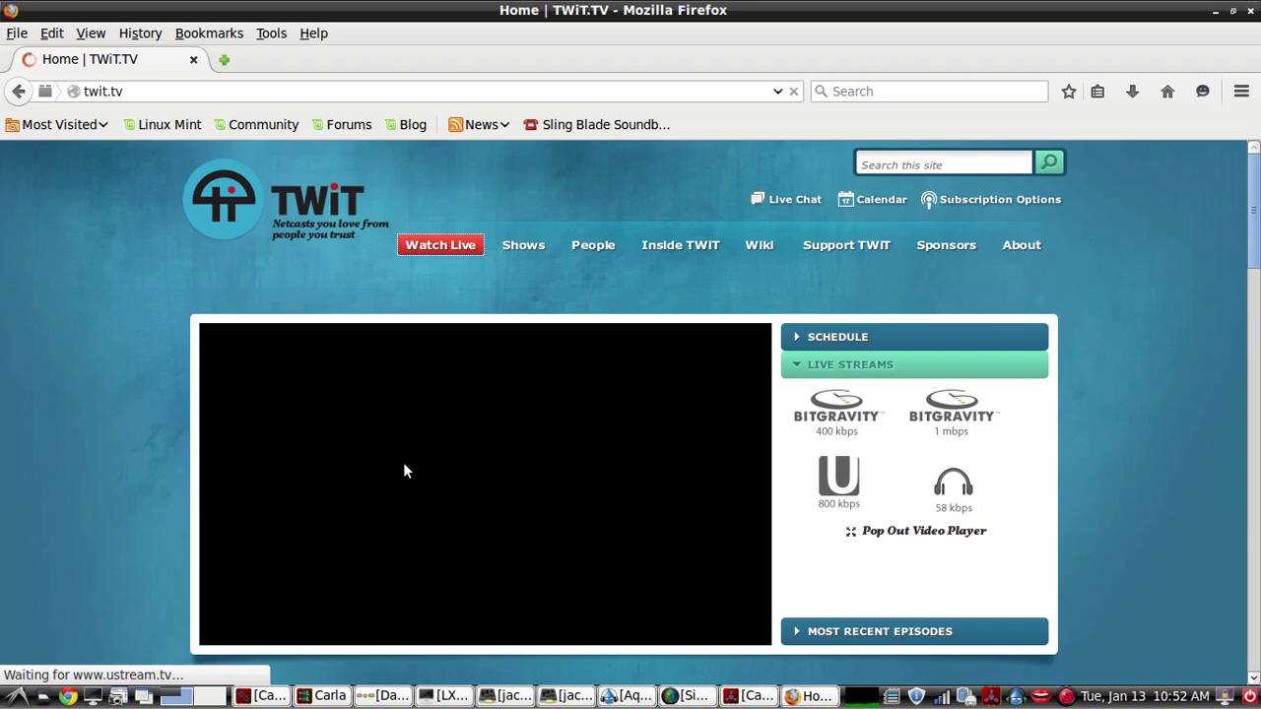
{"action": "scroll", "coordinate": [318, 278], "scroll_direction": "down", "scroll_amount": 1}
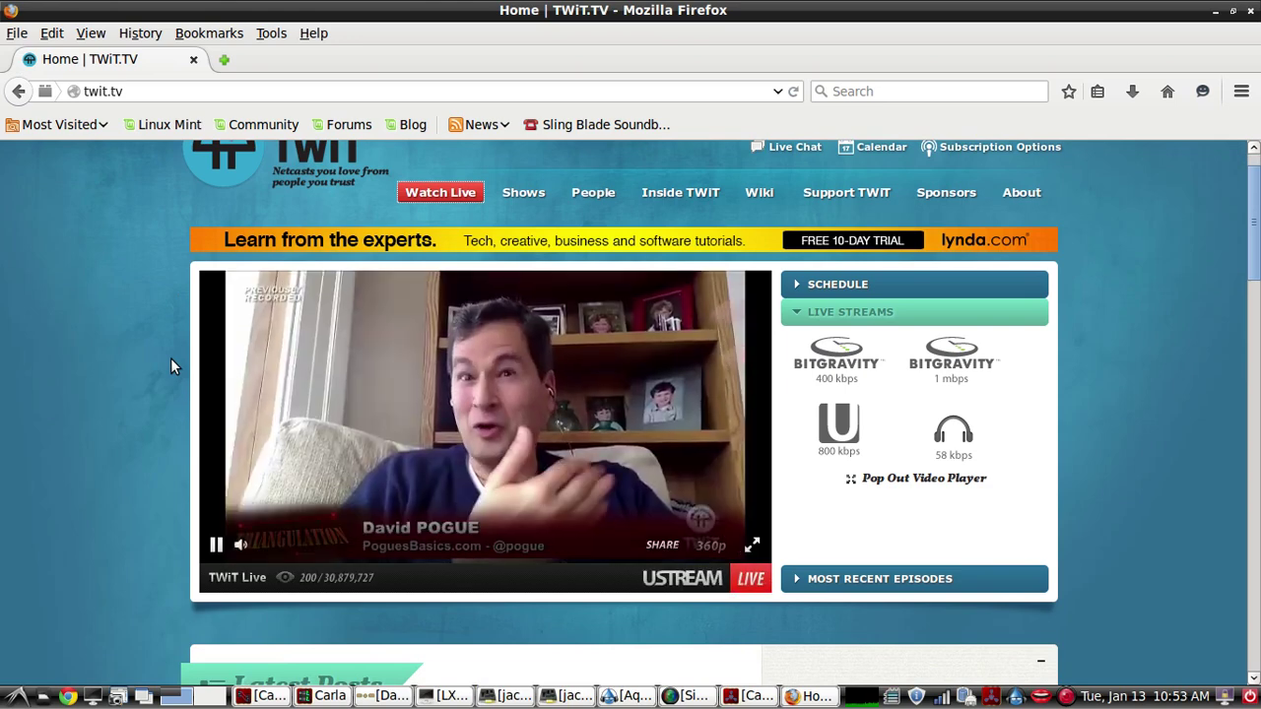
Move the PulseAudio JACK Sink box up and wire its output toward jack_mixer.
{"action": "left_click", "coordinate": [1215, 10]}
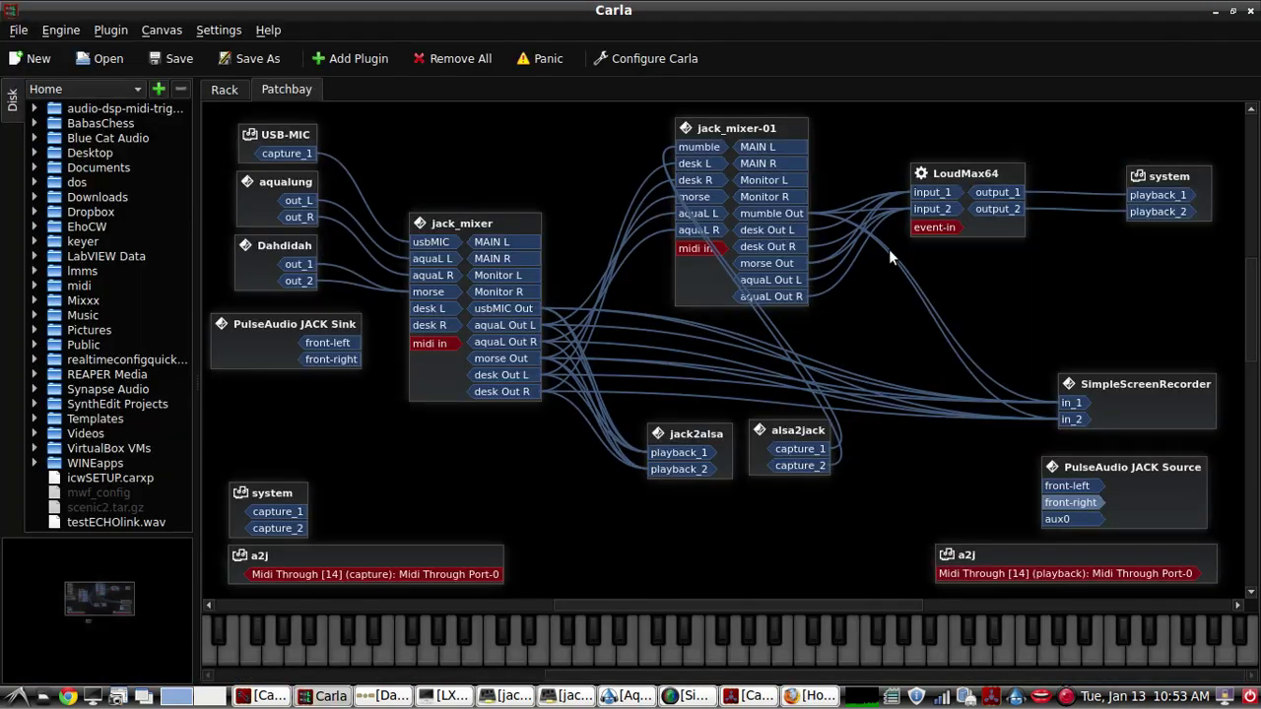
{"action": "left_click_drag", "start_coordinate": [291, 335], "coordinate": [292, 327]}
{"action": "left_click", "coordinate": [350, 333]}
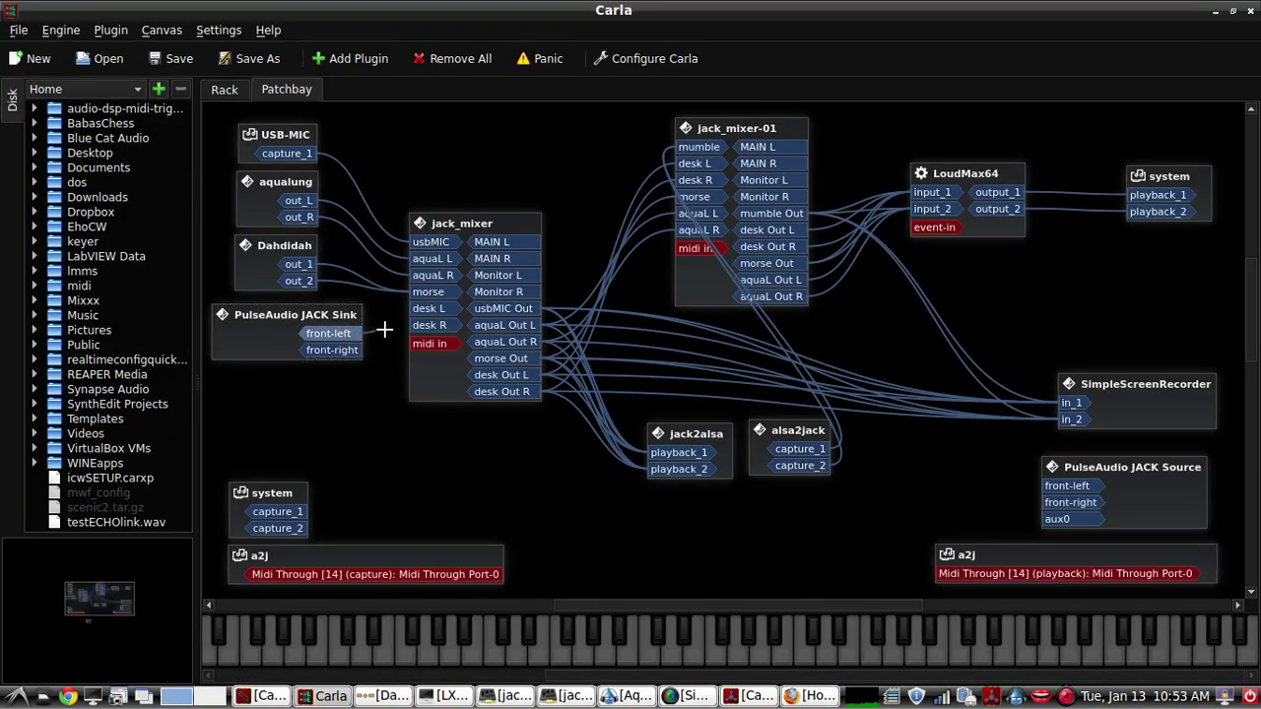
{"action": "left_click_drag", "start_coordinate": [384, 329], "coordinate": [430, 333]}
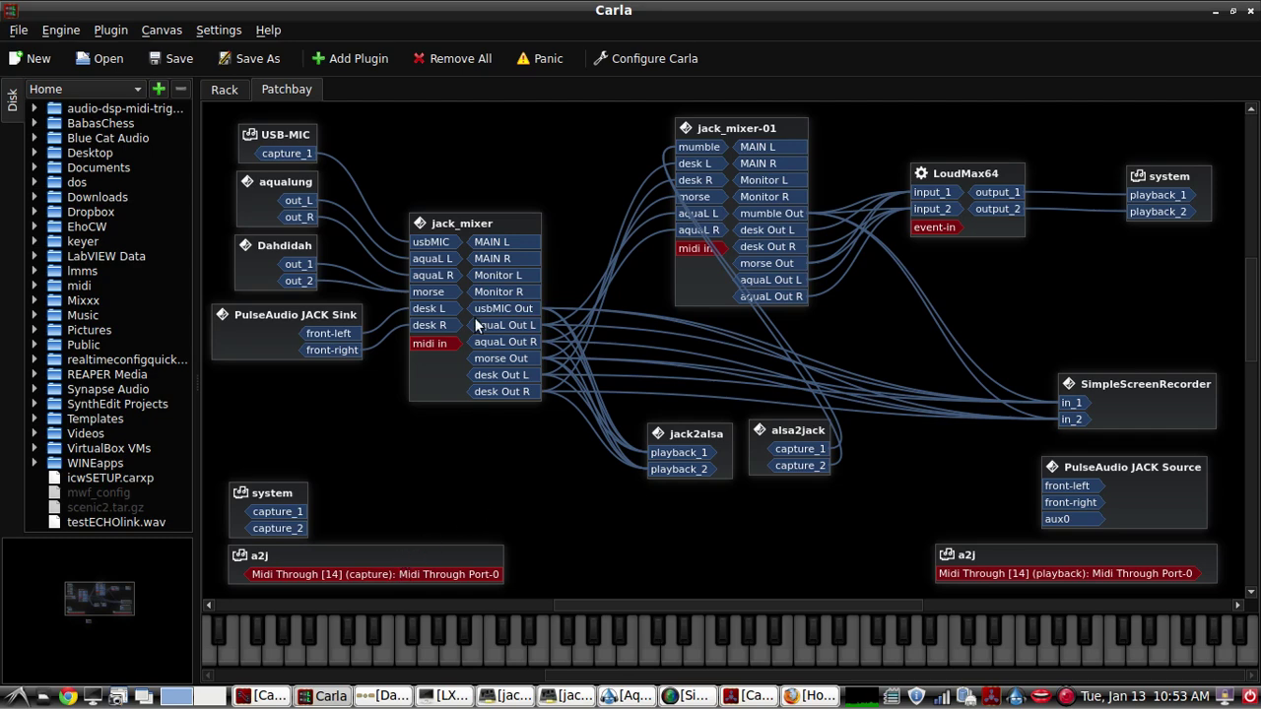
Pause the live video in Firefox and minimize the browser.
{"action": "left_click", "coordinate": [803, 696]}
{"action": "left_click", "coordinate": [213, 546]}
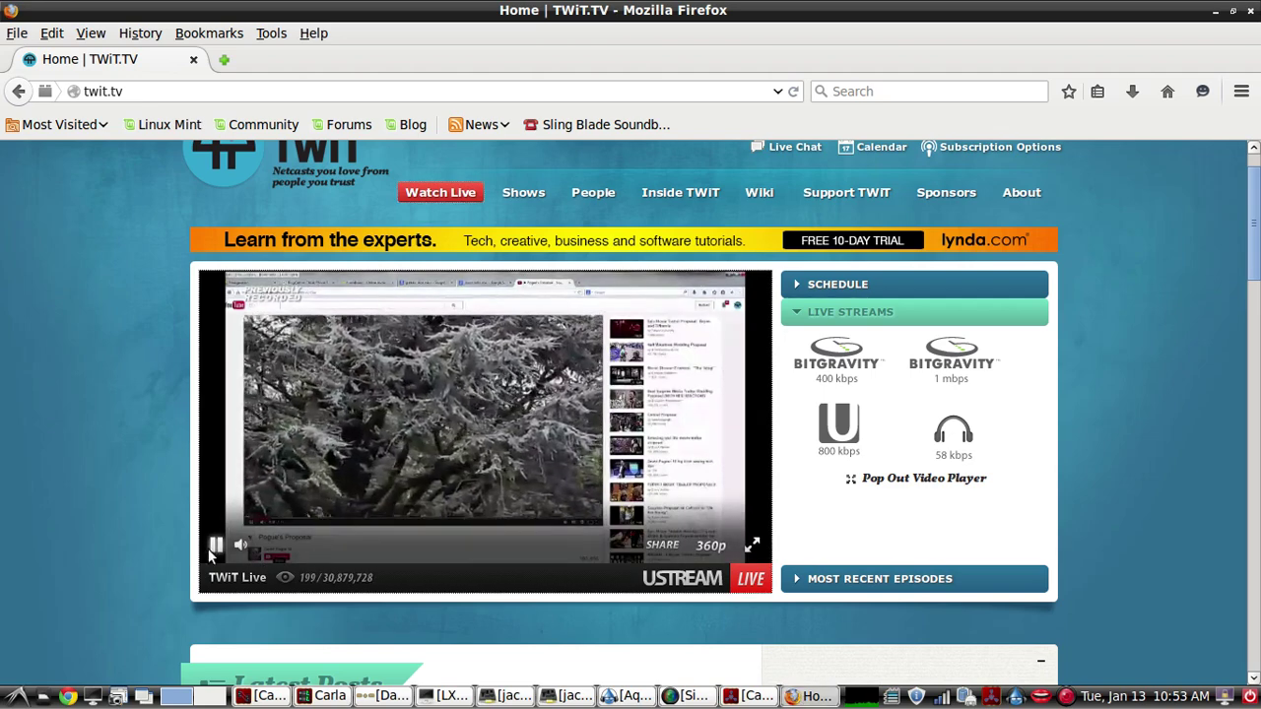
{"action": "left_click", "coordinate": [1215, 12]}
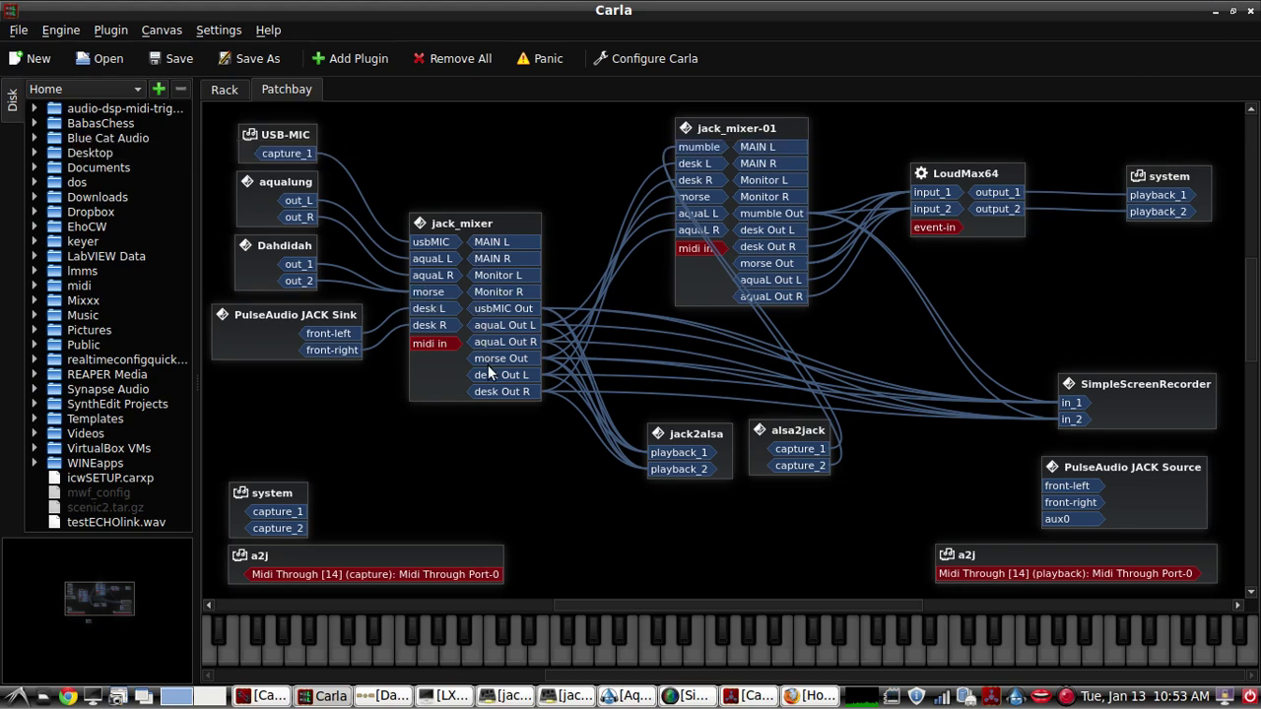
Reposition jack2alsa, SimpleScreenRecorder, jack_mixer-01, LoudMax64 and jack_mixer nodes in the patchbay.
{"action": "left_click_drag", "start_coordinate": [672, 434], "coordinate": [664, 435]}
{"action": "left_click_drag", "start_coordinate": [1157, 415], "coordinate": [1152, 392]}
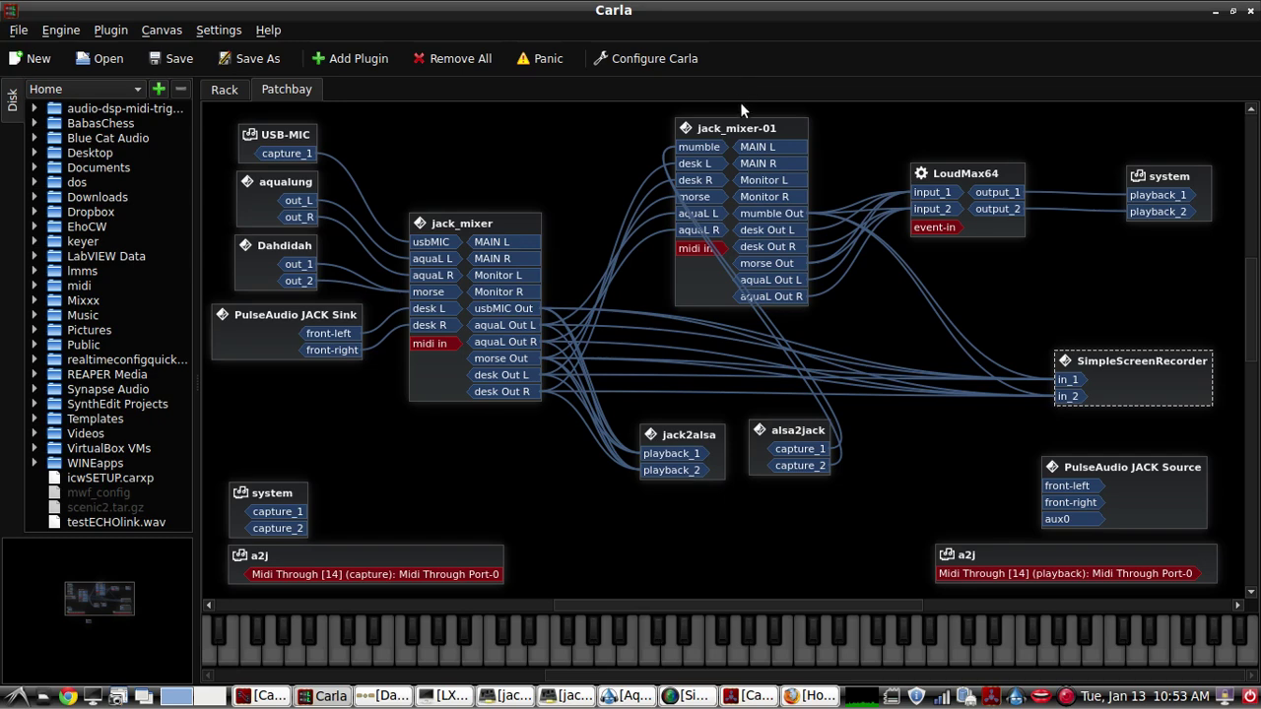
{"action": "left_click_drag", "start_coordinate": [746, 129], "coordinate": [771, 127]}
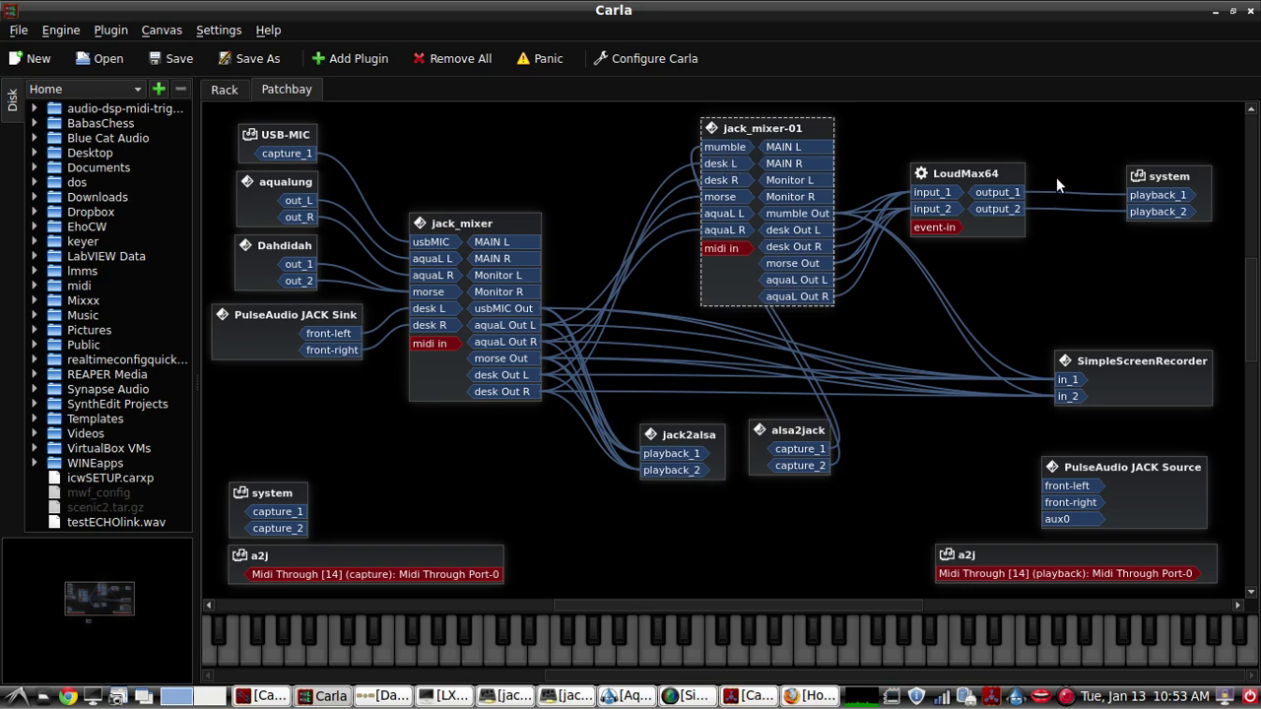
{"action": "left_click_drag", "start_coordinate": [995, 182], "coordinate": [1023, 178]}
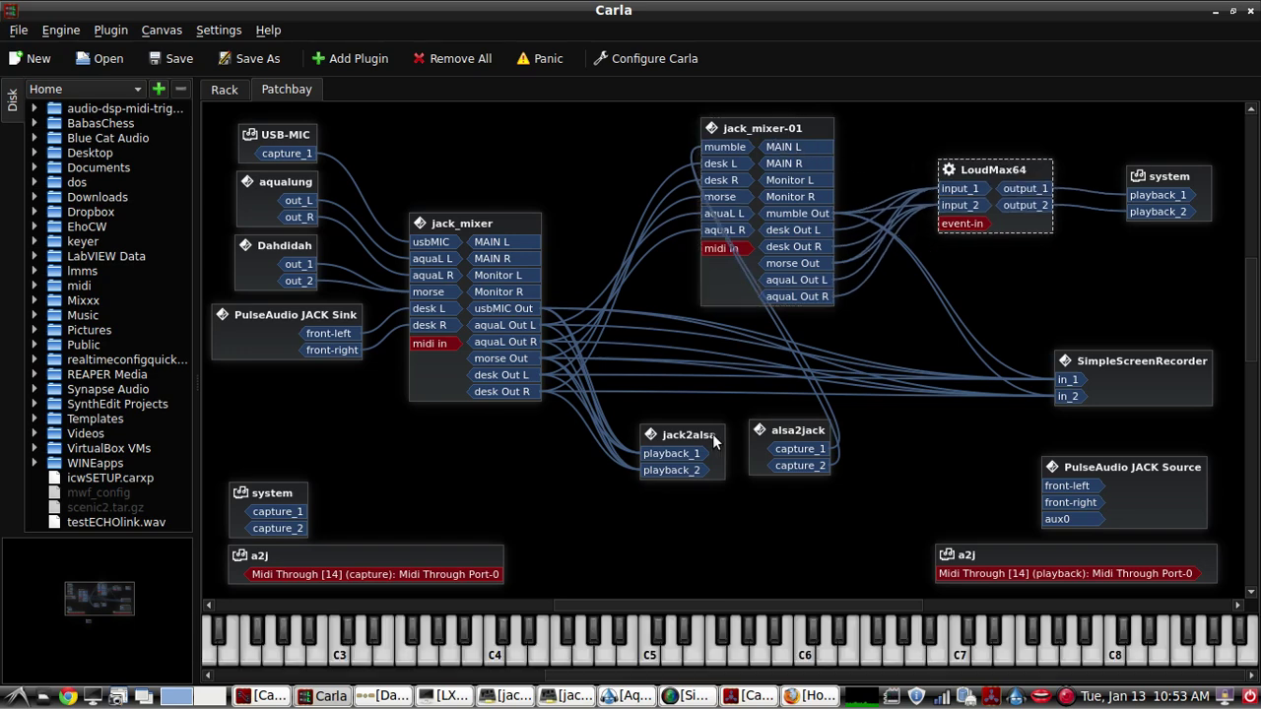
{"action": "left_click_drag", "start_coordinate": [690, 434], "coordinate": [686, 434]}
{"action": "left_click_drag", "start_coordinate": [508, 222], "coordinate": [504, 209]}
{"action": "left_click_drag", "start_coordinate": [757, 126], "coordinate": [767, 136]}
{"action": "left_click", "coordinate": [466, 459]}
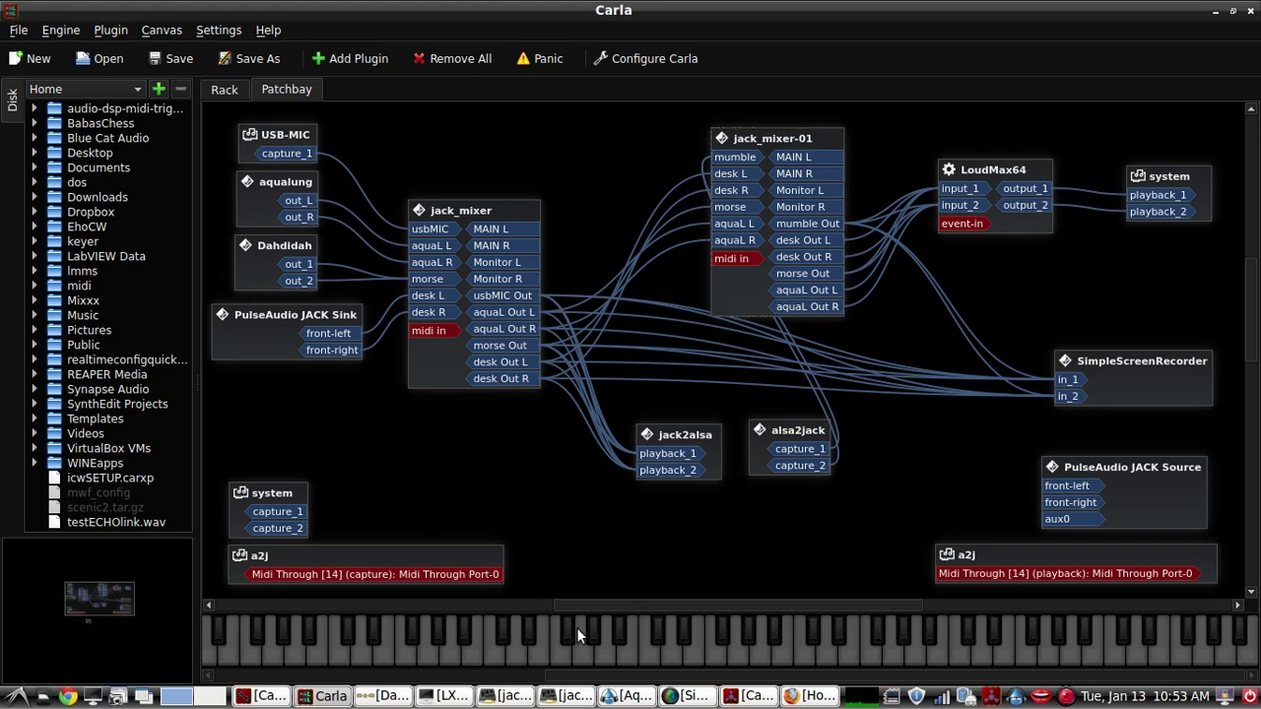
Check Cadence's ALSA Audio bridge details, then open Mumble's Configure menu.
{"action": "left_click", "coordinate": [737, 697]}
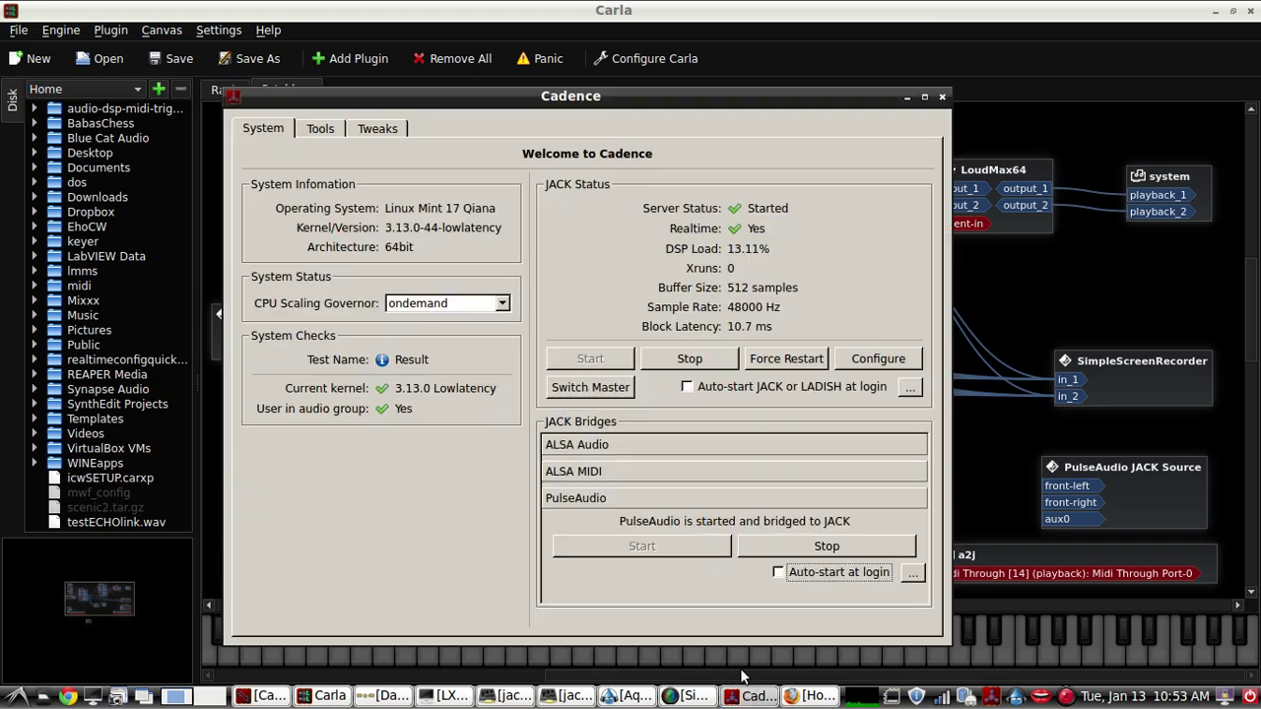
{"action": "left_click", "coordinate": [634, 446]}
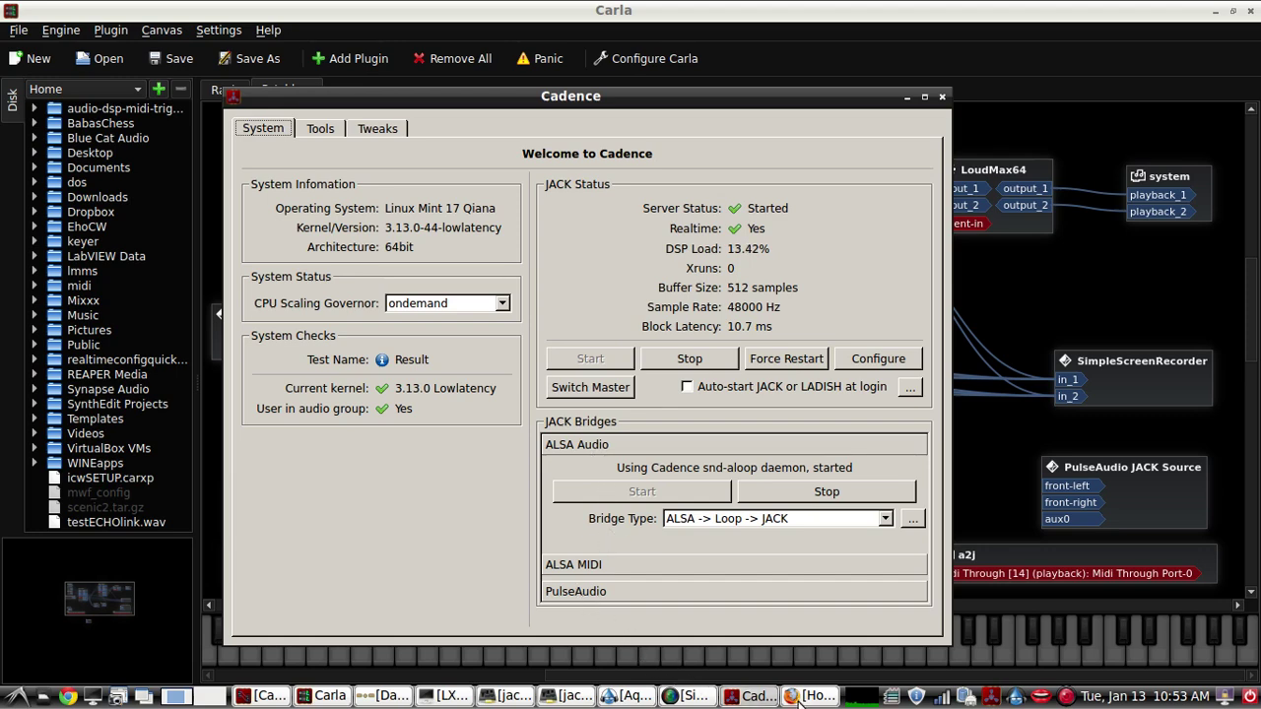
{"action": "left_click", "coordinate": [1065, 697]}
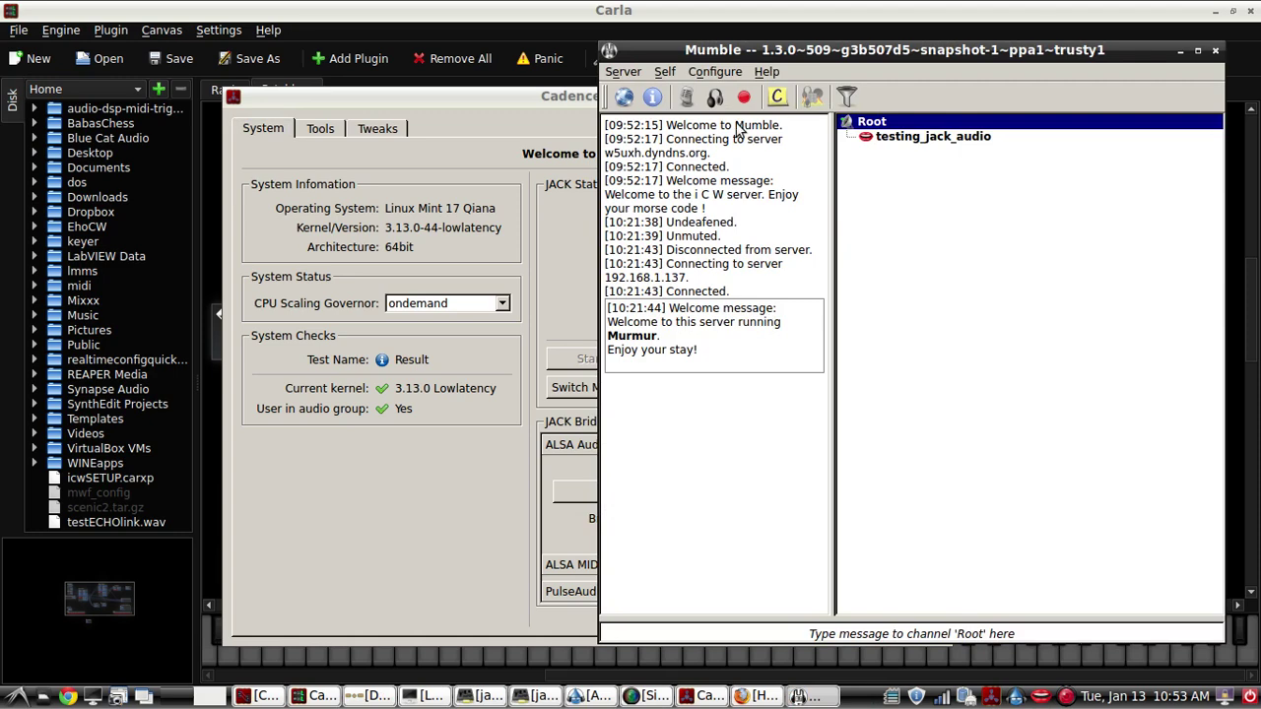
{"action": "left_click", "coordinate": [711, 75]}
Show Mumble's Audio Input settings and test the jack_mixer usbMIC fader, leaving it at -0.87.
{"action": "left_click", "coordinate": [715, 92]}
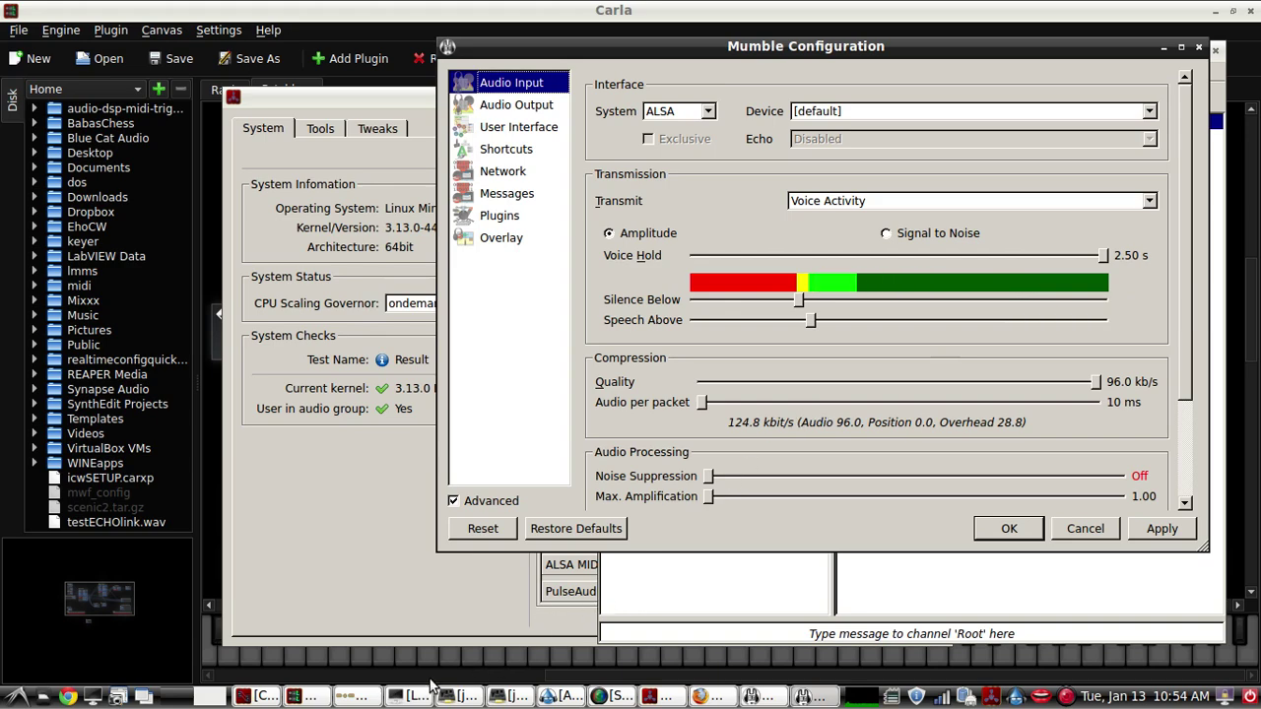
{"action": "left_click", "coordinate": [455, 696]}
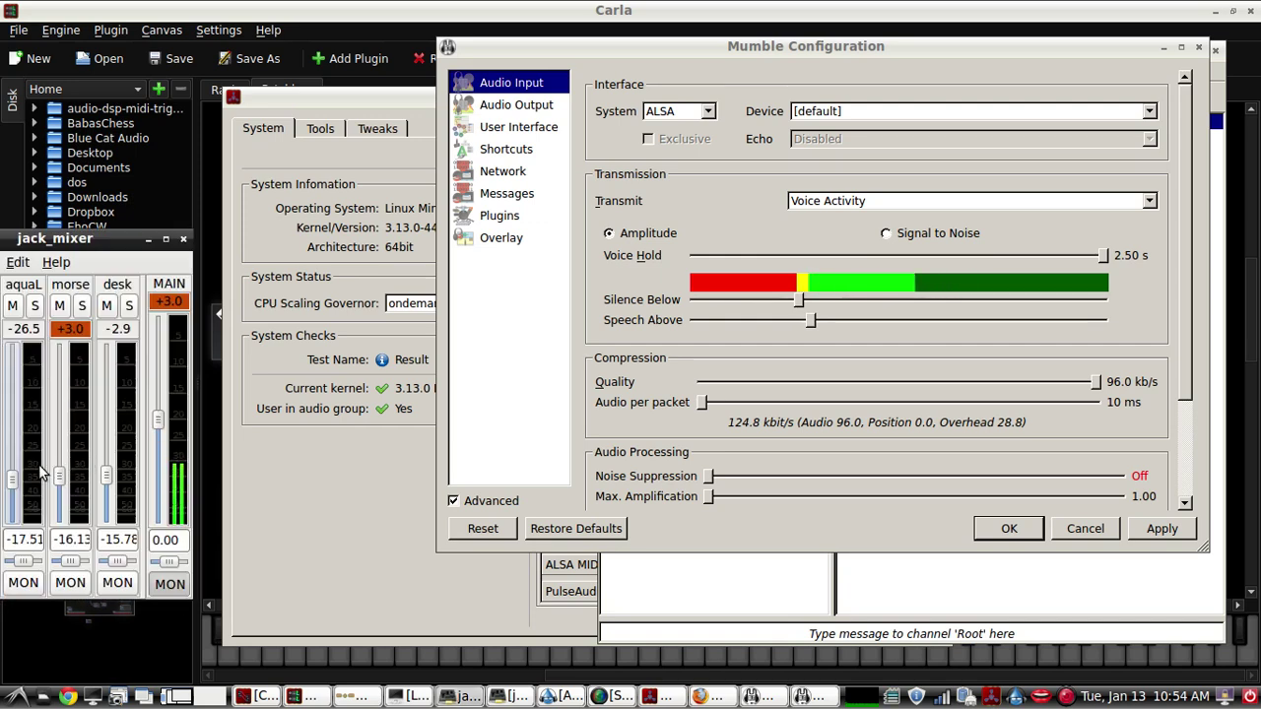
{"action": "left_click_drag", "start_coordinate": [38, 239], "coordinate": [105, 221]}
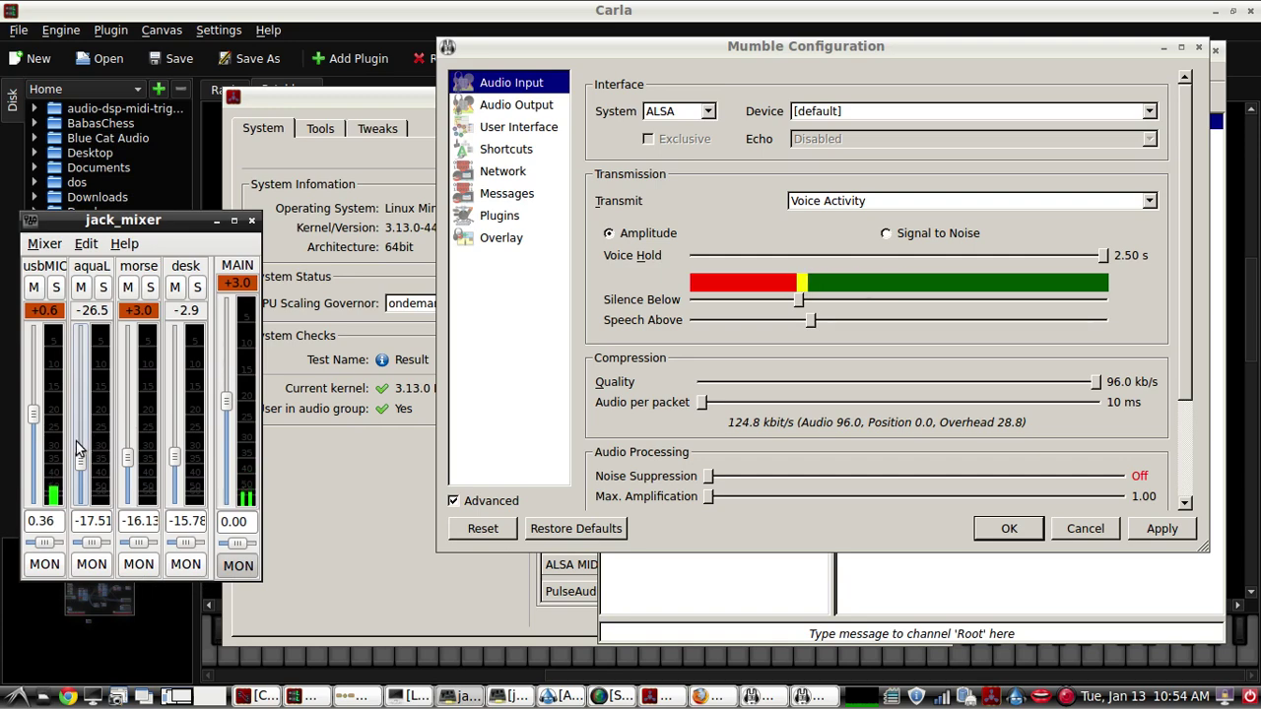
{"action": "left_click_drag", "start_coordinate": [32, 414], "coordinate": [33, 367]}
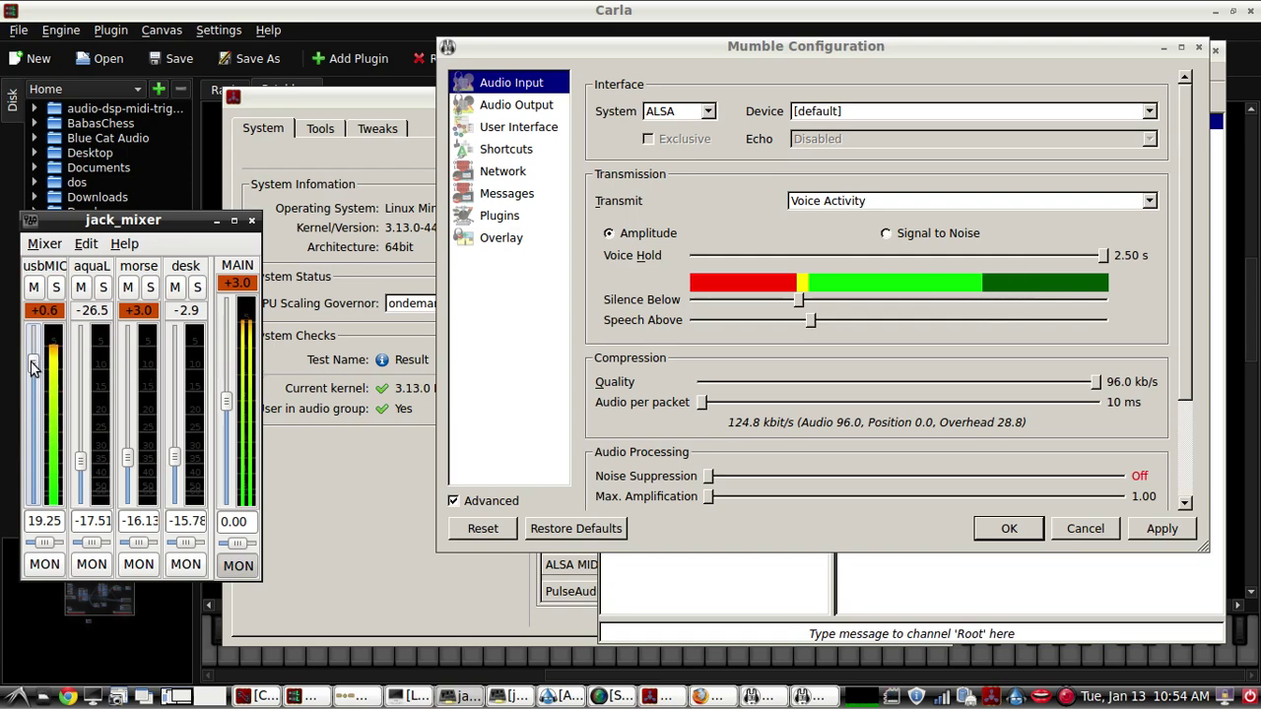
{"action": "left_click_drag", "start_coordinate": [33, 366], "coordinate": [33, 421]}
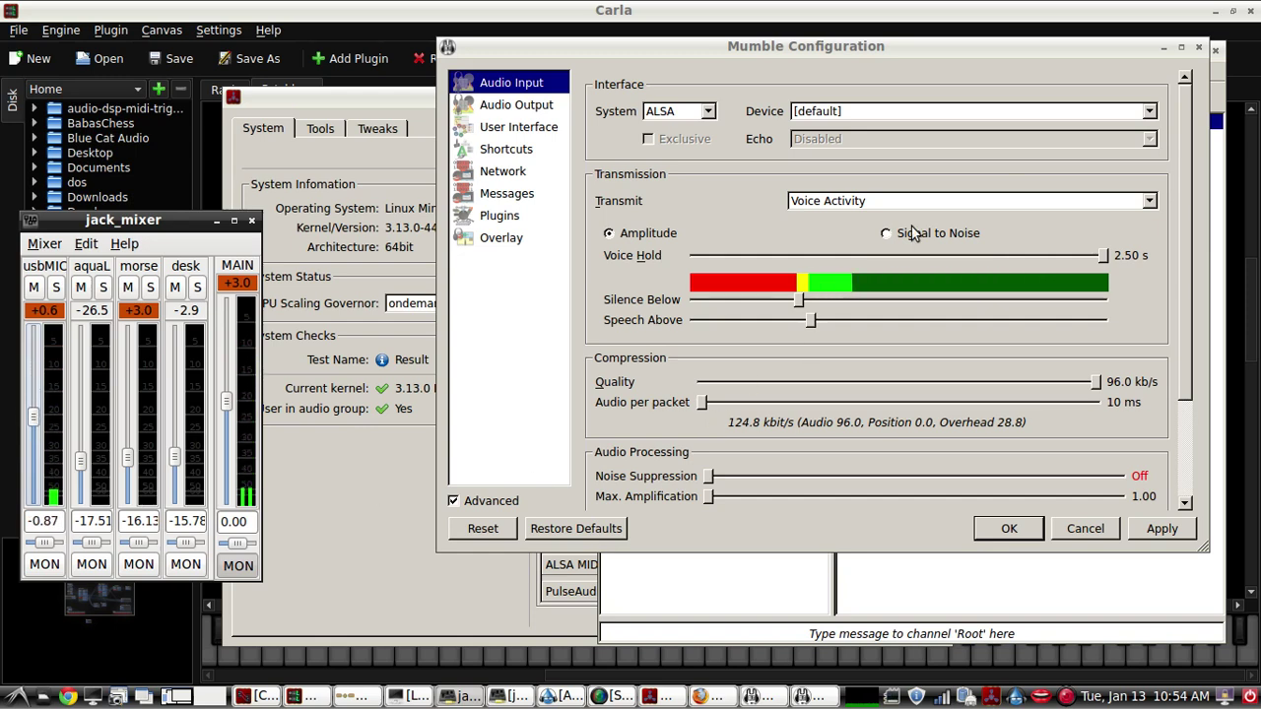
Close Mumble's configuration, hide Mumble and check Cadence's PulseAudio bridge status.
{"action": "left_click", "coordinate": [1199, 48]}
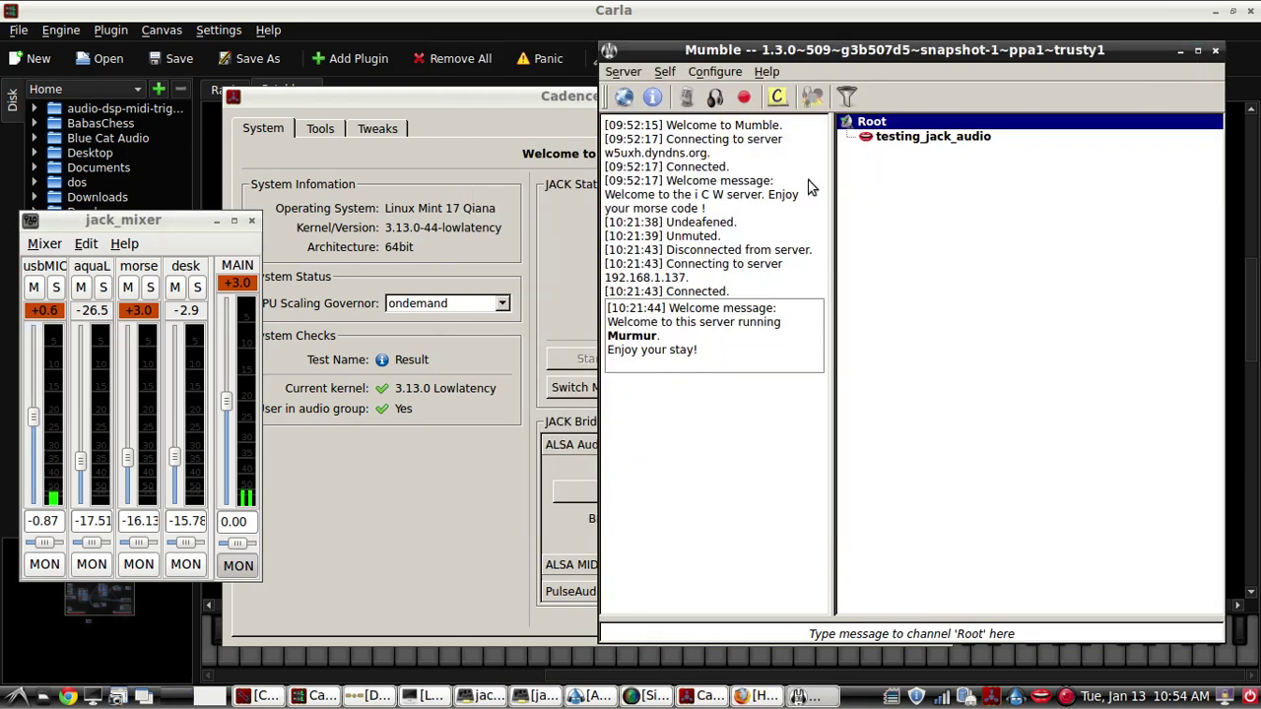
{"action": "left_click", "coordinate": [1180, 51]}
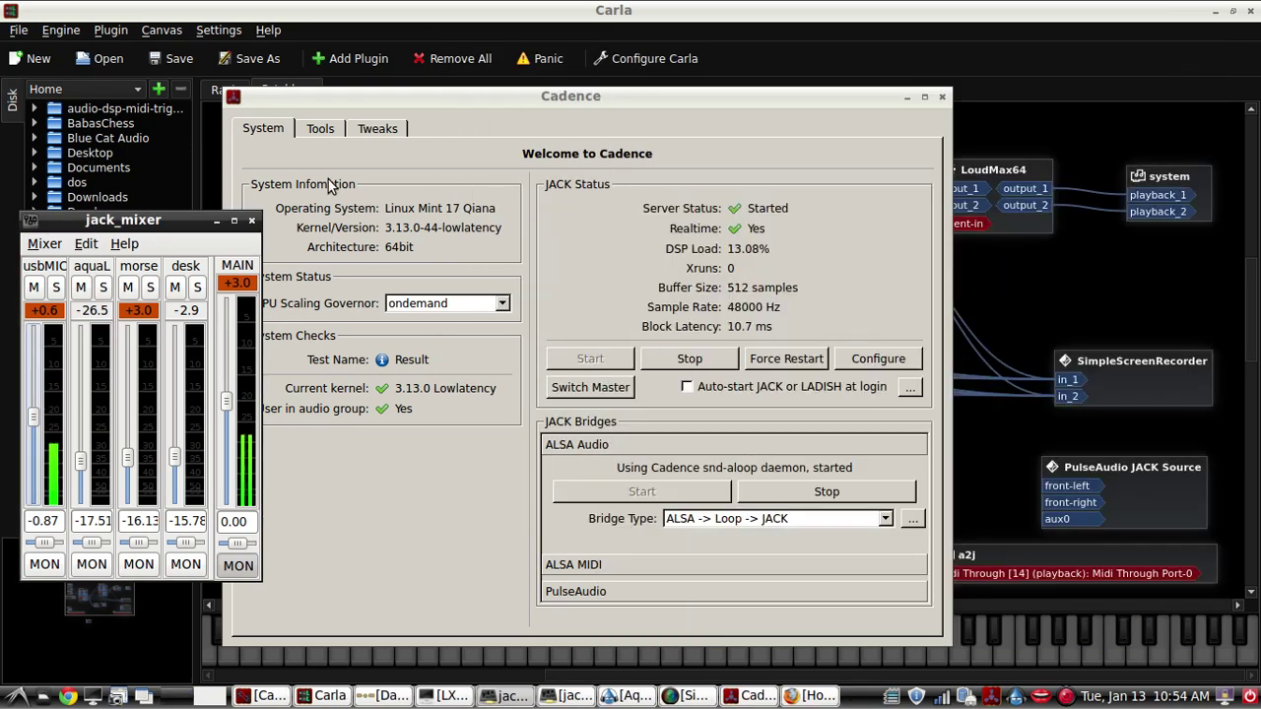
{"action": "left_click", "coordinate": [406, 190]}
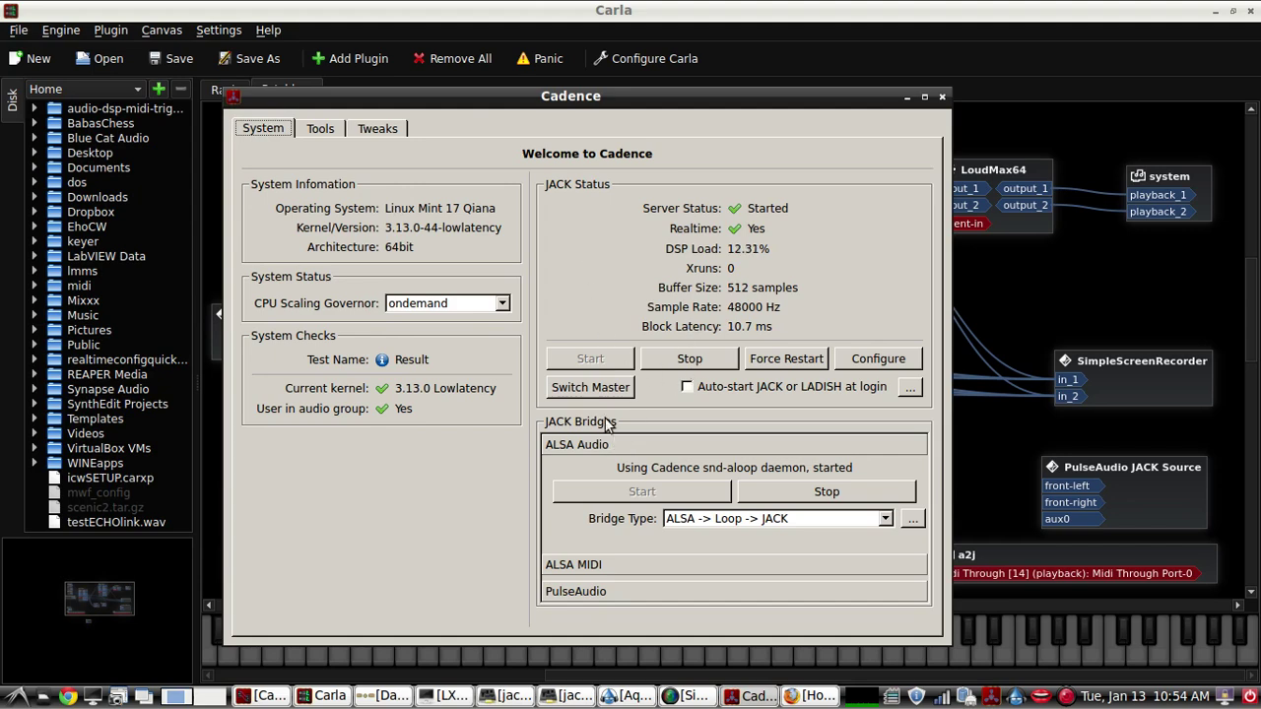
{"action": "left_click", "coordinate": [608, 591]}
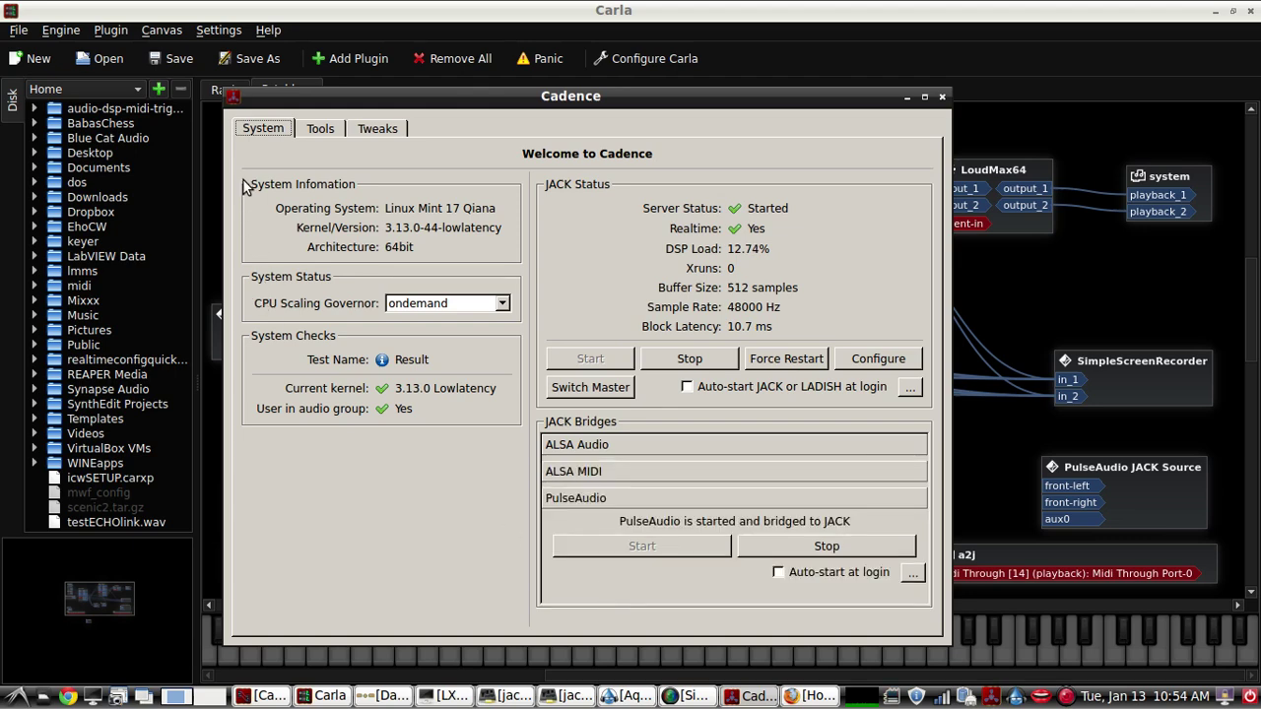
Browse Cadence's Tools, the JACK/A2J/LADISH logs, and the LADSPA and WineASIO tweaks.
{"action": "left_click", "coordinate": [320, 130]}
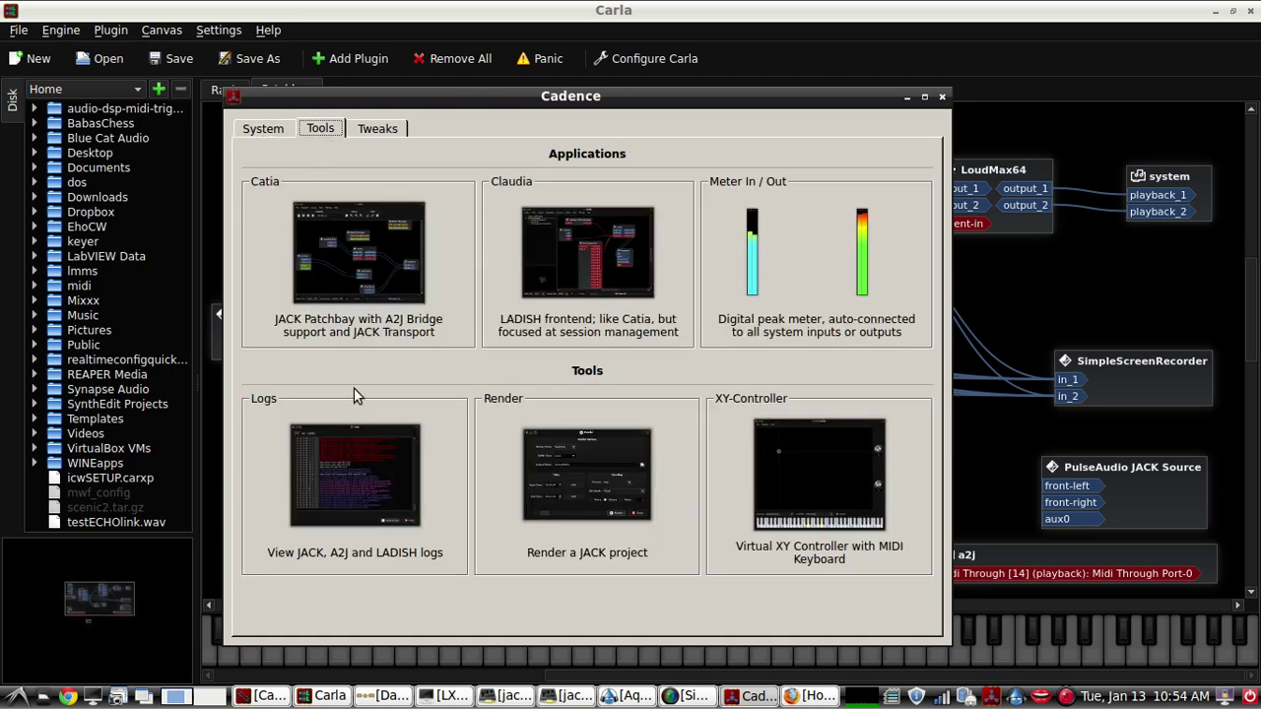
{"action": "left_click", "coordinate": [357, 440]}
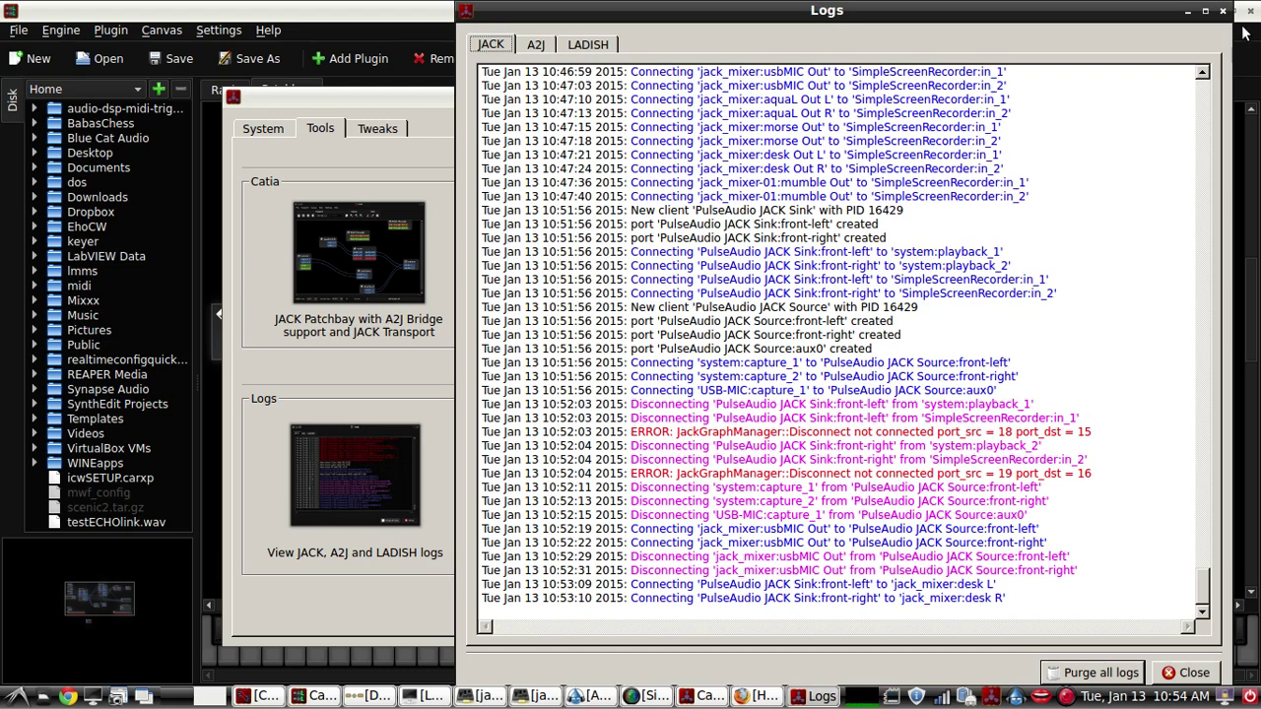
{"action": "key", "text": "Escape"}
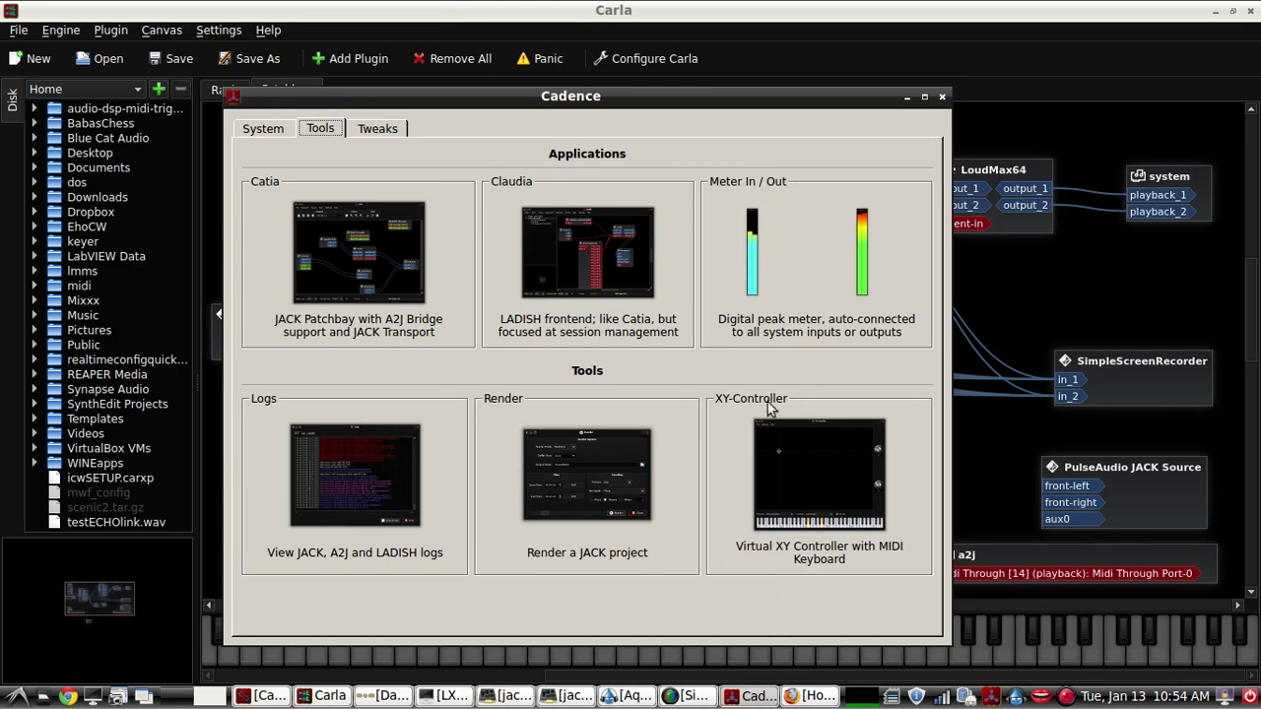
{"action": "left_click", "coordinate": [389, 131]}
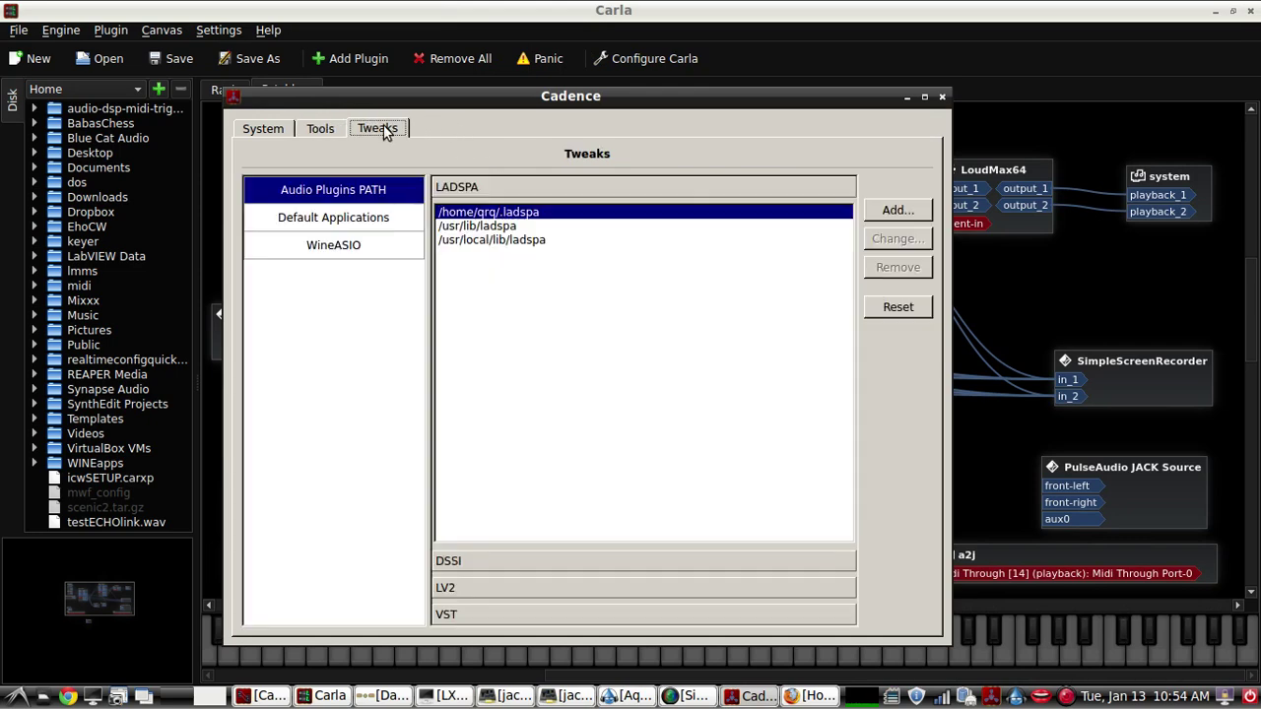
{"action": "left_click", "coordinate": [349, 246]}
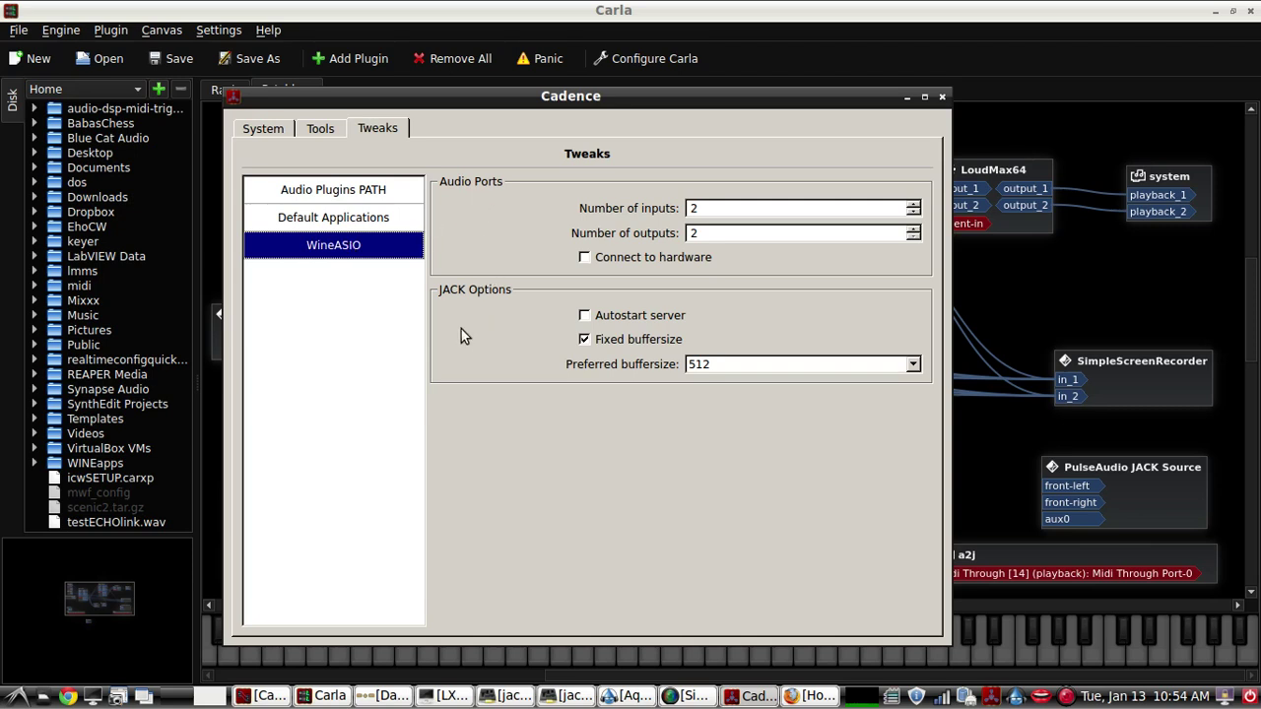
{"action": "left_click", "coordinate": [340, 221]}
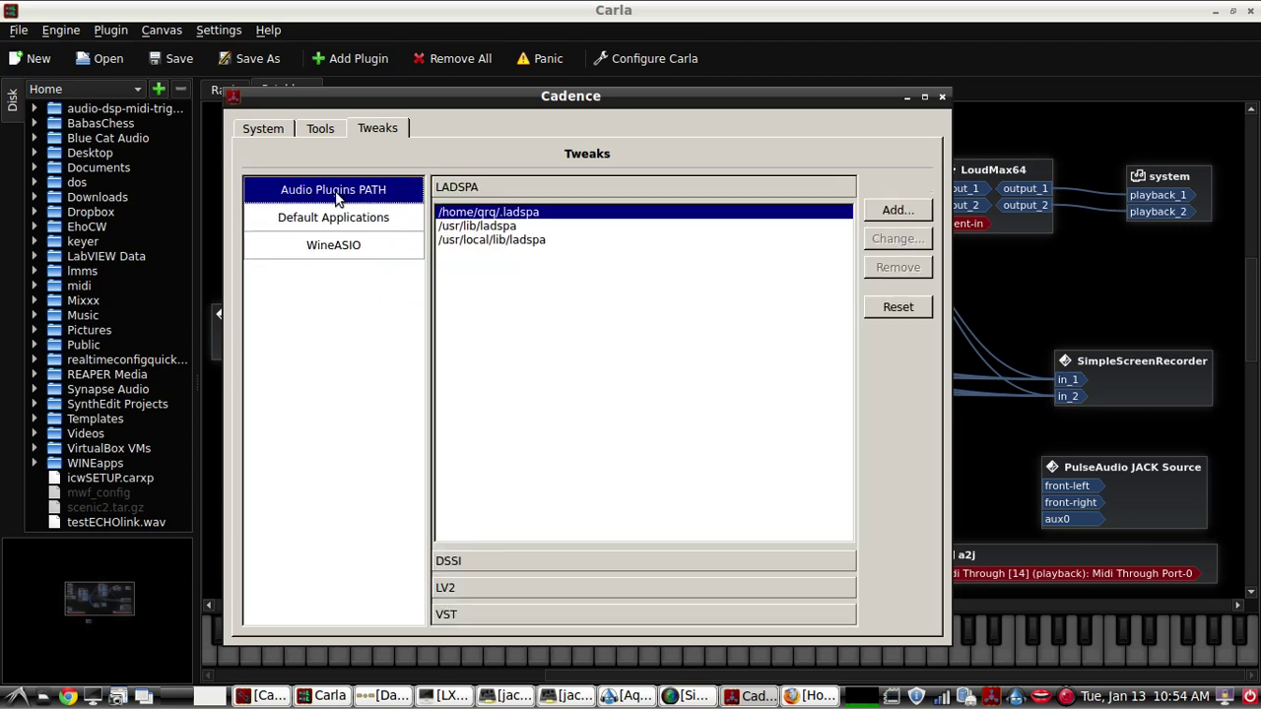
{"action": "left_click", "coordinate": [275, 129]}
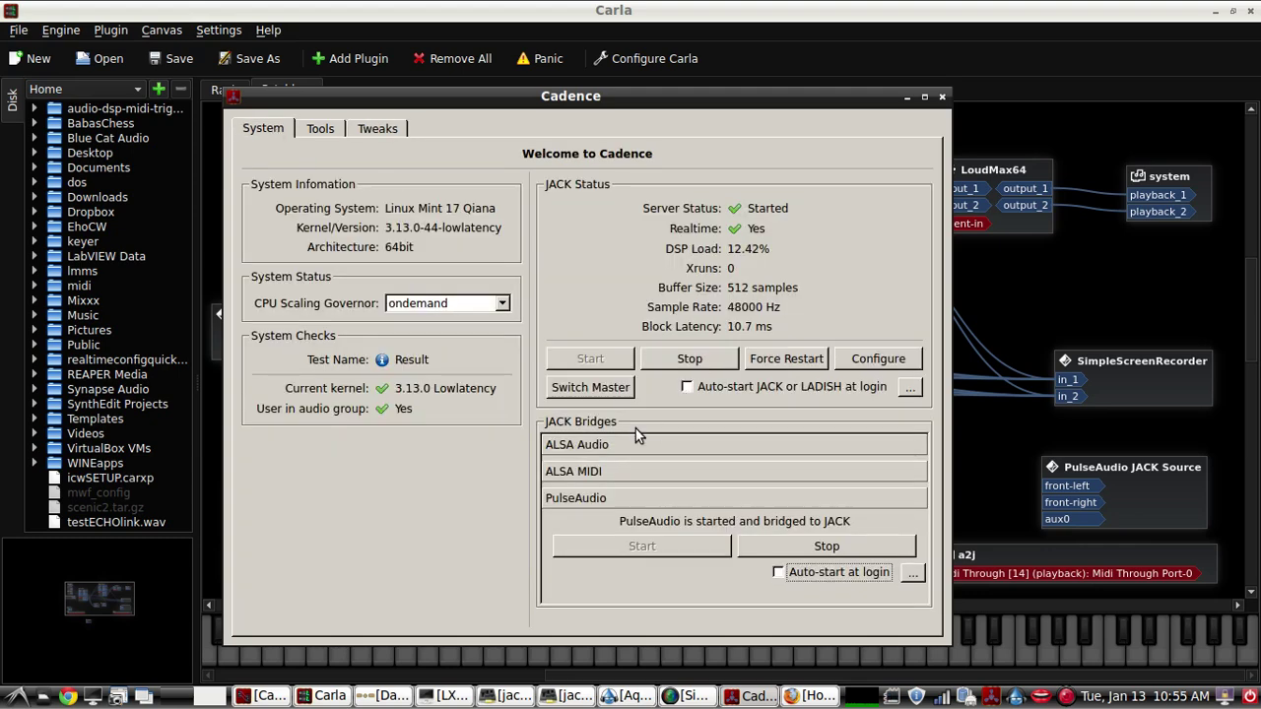
Recheck the ALSA and PulseAudio bridges, minimize Cadence, and nudge the alsa2jack node down-left.
{"action": "left_click", "coordinate": [610, 446]}
{"action": "left_click", "coordinate": [634, 593]}
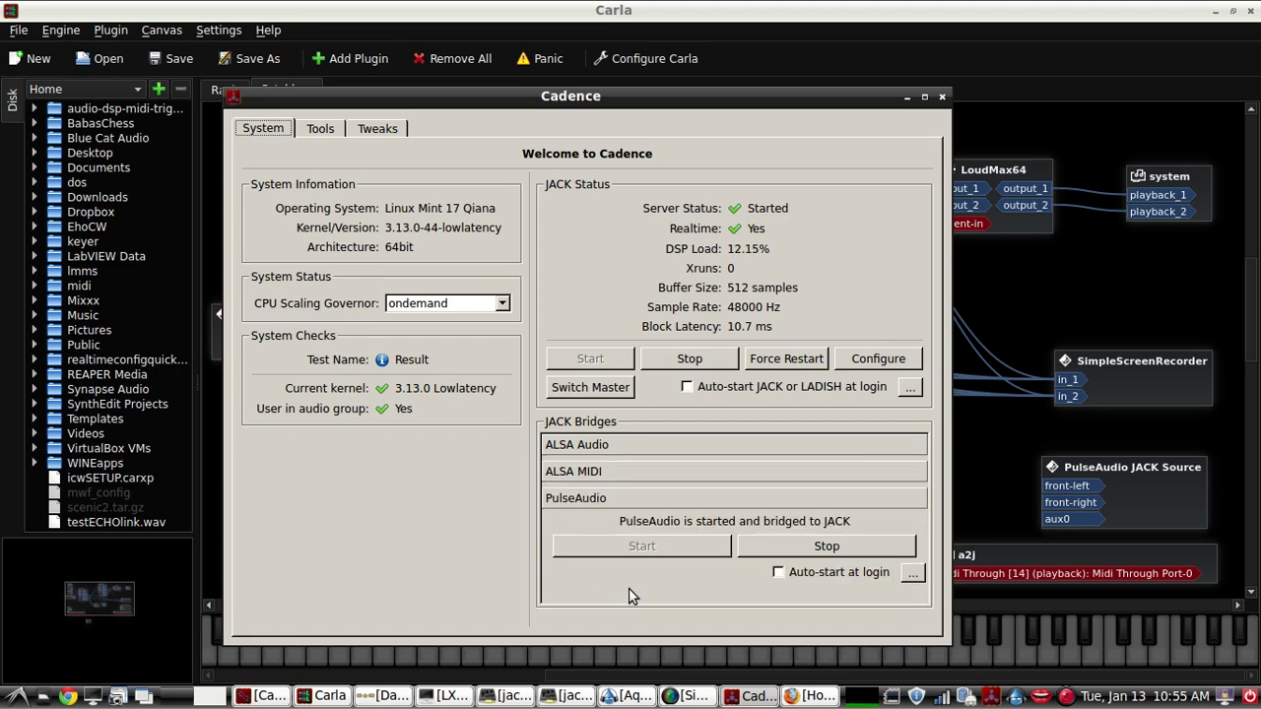
{"action": "left_click", "coordinate": [906, 98]}
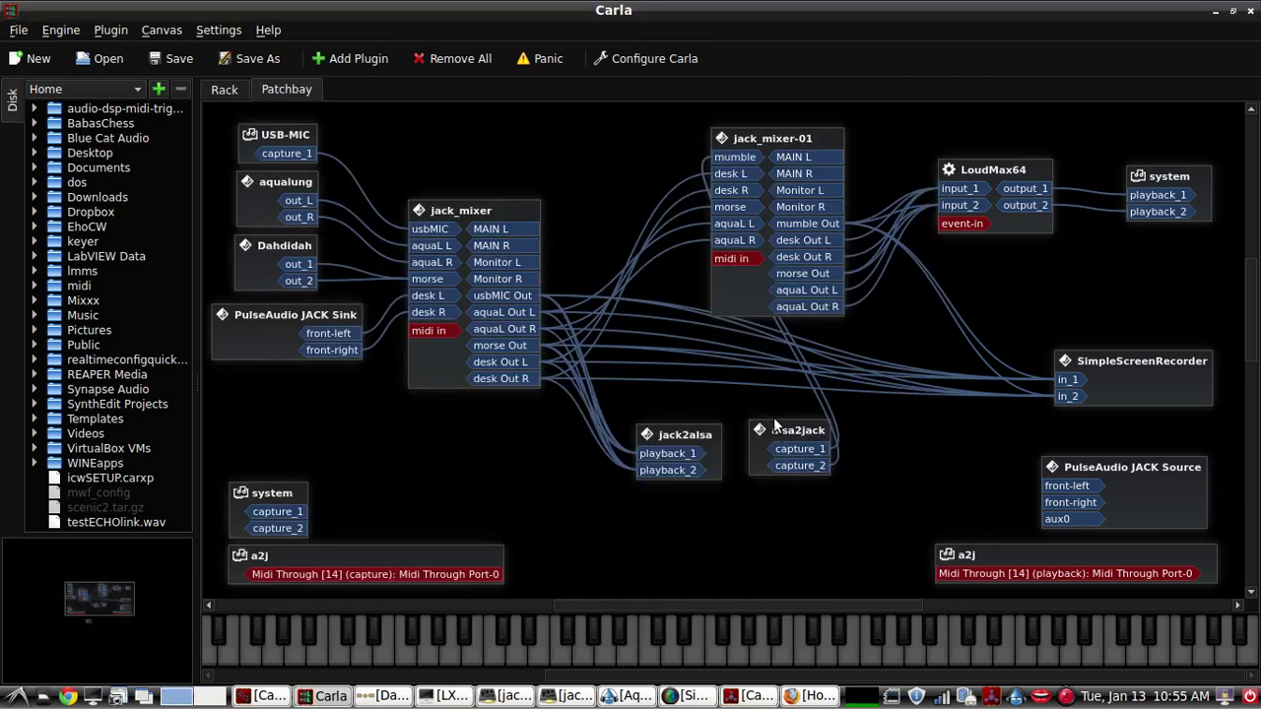
{"action": "left_click_drag", "start_coordinate": [790, 437], "coordinate": [776, 440]}
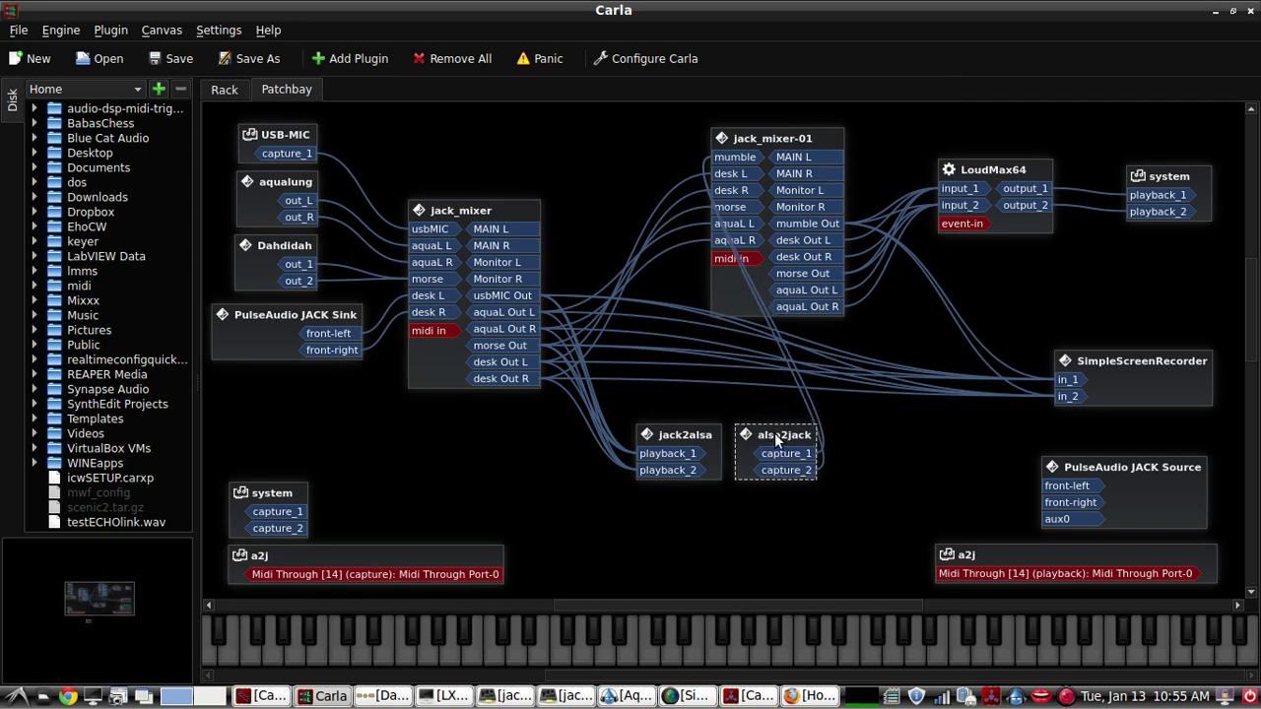
{"action": "left_click", "coordinate": [781, 503]}
Open Mumble's Audio Output settings: ALSA [default] device, 100% volume, 40 ms delay.
{"action": "left_click", "coordinate": [1043, 697]}
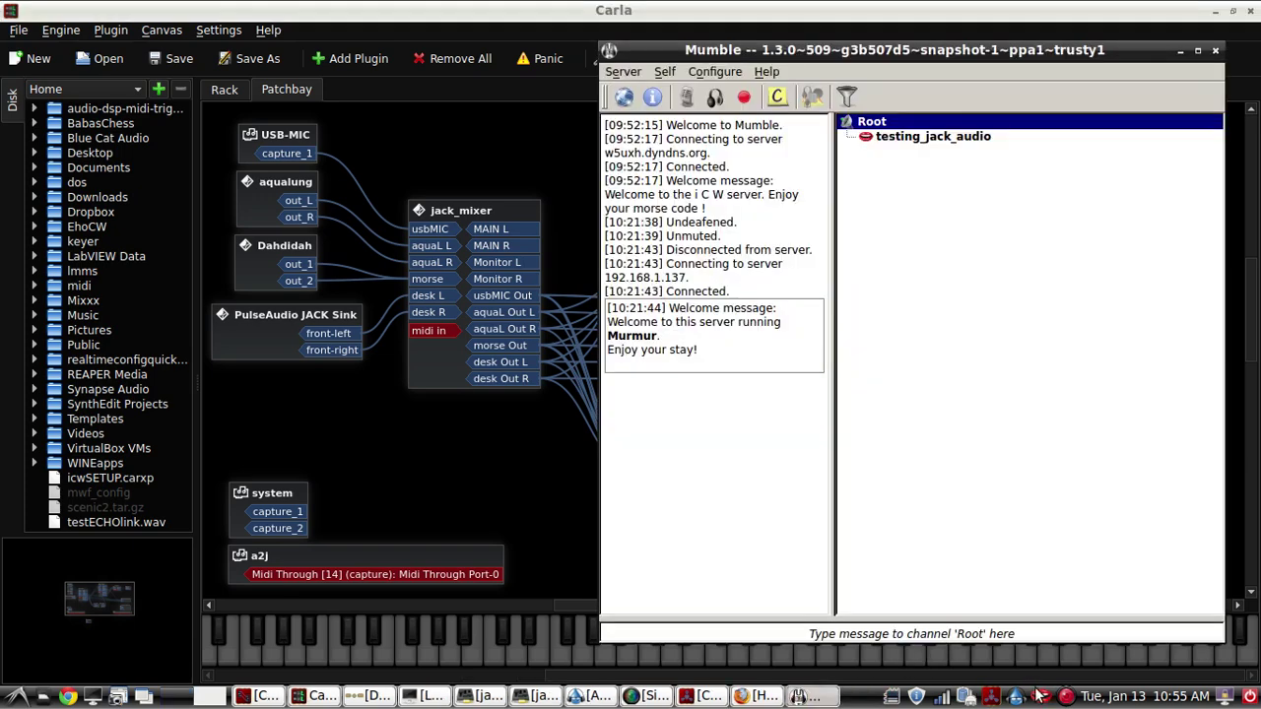
{"action": "left_click", "coordinate": [724, 72]}
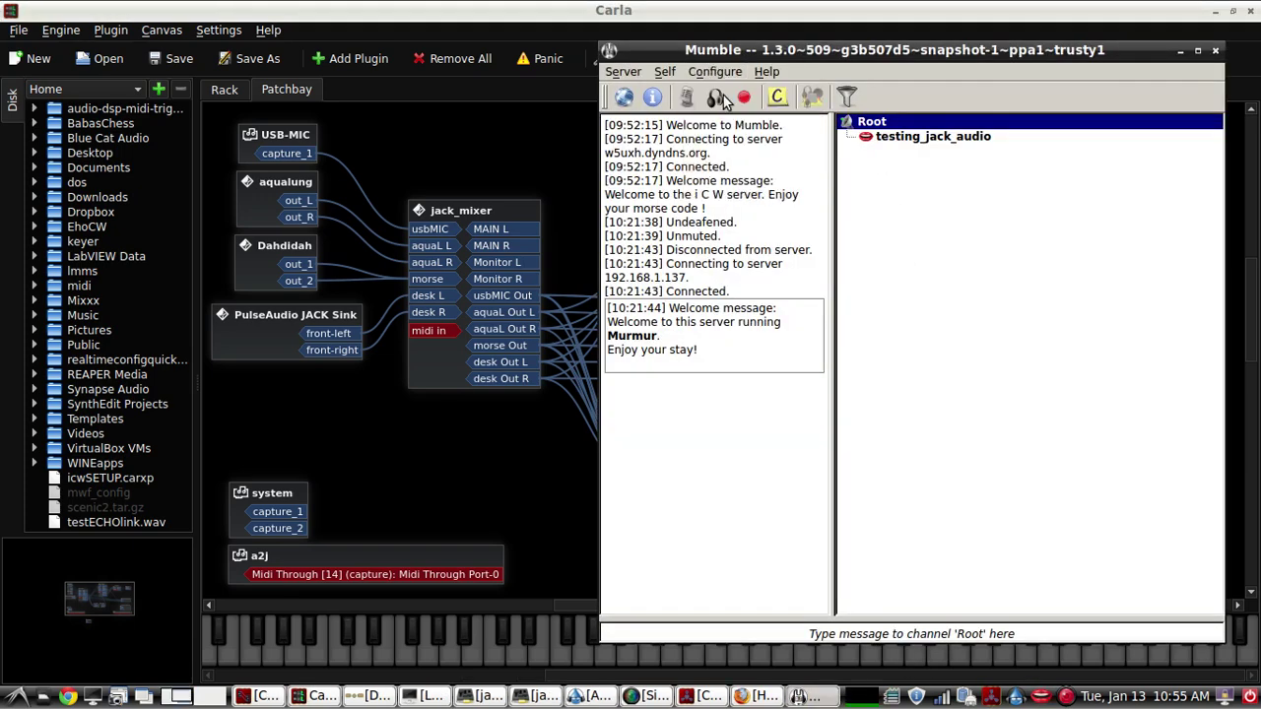
{"action": "left_click", "coordinate": [724, 98]}
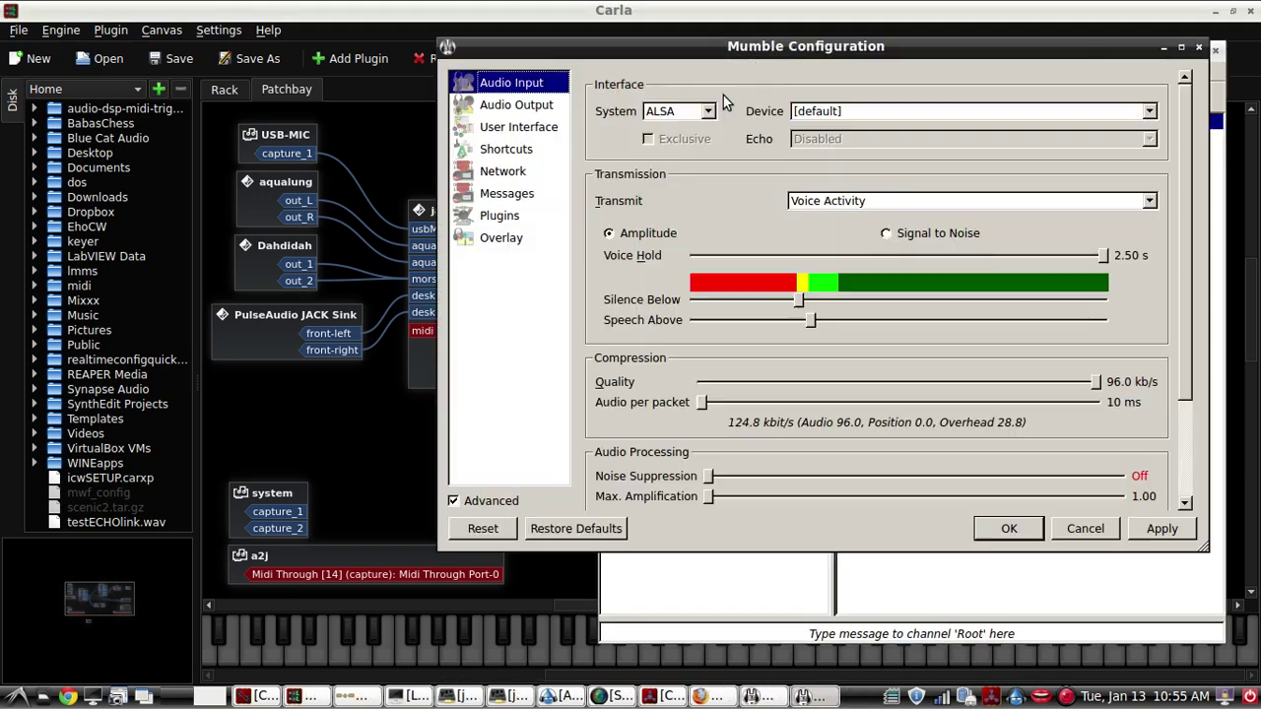
{"action": "left_click", "coordinate": [552, 106]}
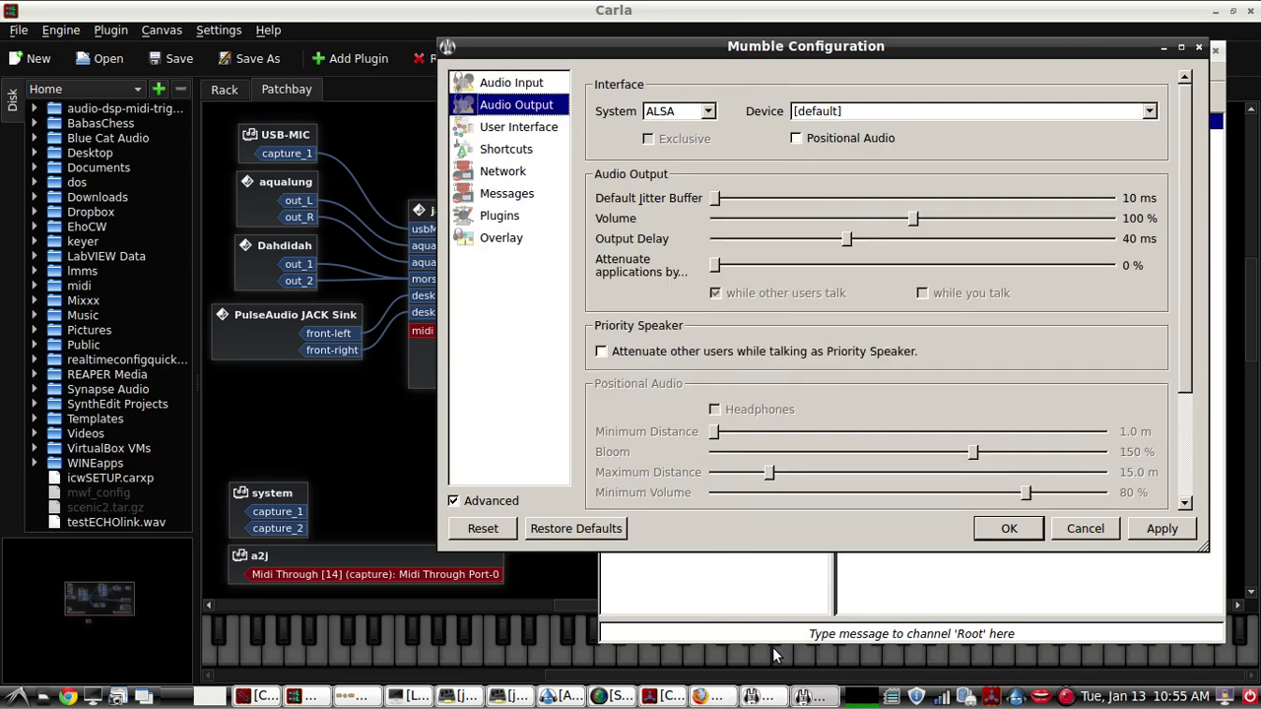